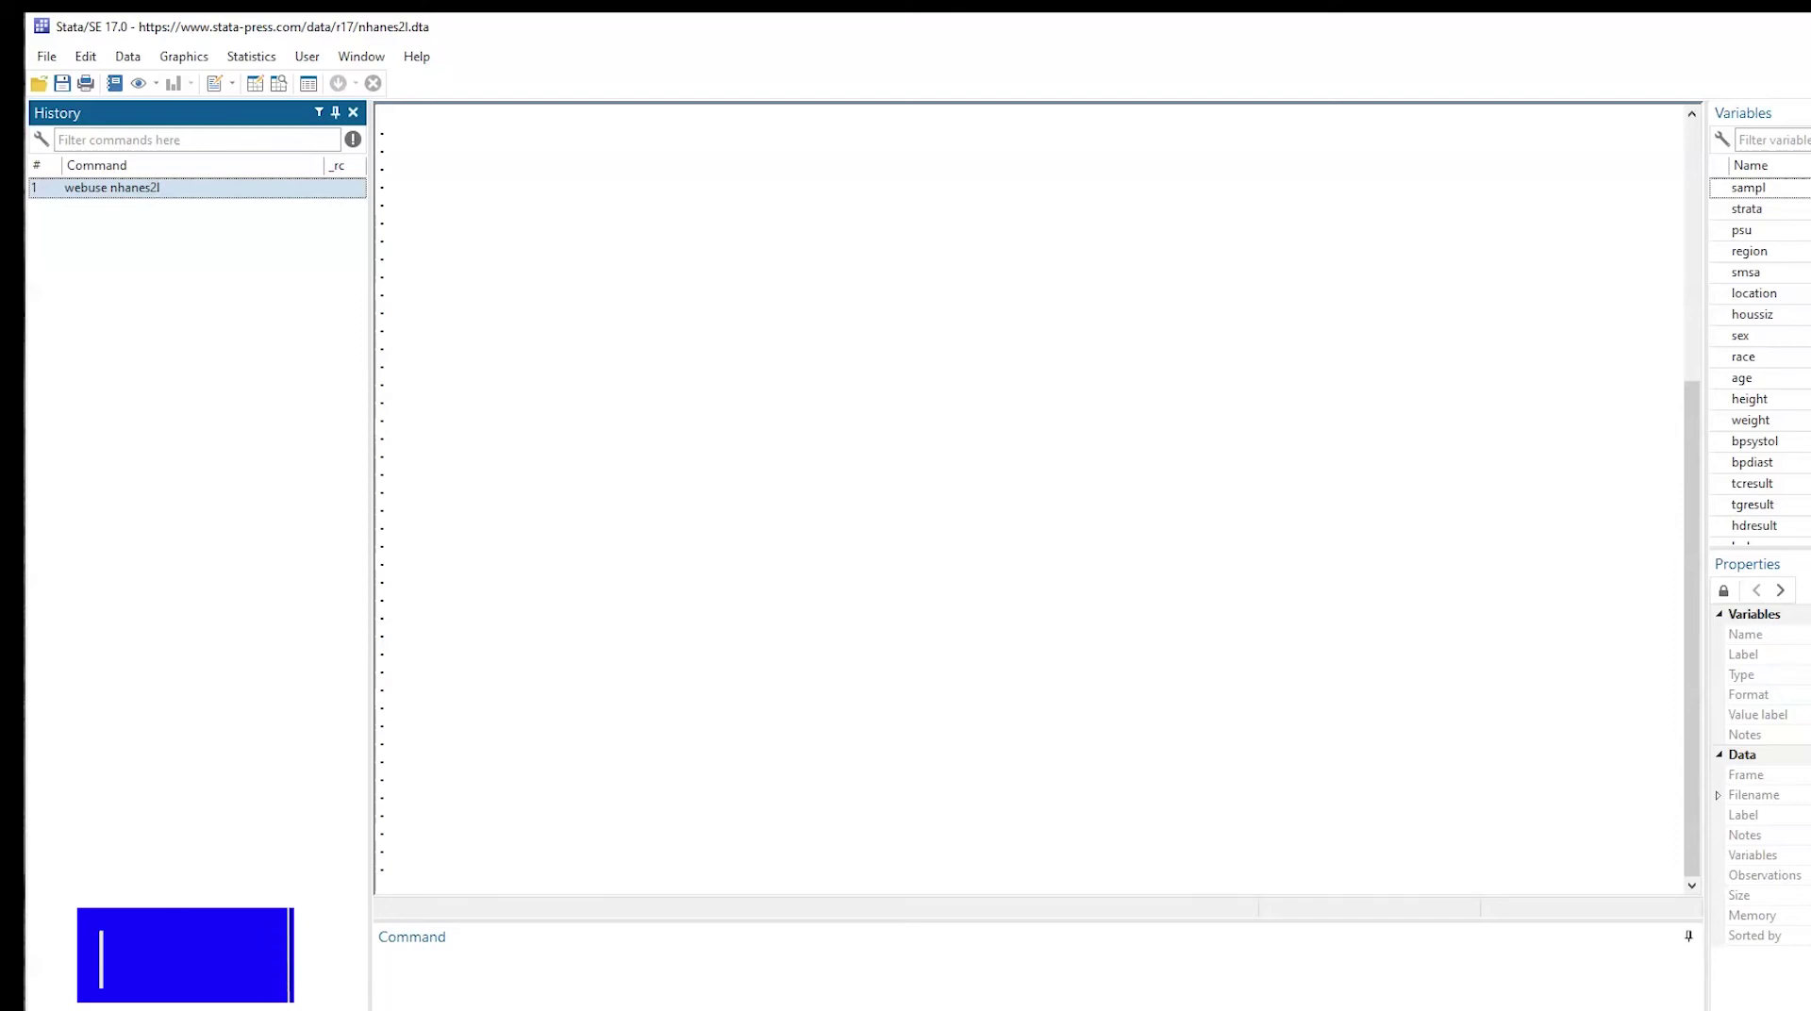
- Load the nhanes2l example dataset with the command webuse nhanes2l
left_click(411, 949)
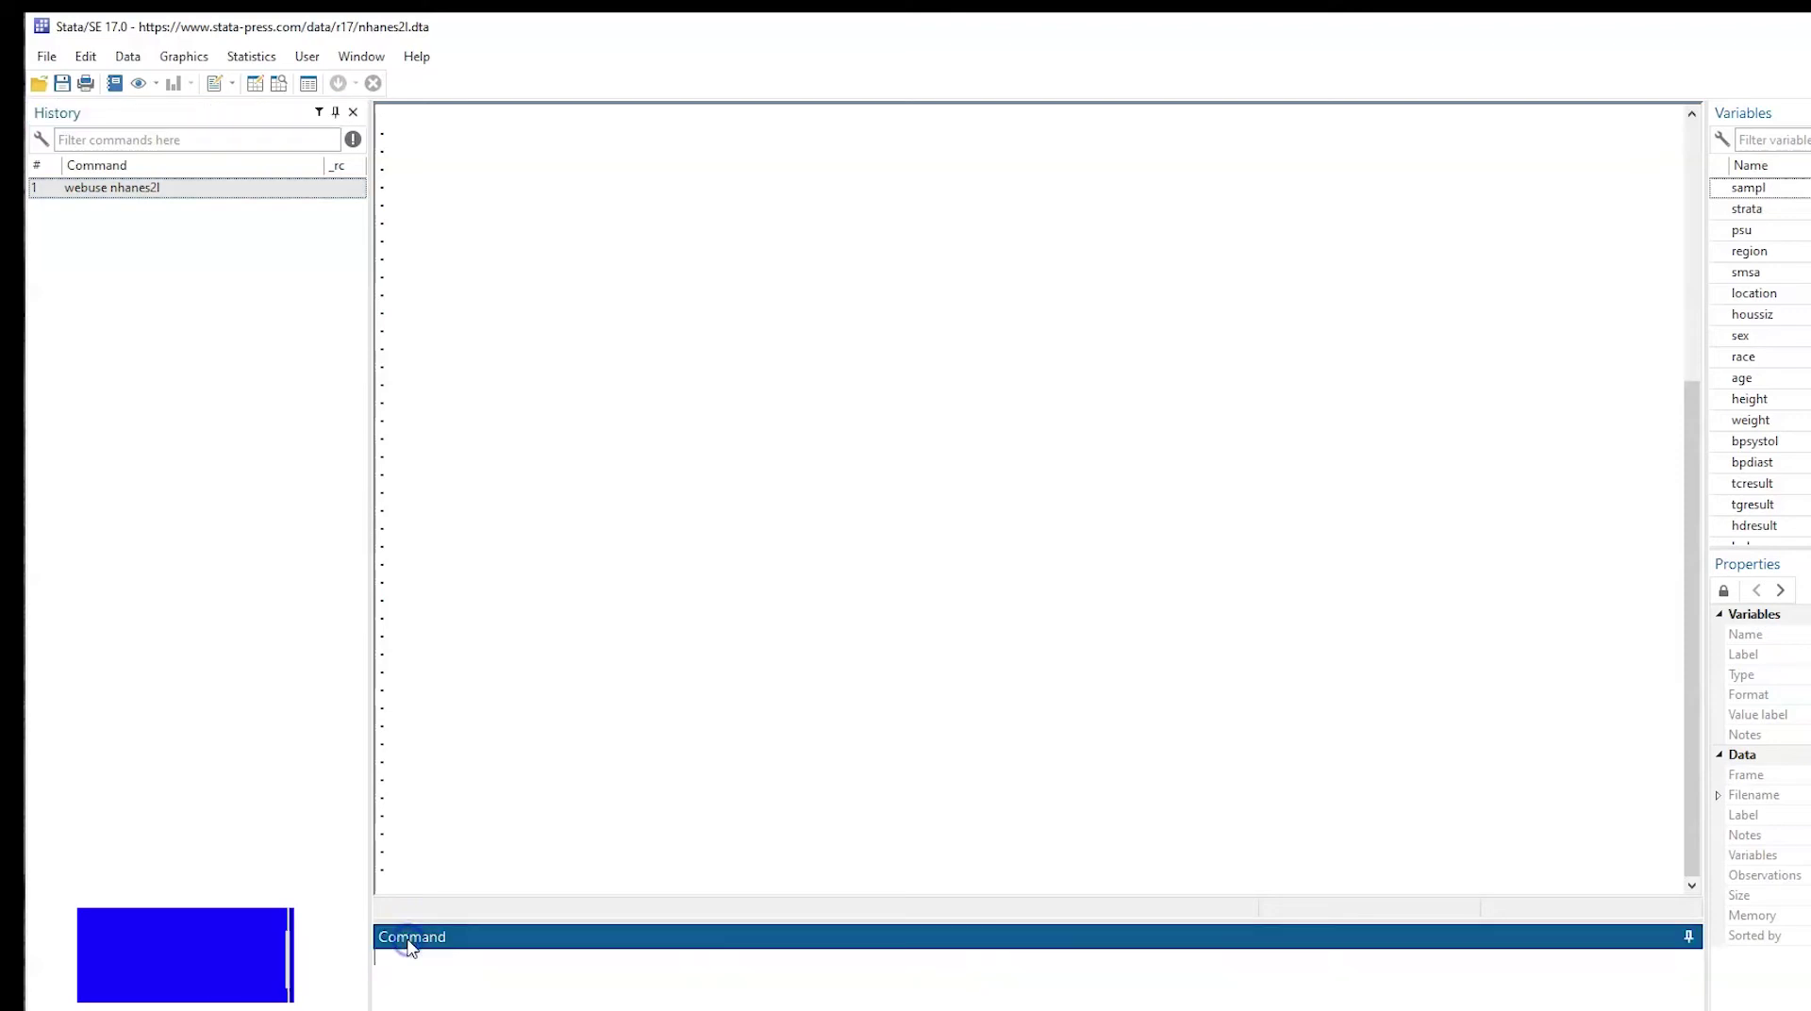
type("we")
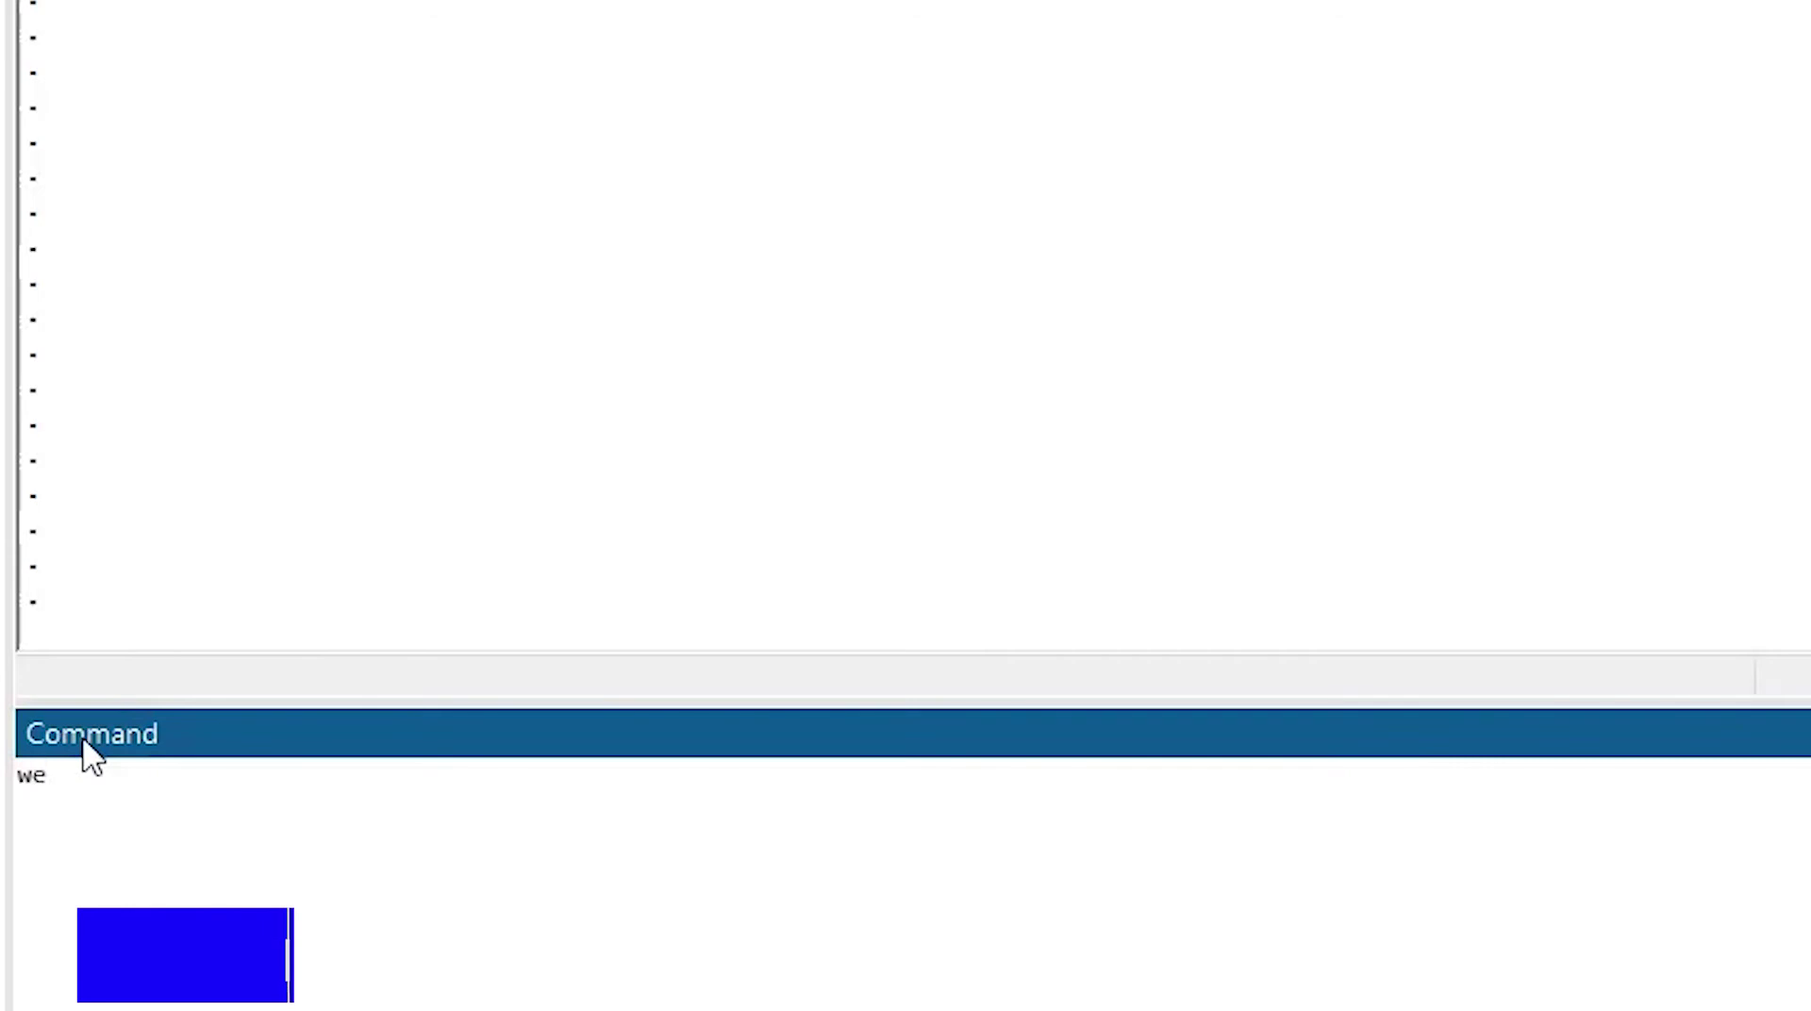
type("buse ")
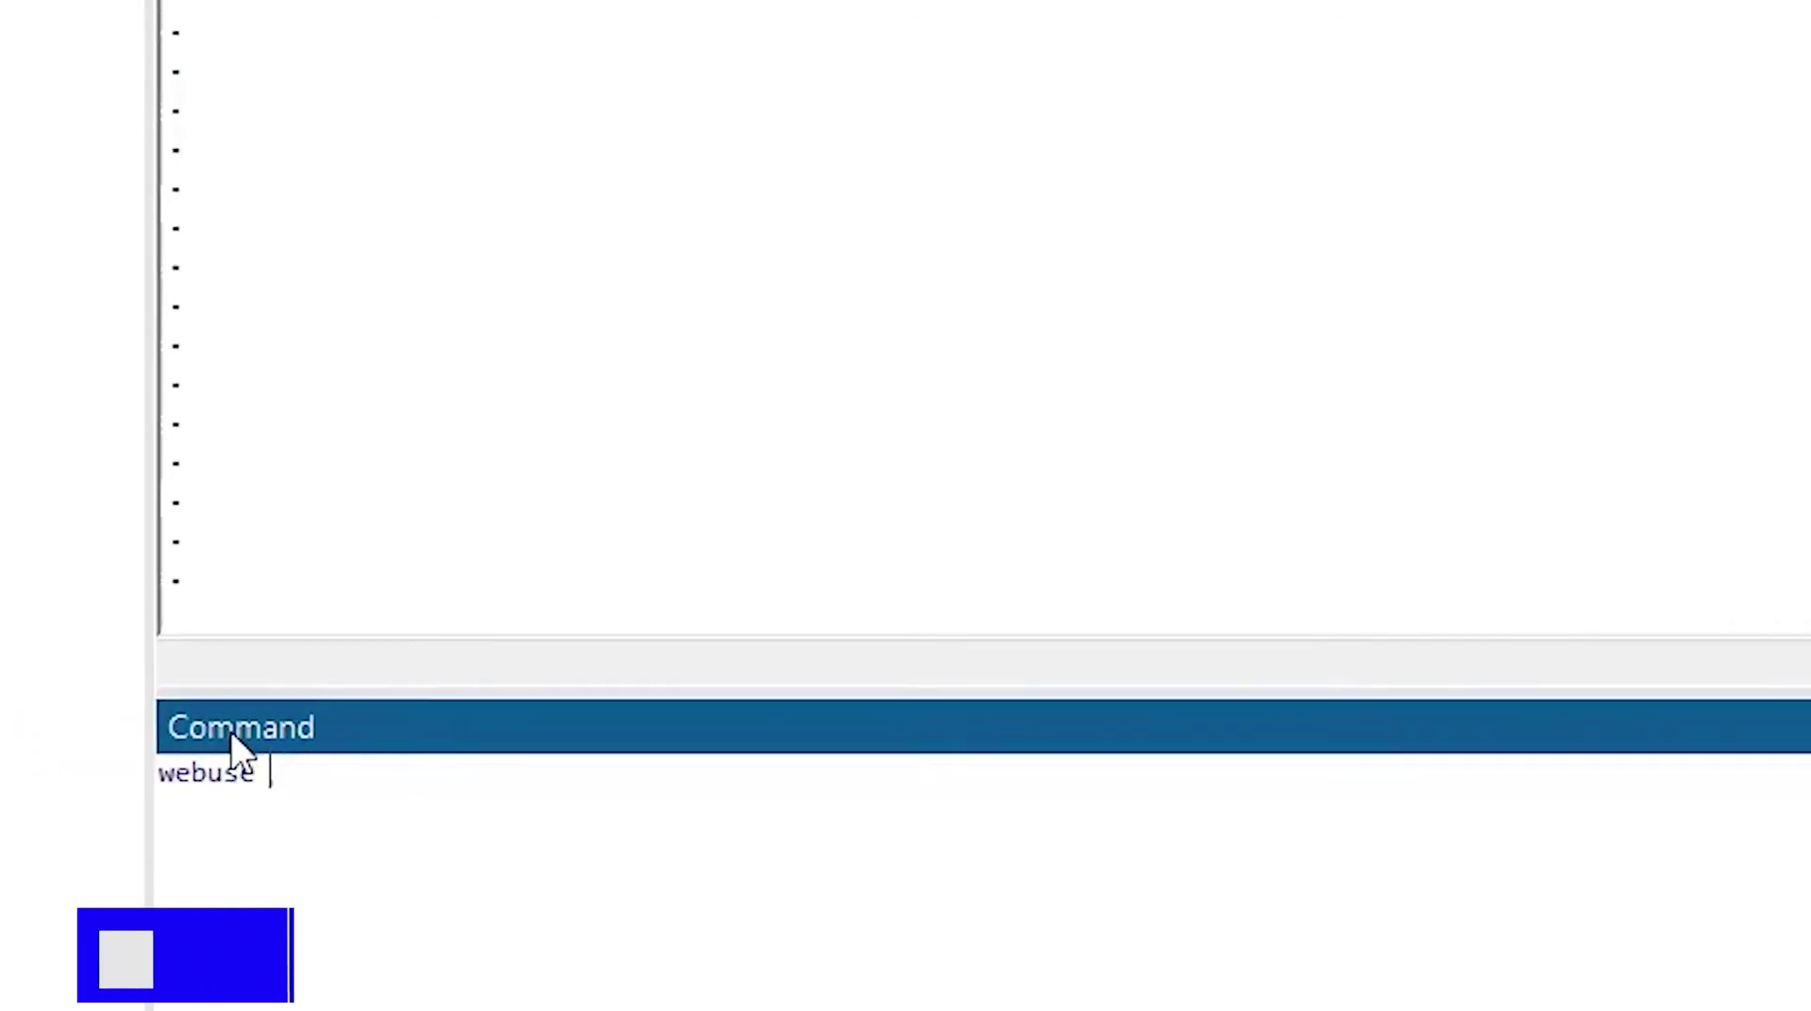
type("nhanes2")
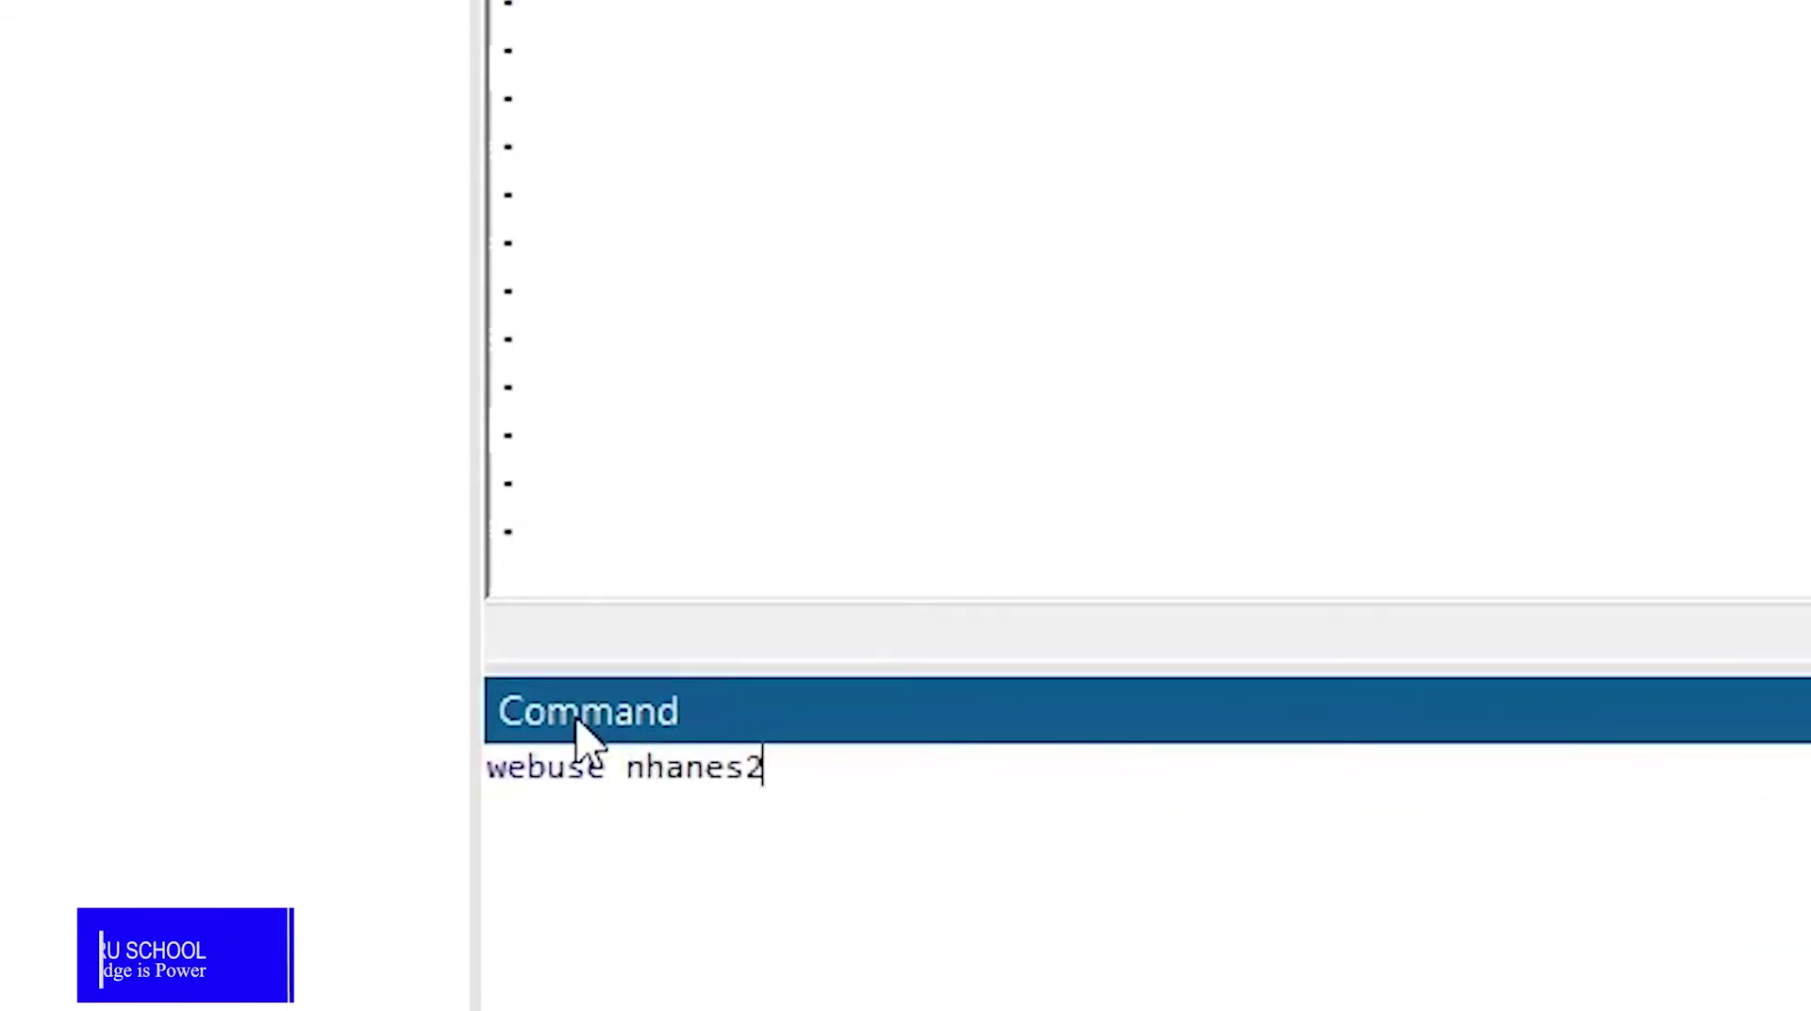
type("l")
key("Return")
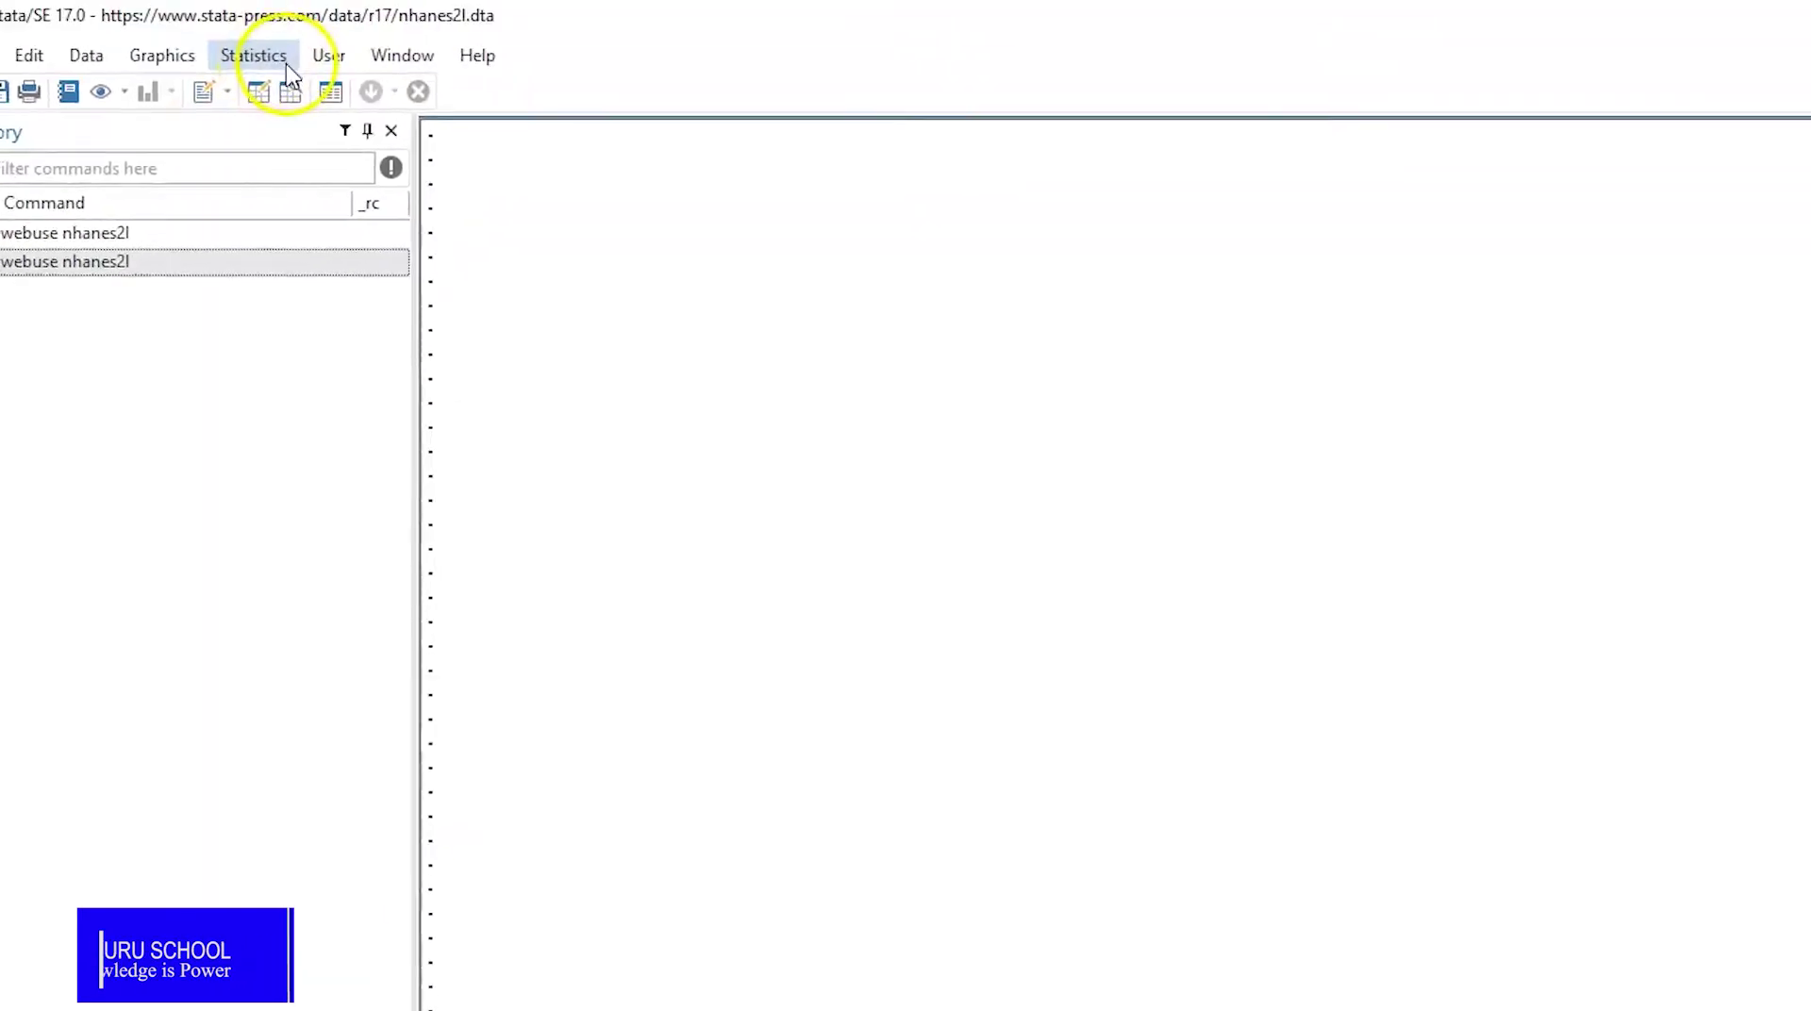
- Open the Tables of frequencies, summaries, and command results dialog from the Statistics menu
left_click(269, 54)
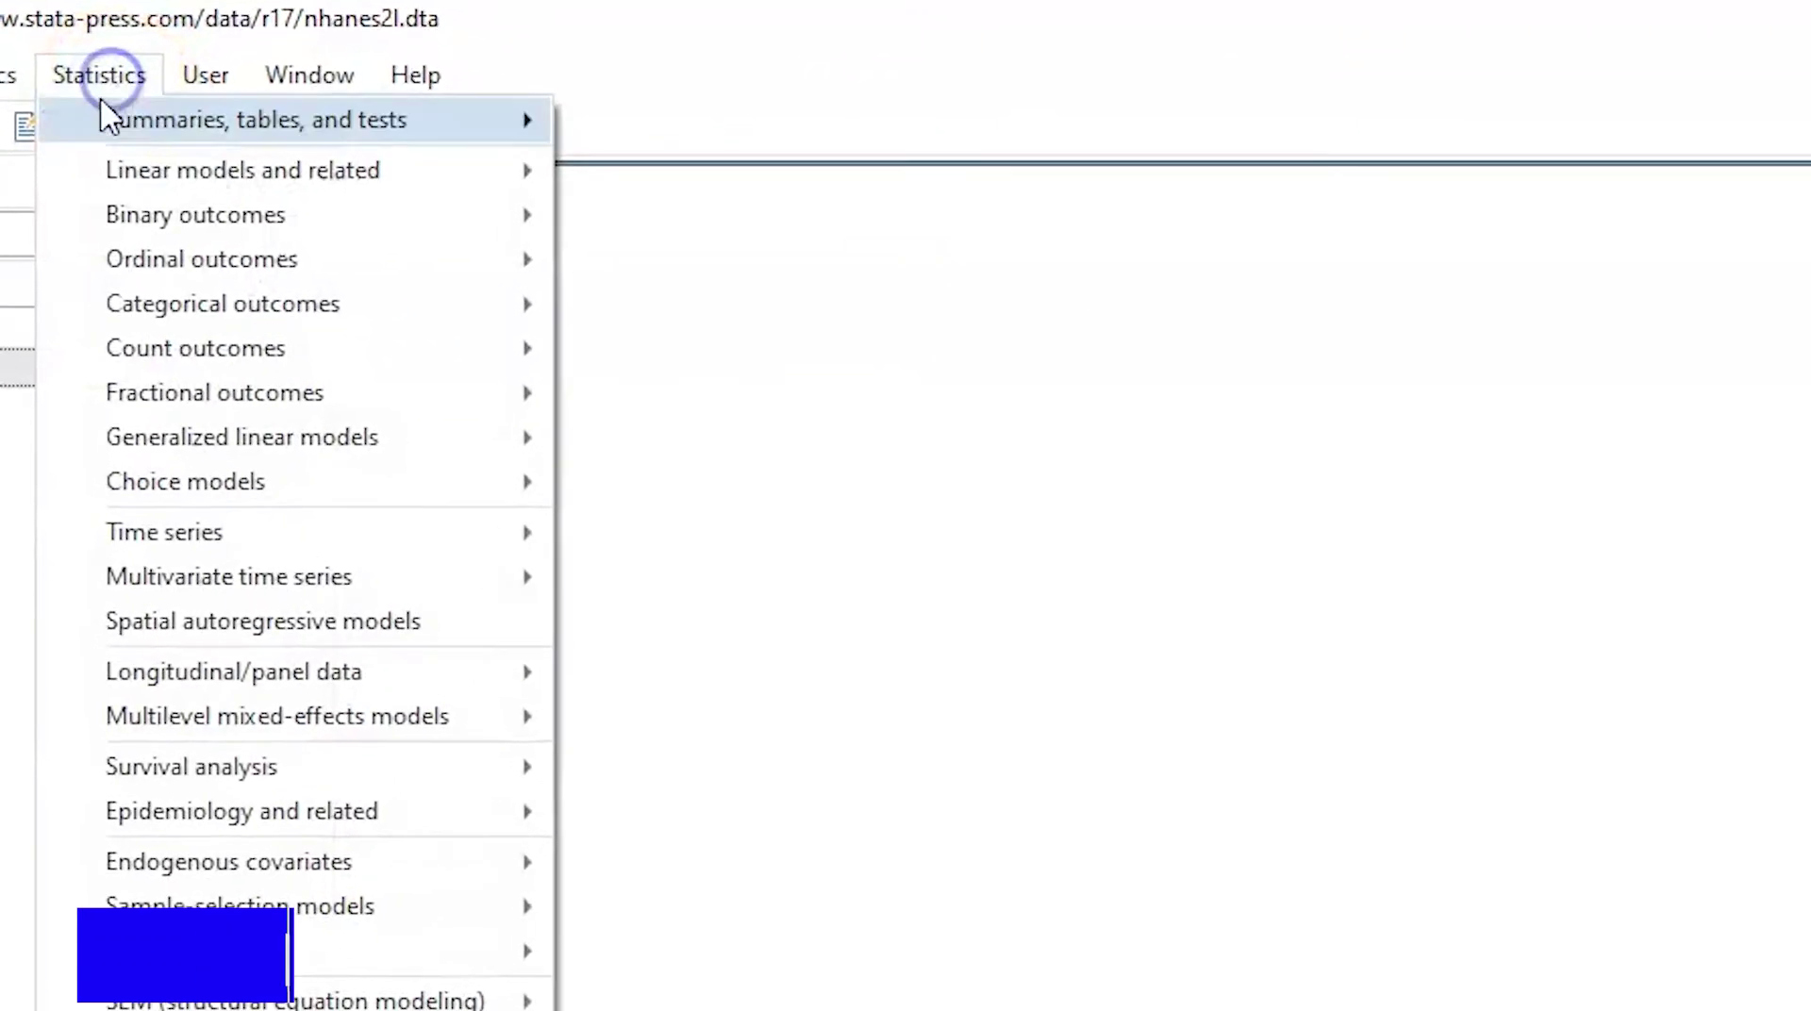
mouse_move(109, 117)
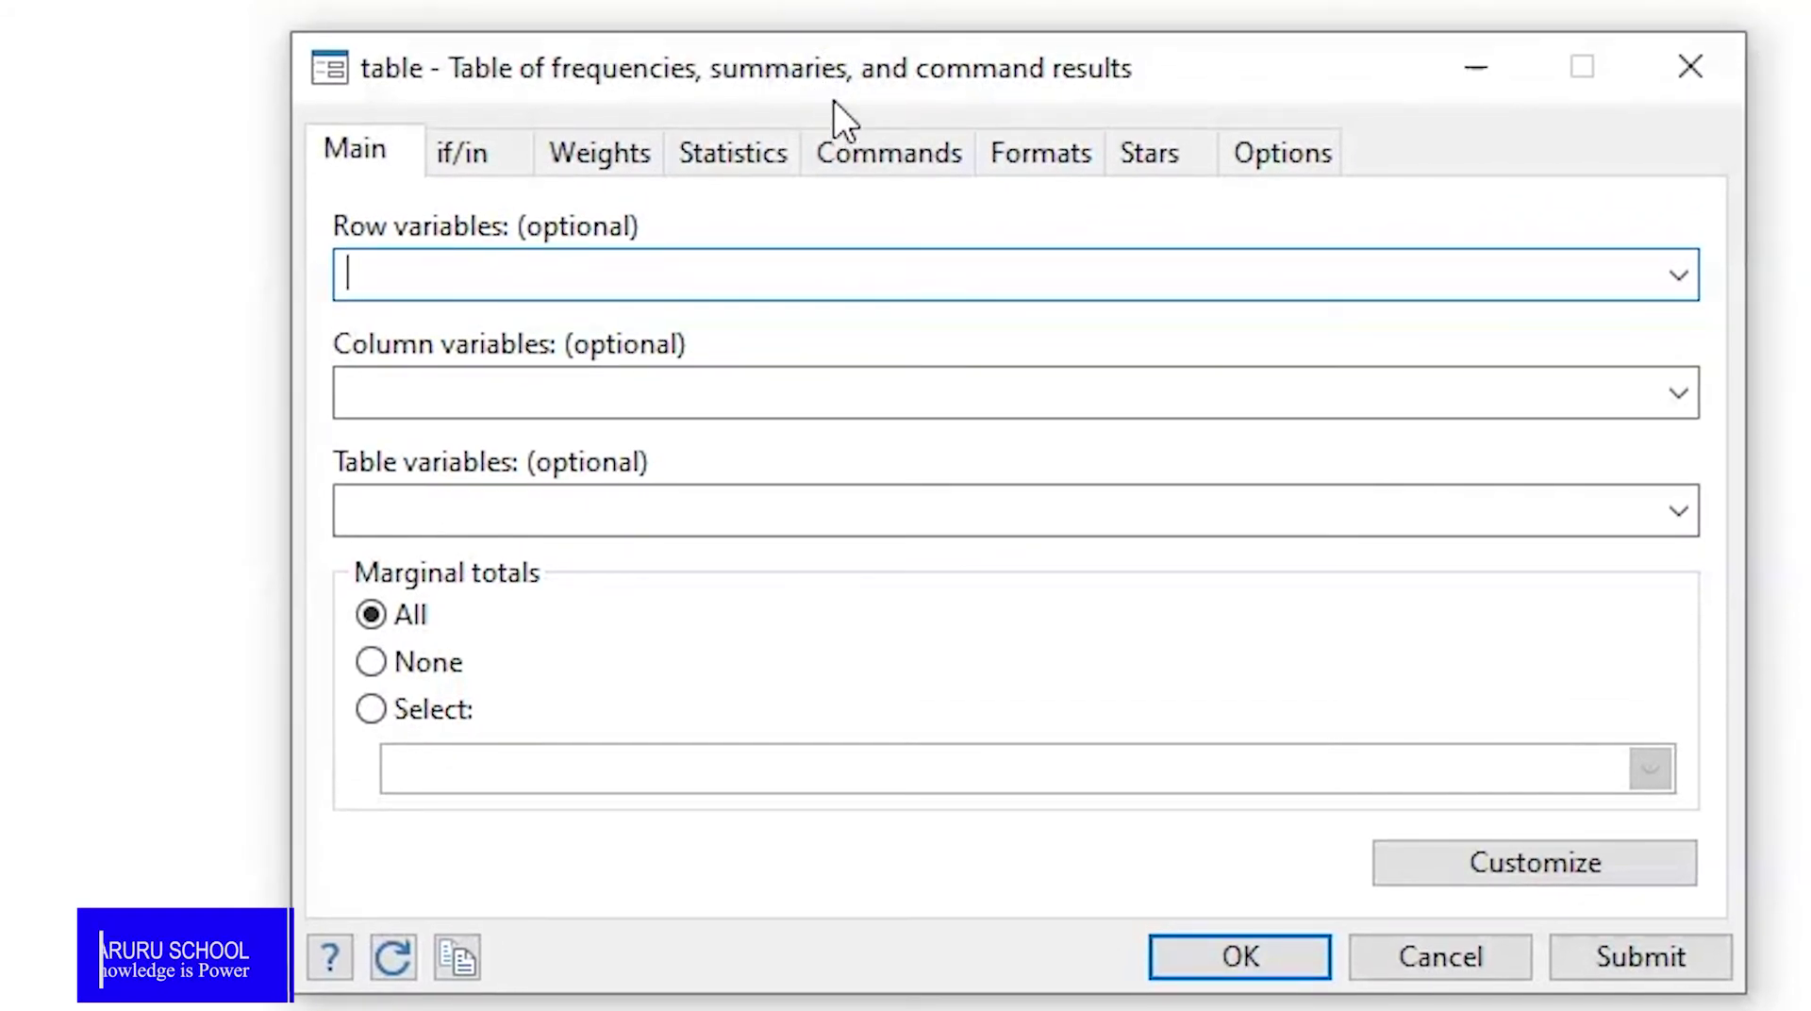
- Define the table command regress bpsystol c.age##i.sex and submit it to list the coefficients
left_click(886, 160)
left_click(760, 274)
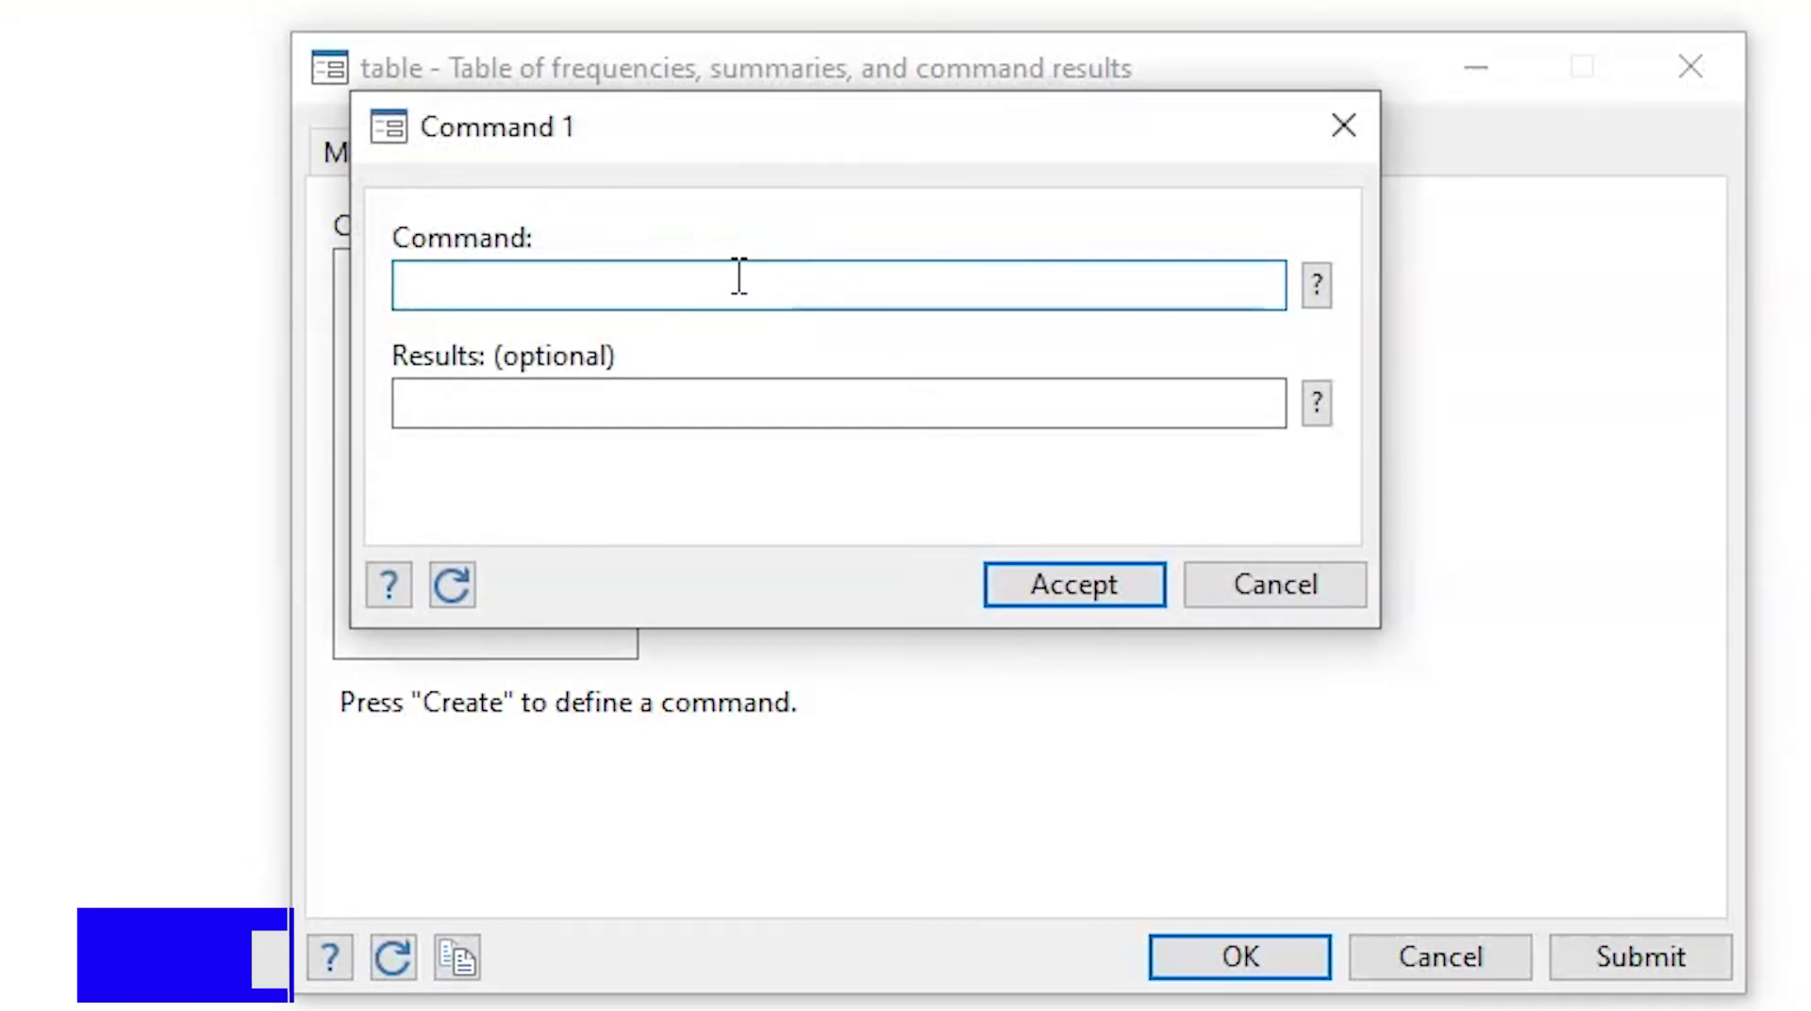
type("regress bpsystol c.age##i.sex")
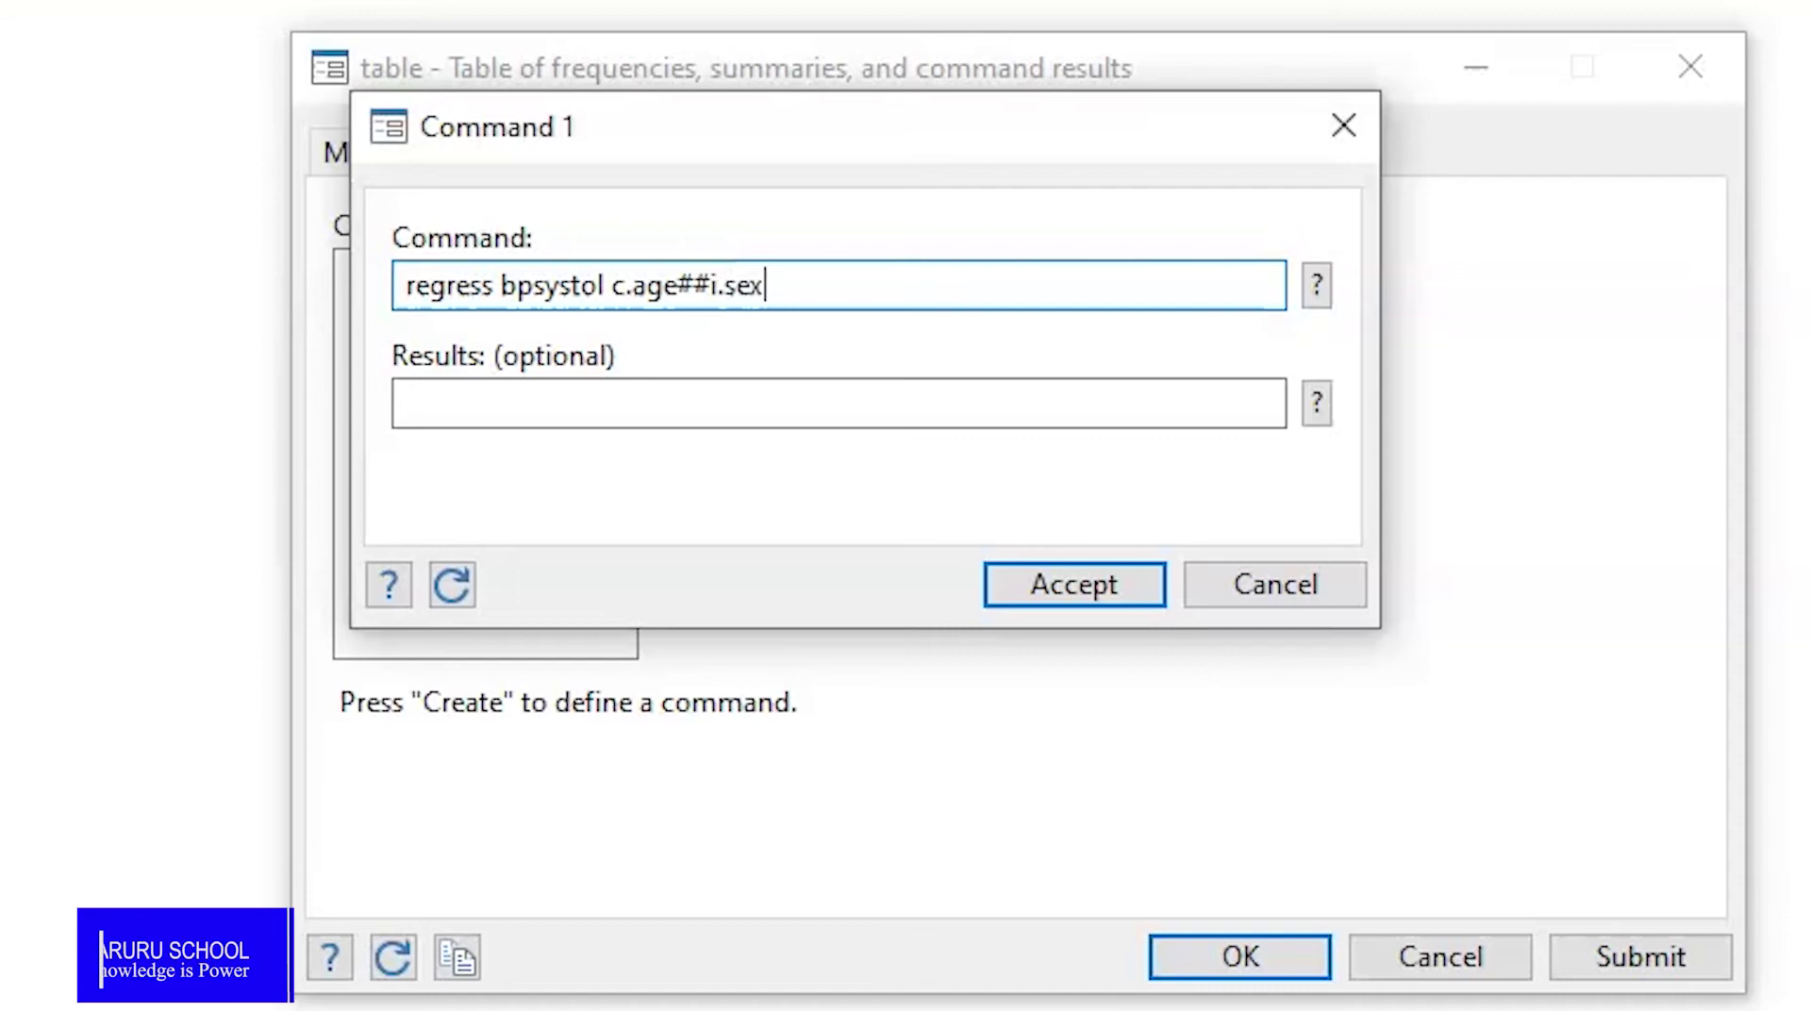
left_click(1081, 583)
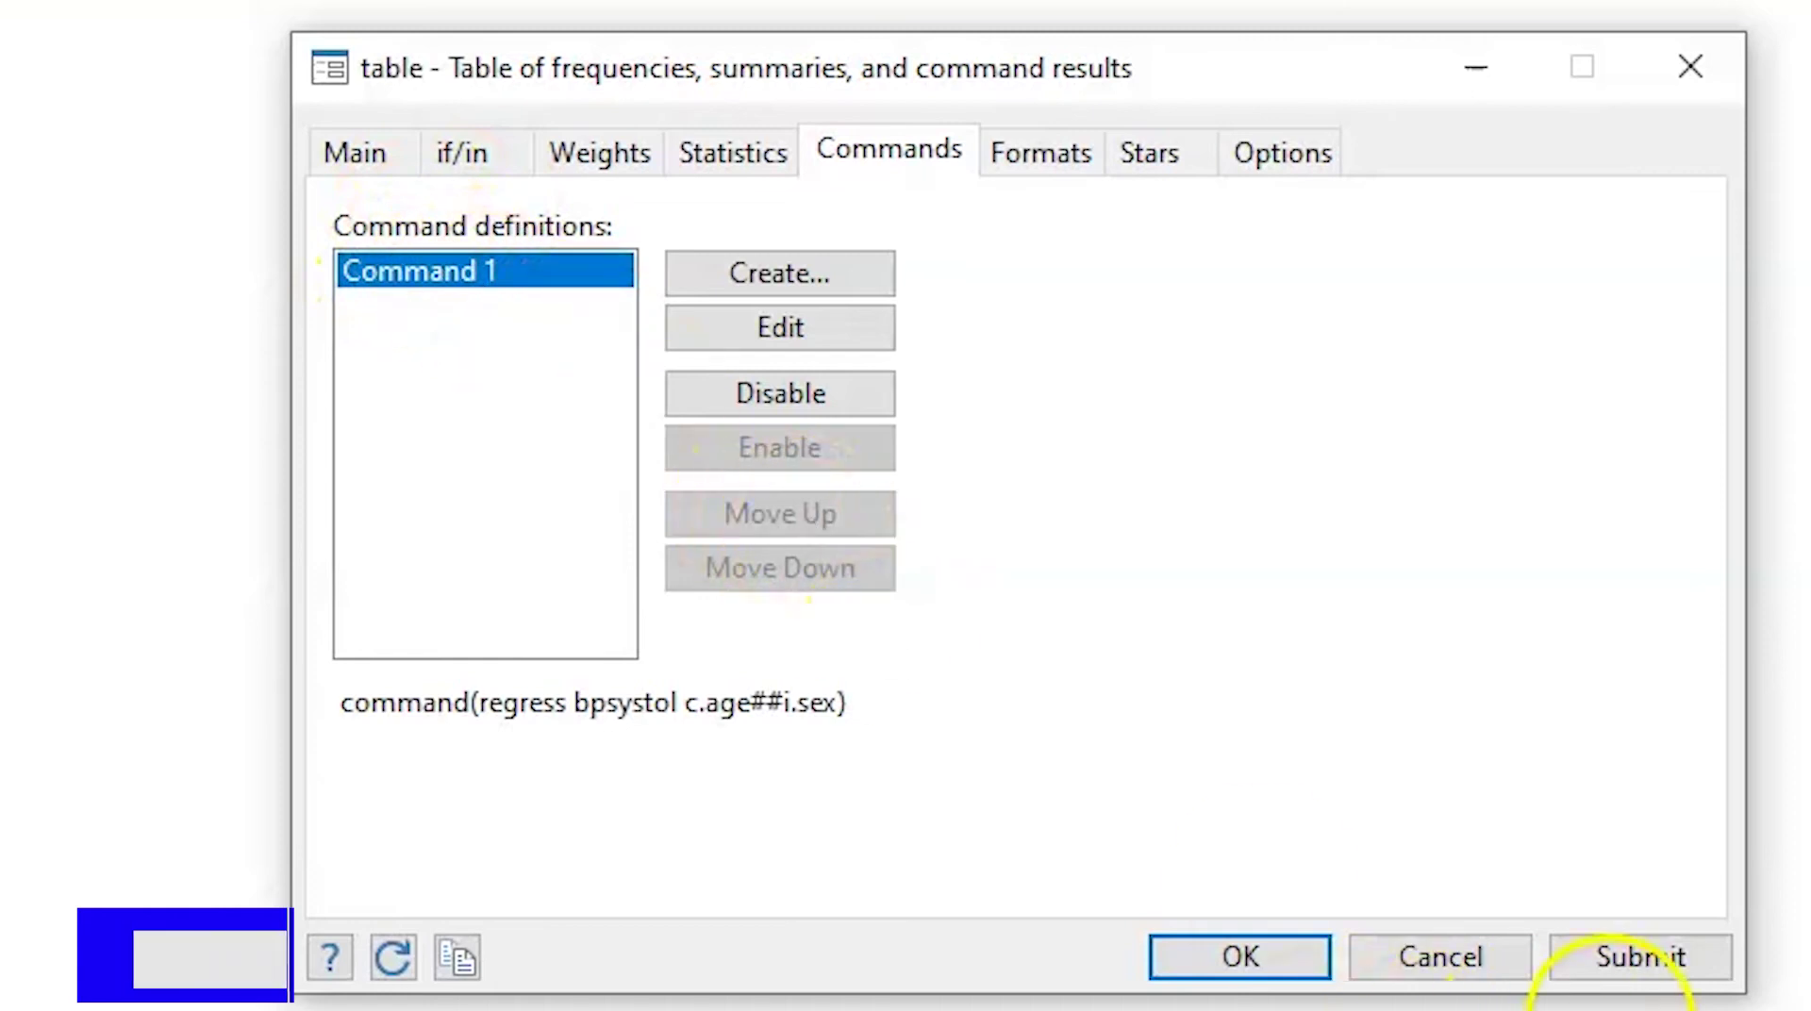
left_click(1657, 960)
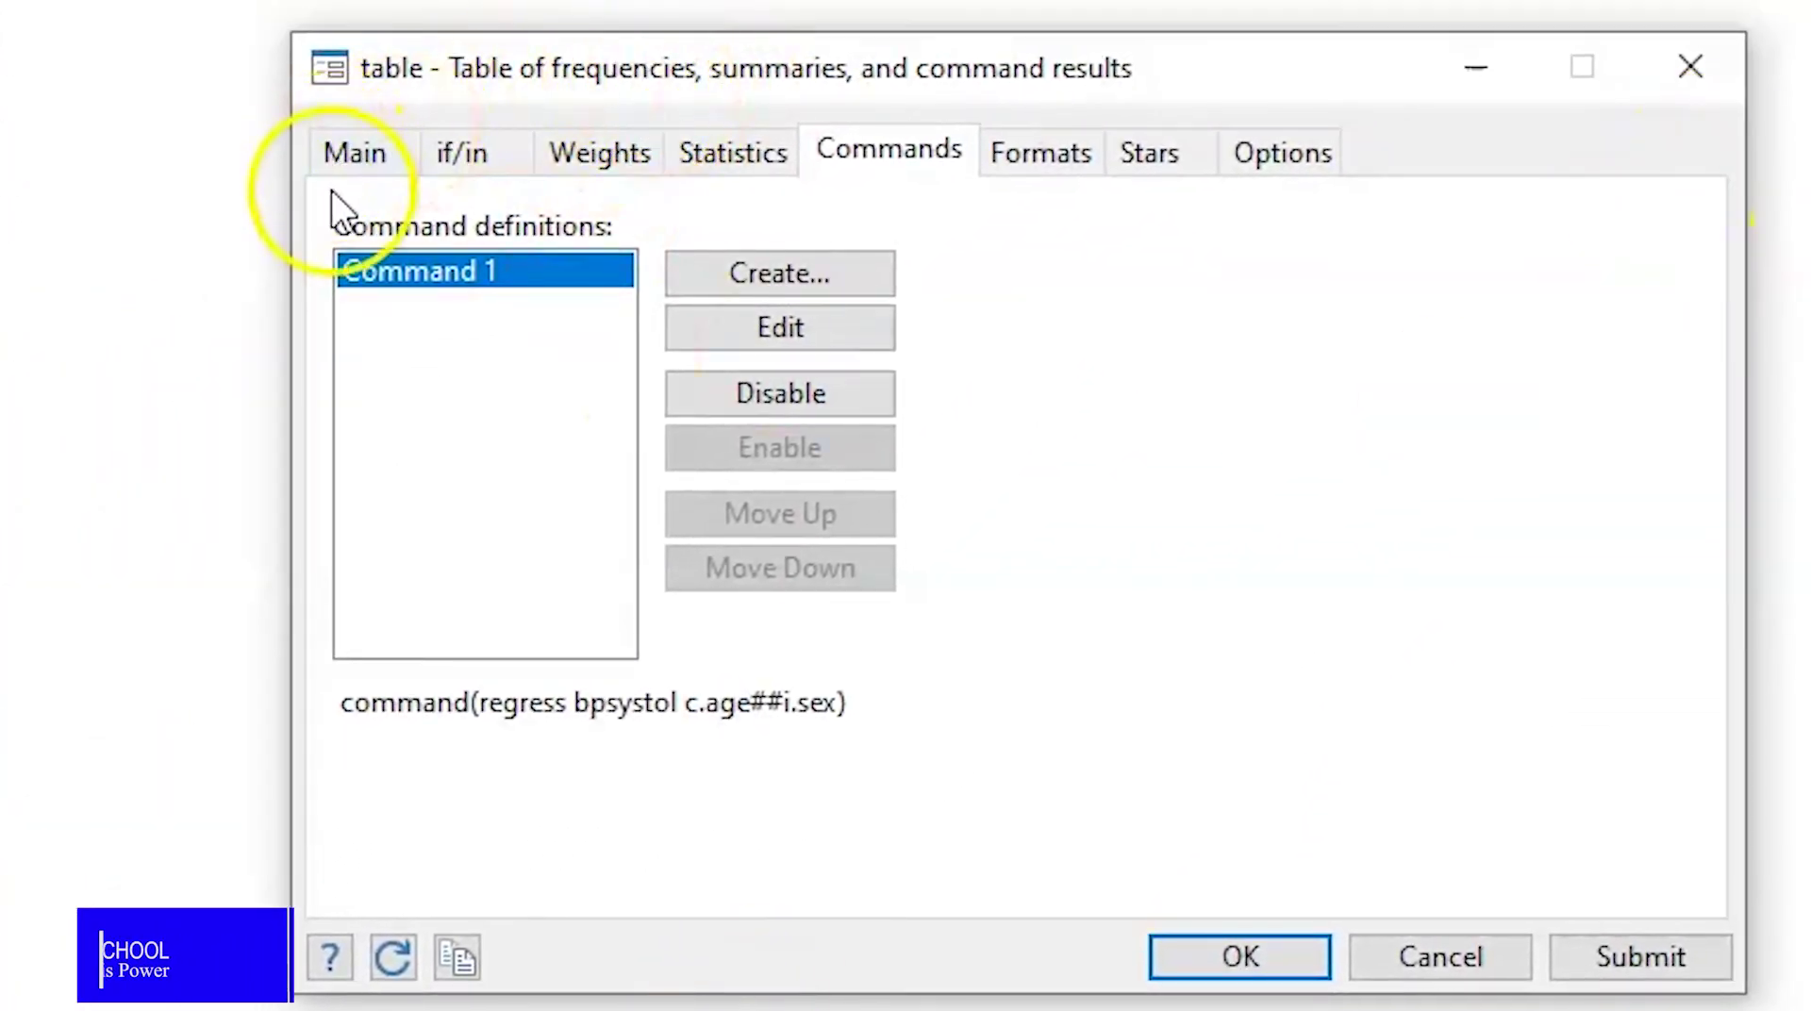
- Set the column variables to Result (result), rerun the table, and customize it in the Tables Builder
left_click(353, 151)
left_click(477, 518)
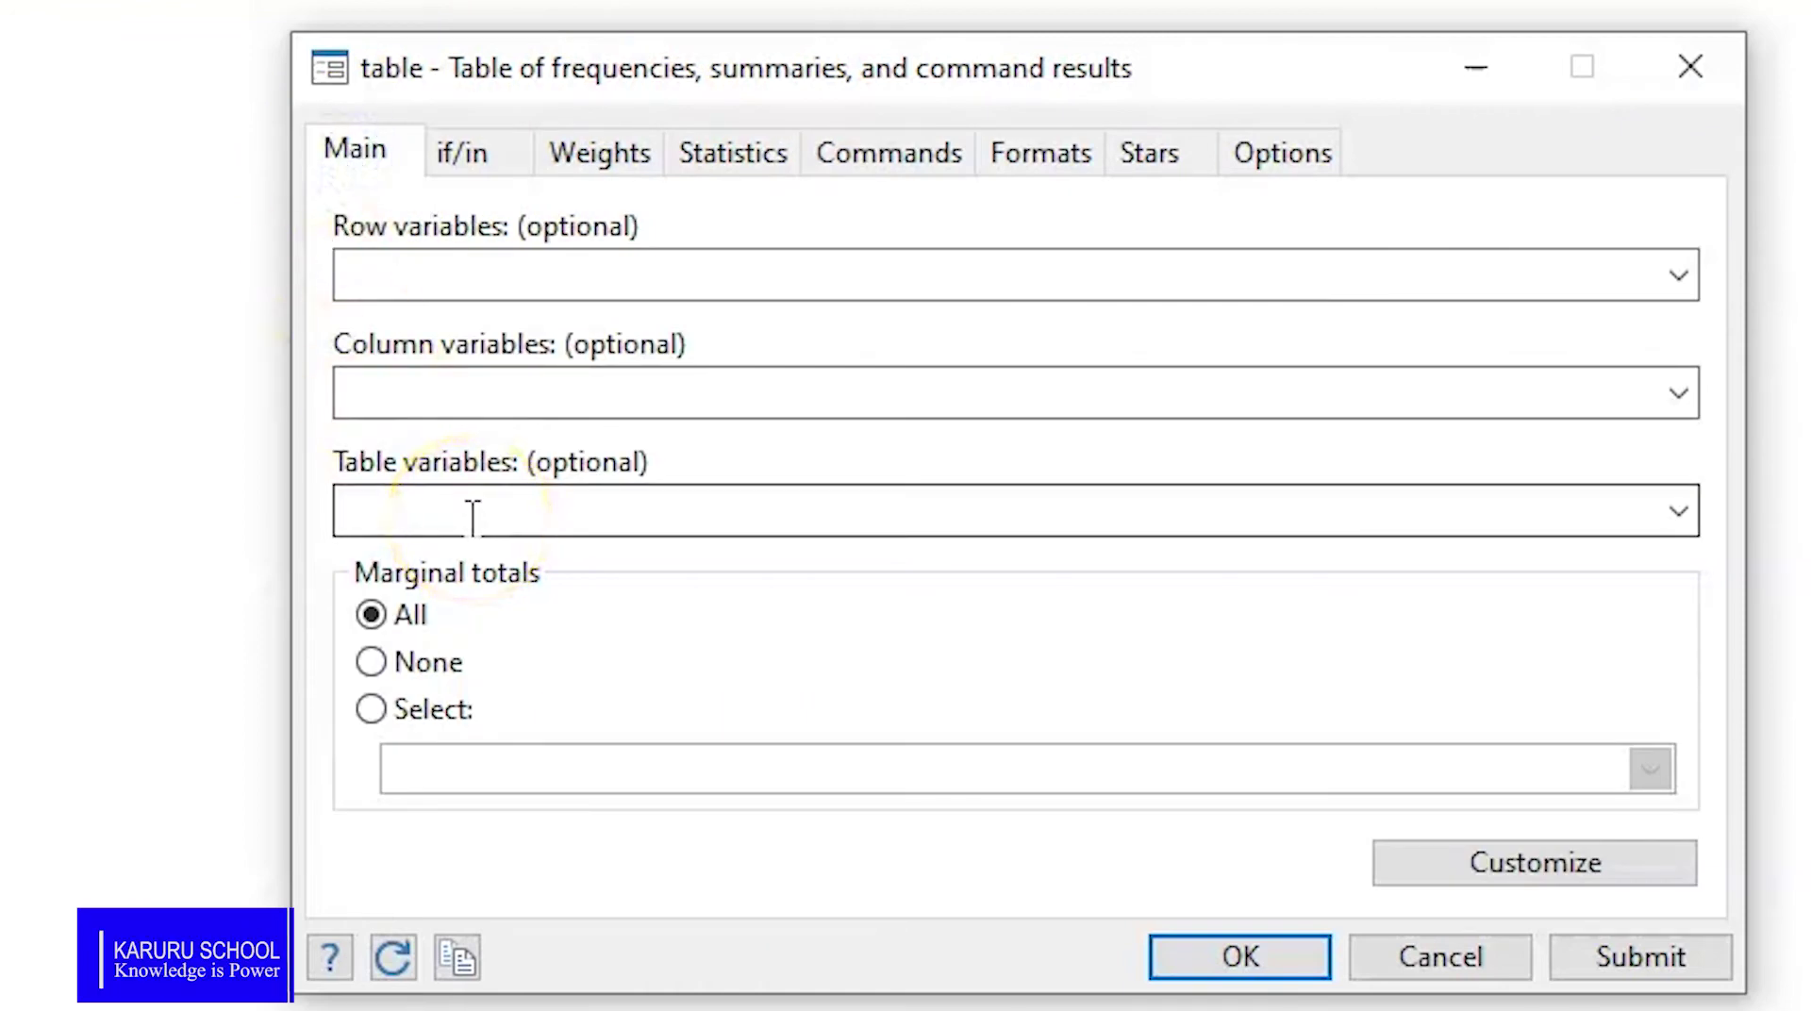
left_click(378, 382)
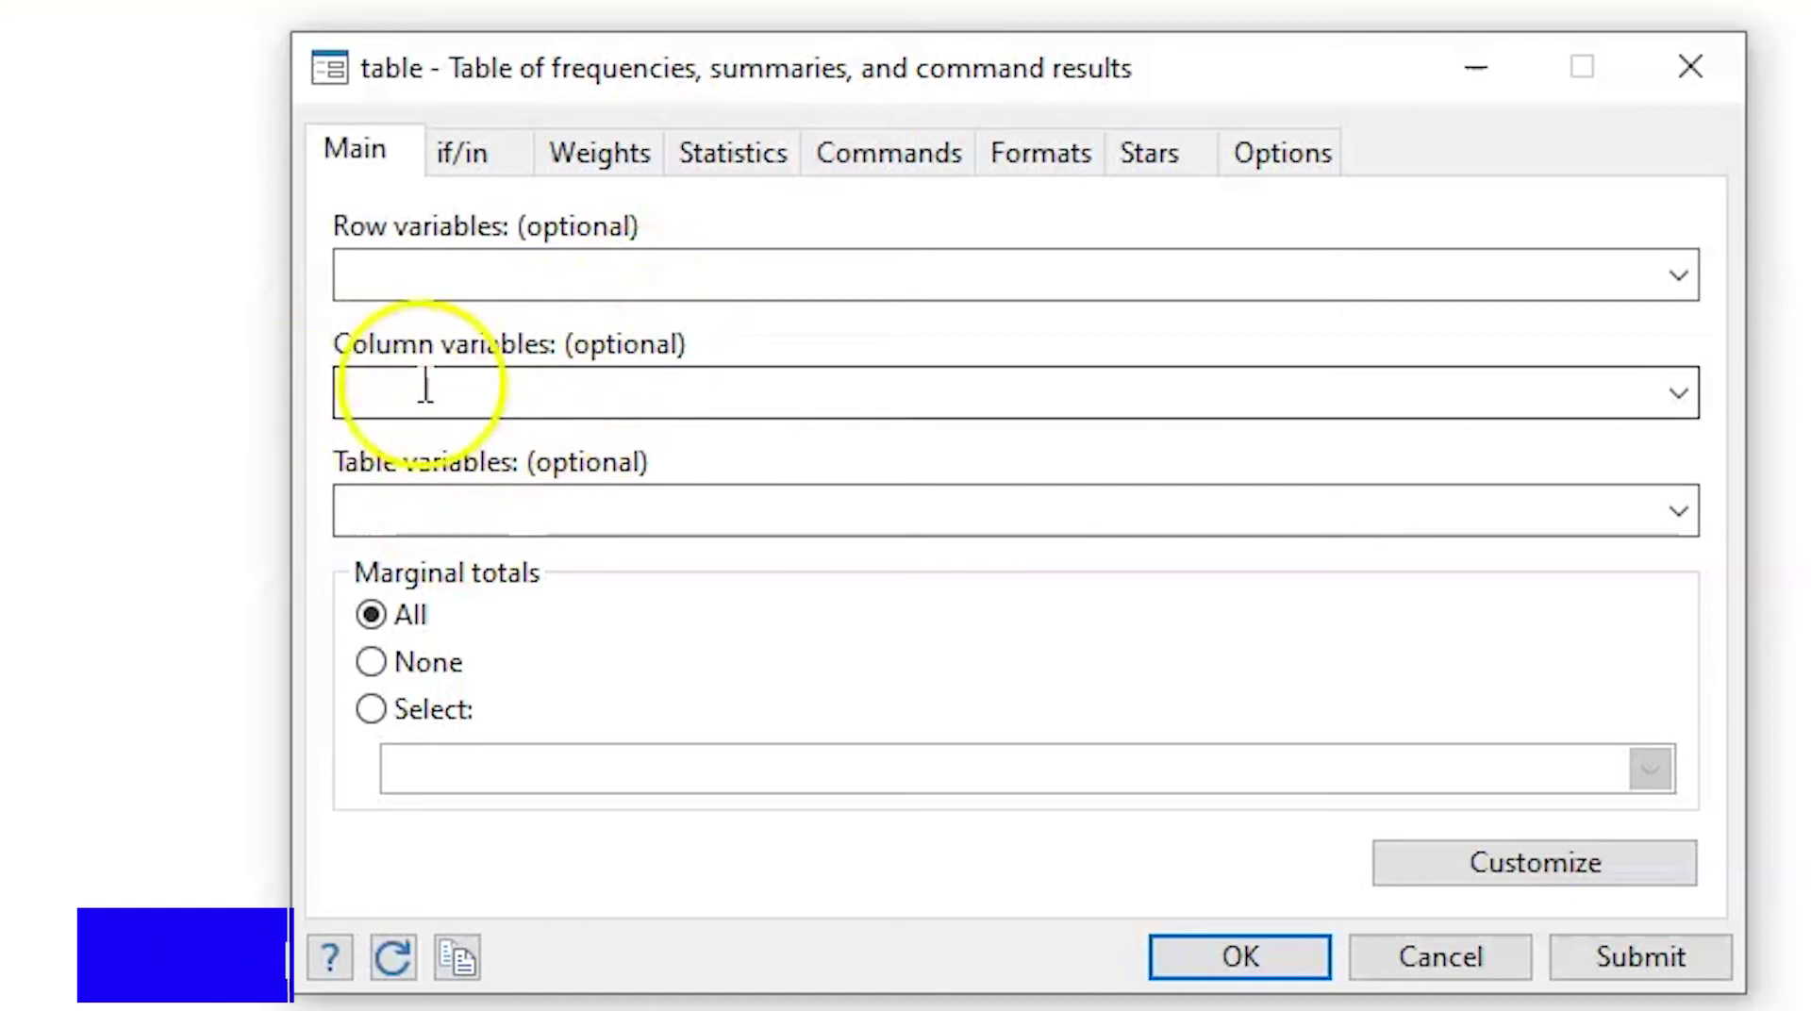
left_click(1678, 395)
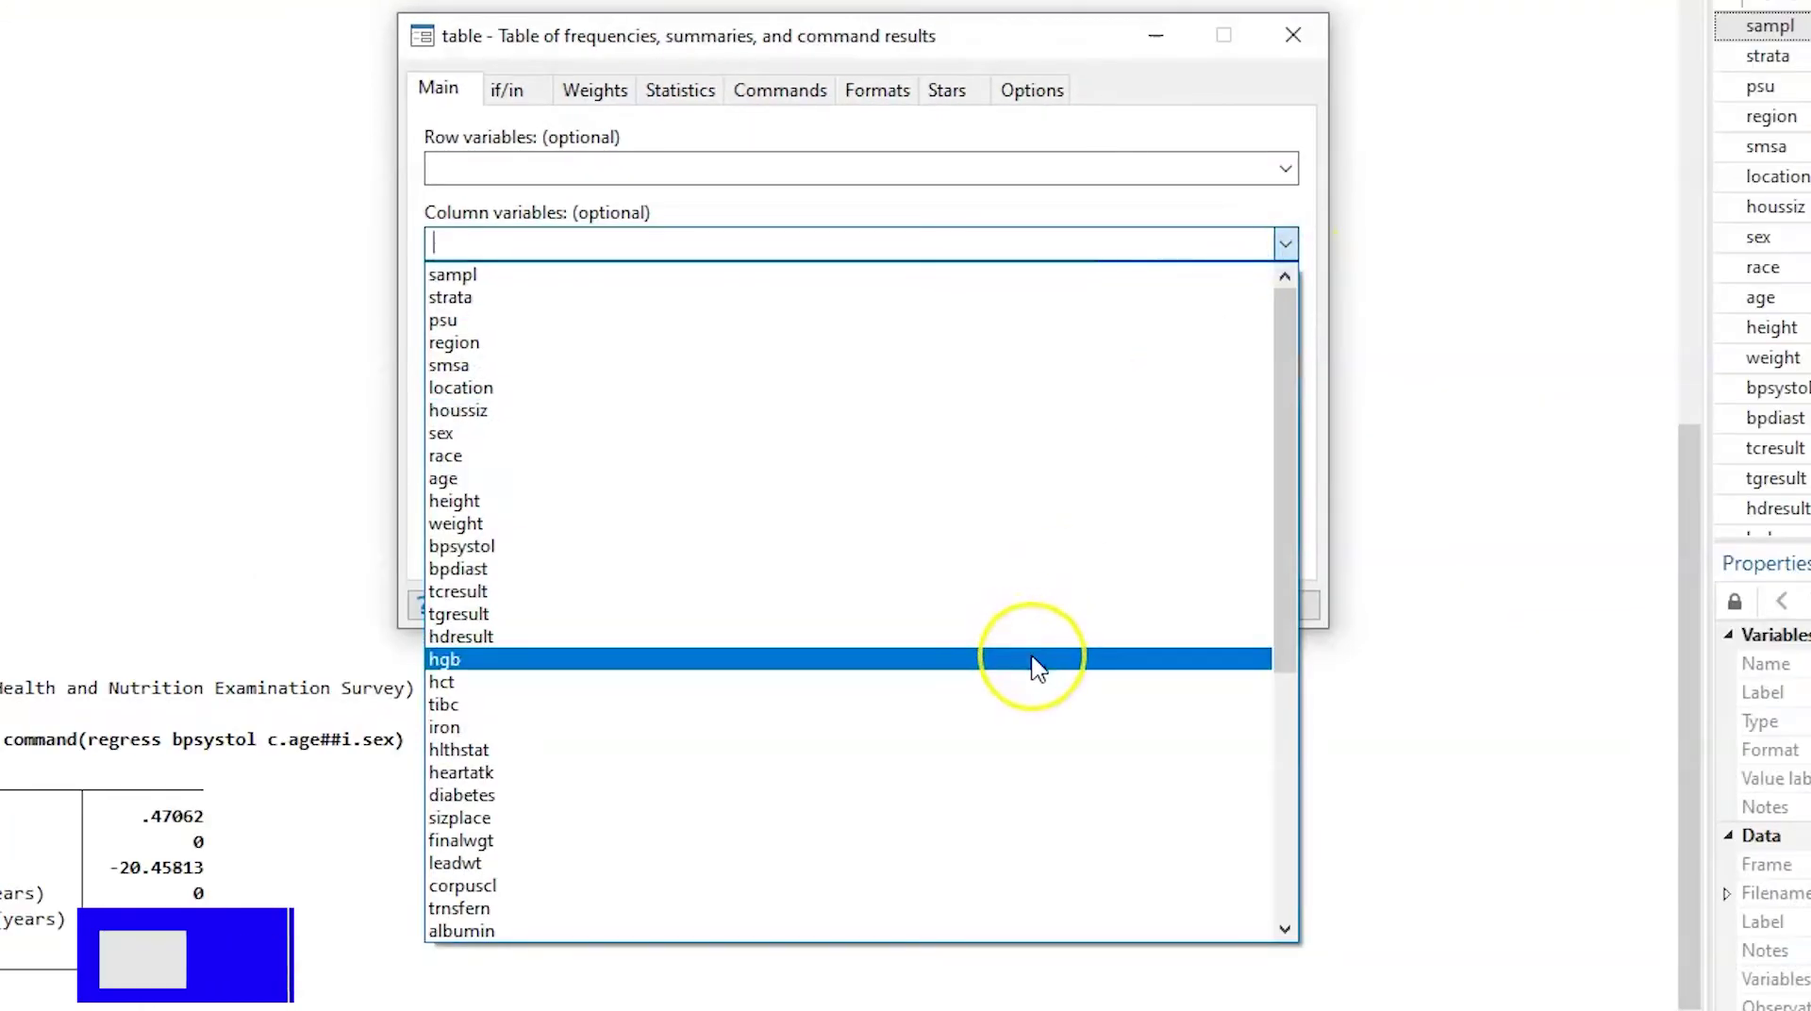
scroll(1046, 677, "down", 5)
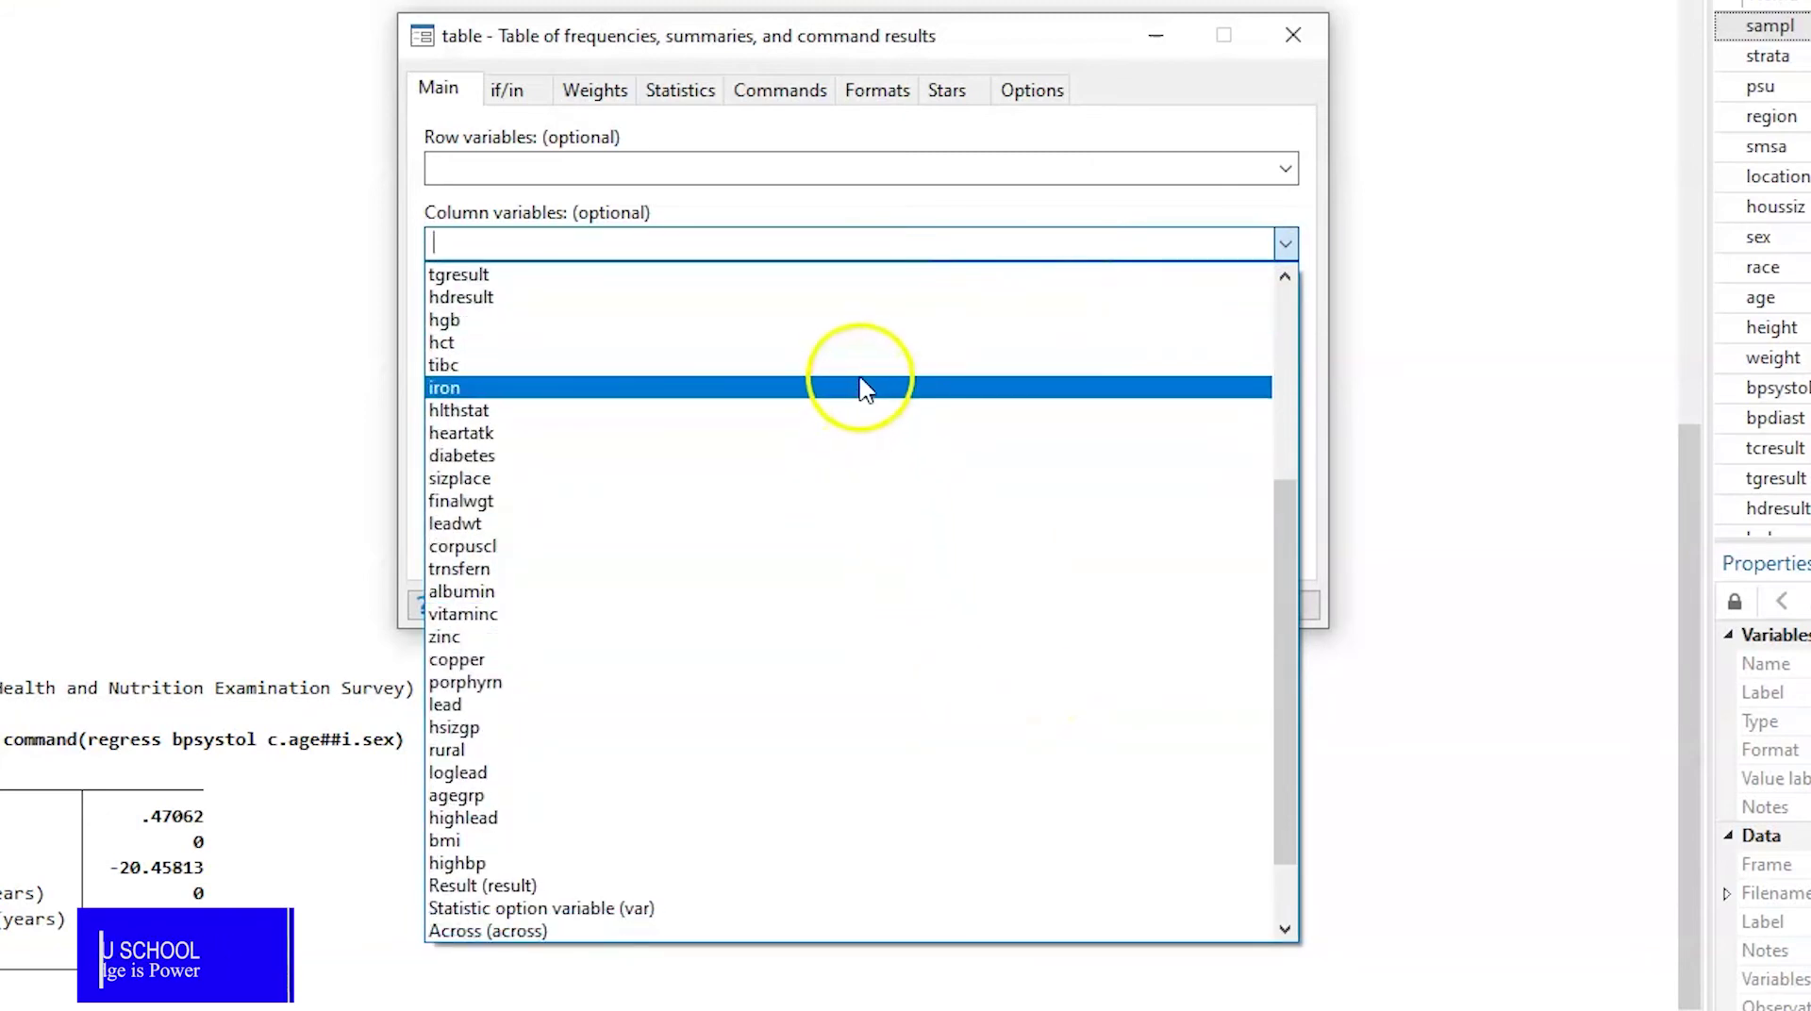
scroll(861, 679, "down", 2)
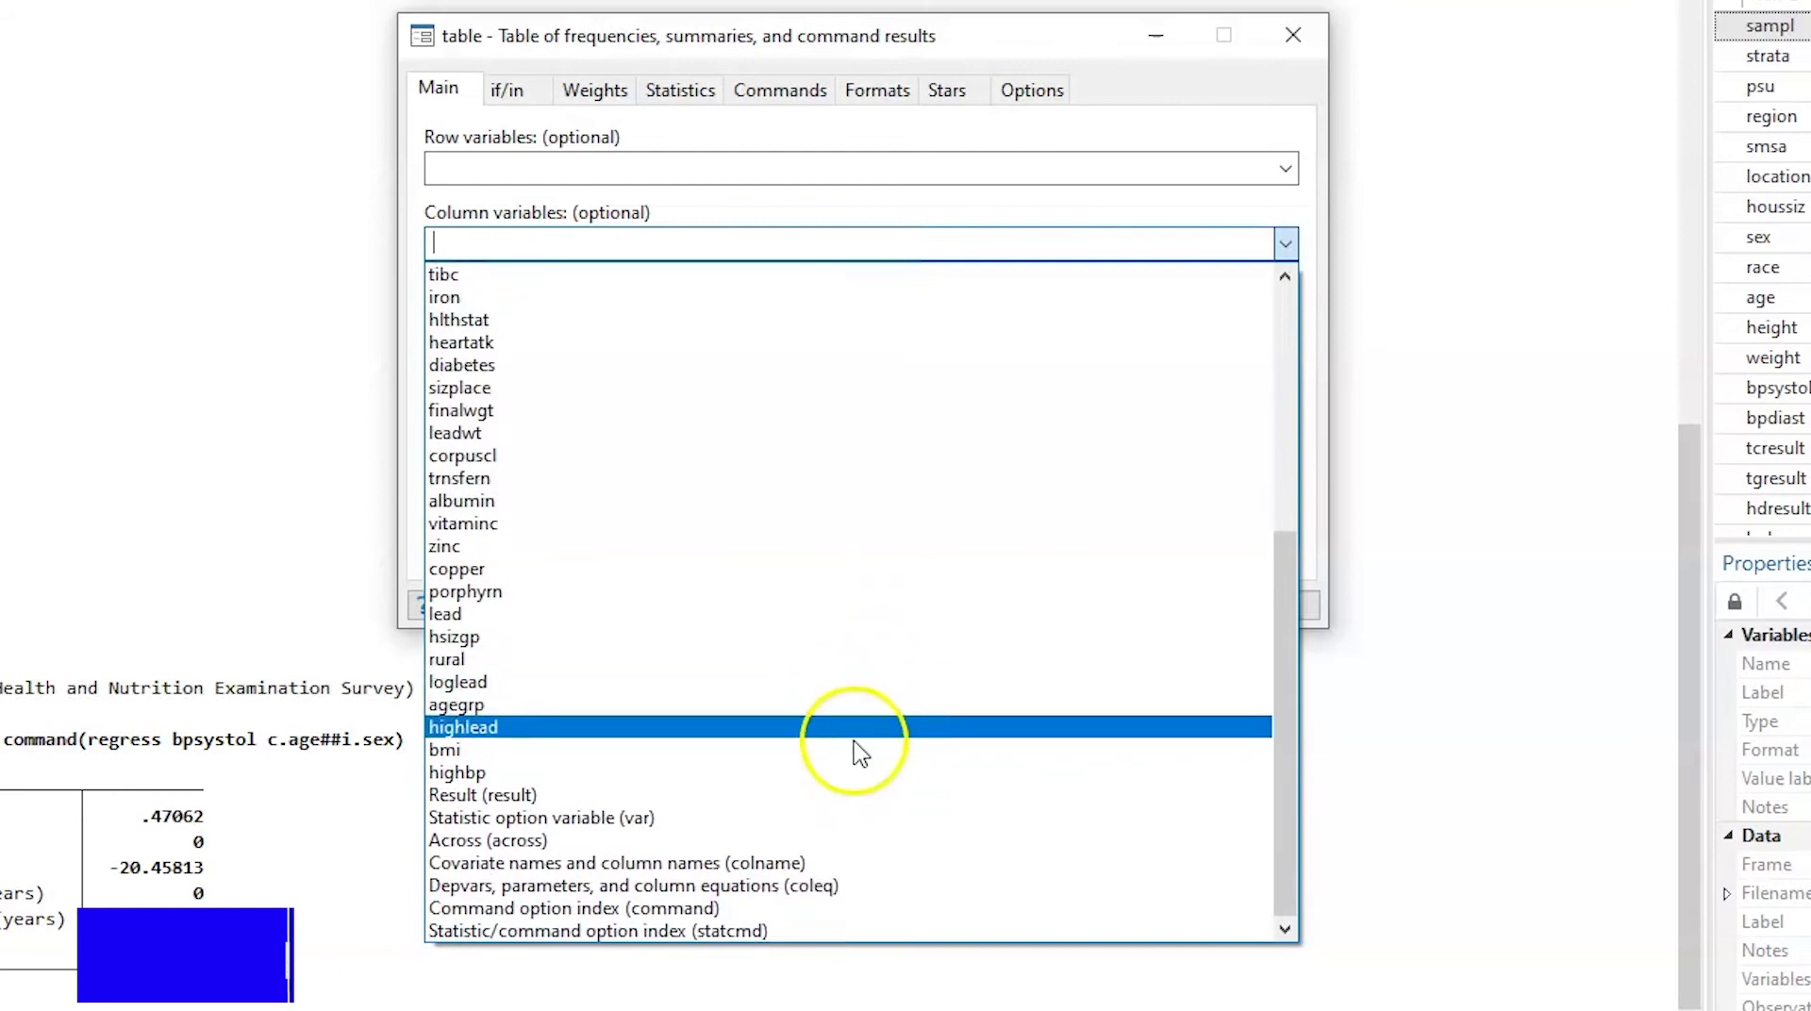
left_click(830, 795)
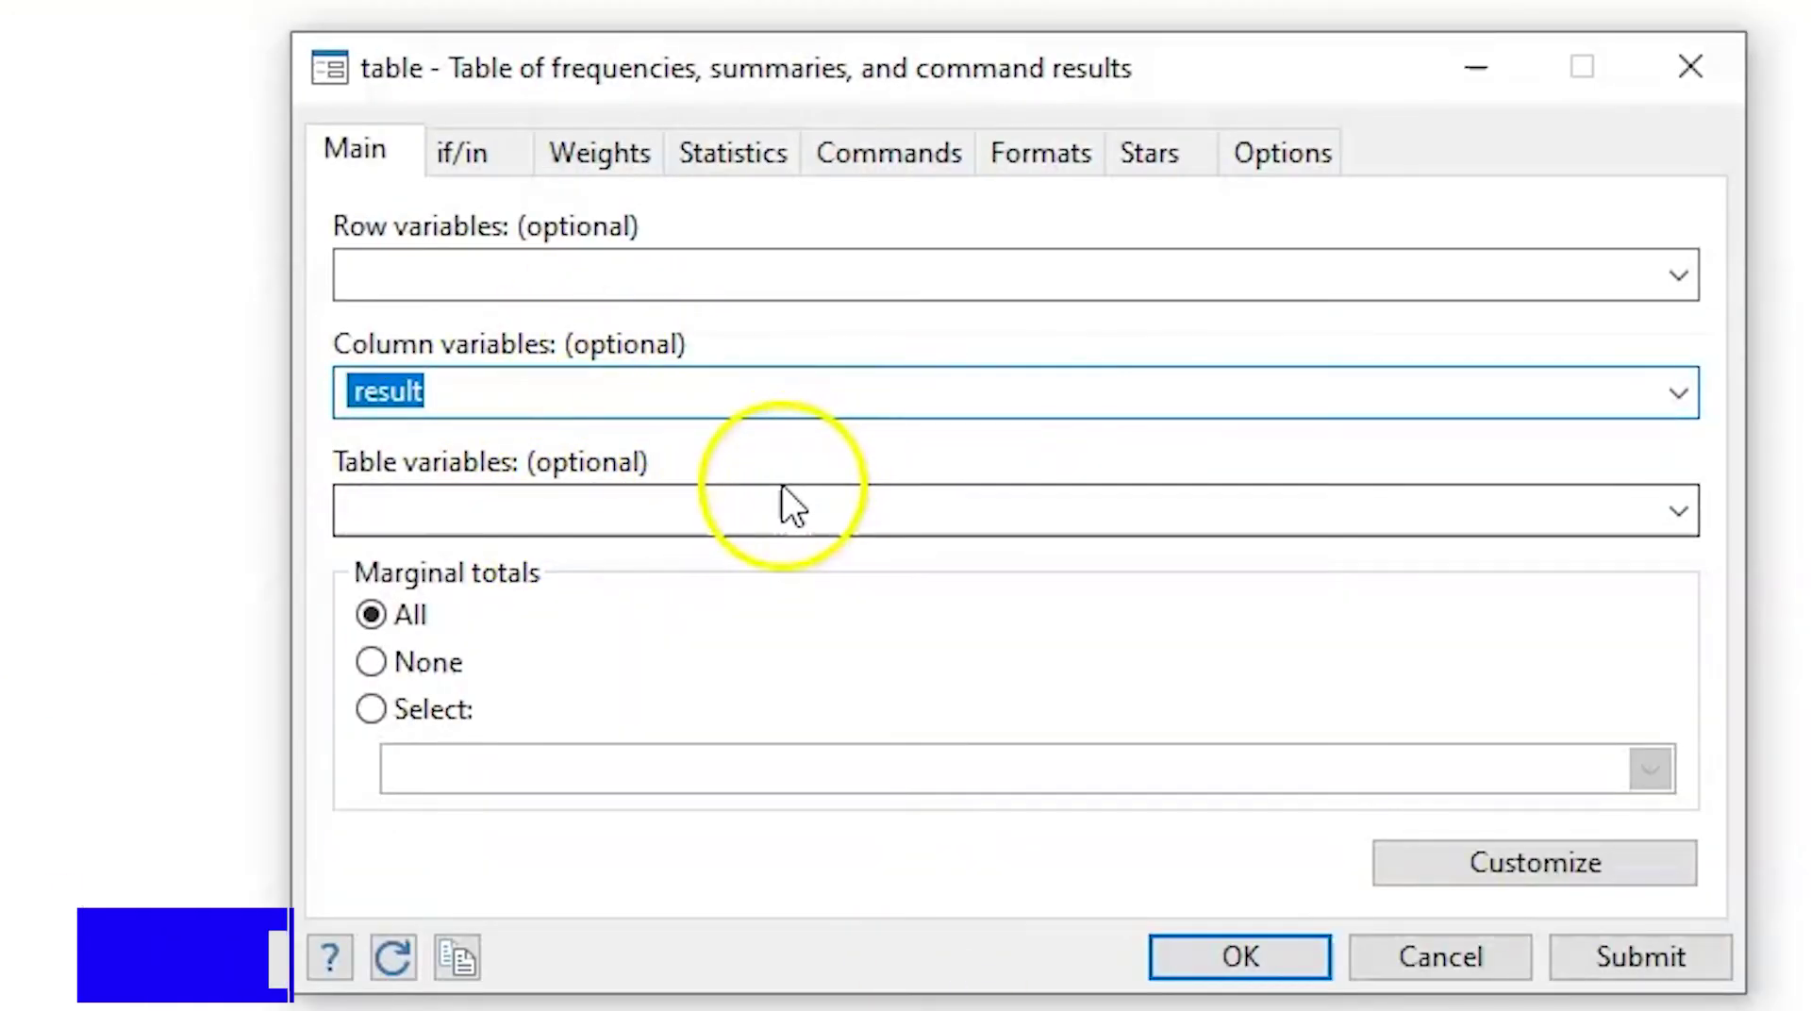
left_click(1643, 958)
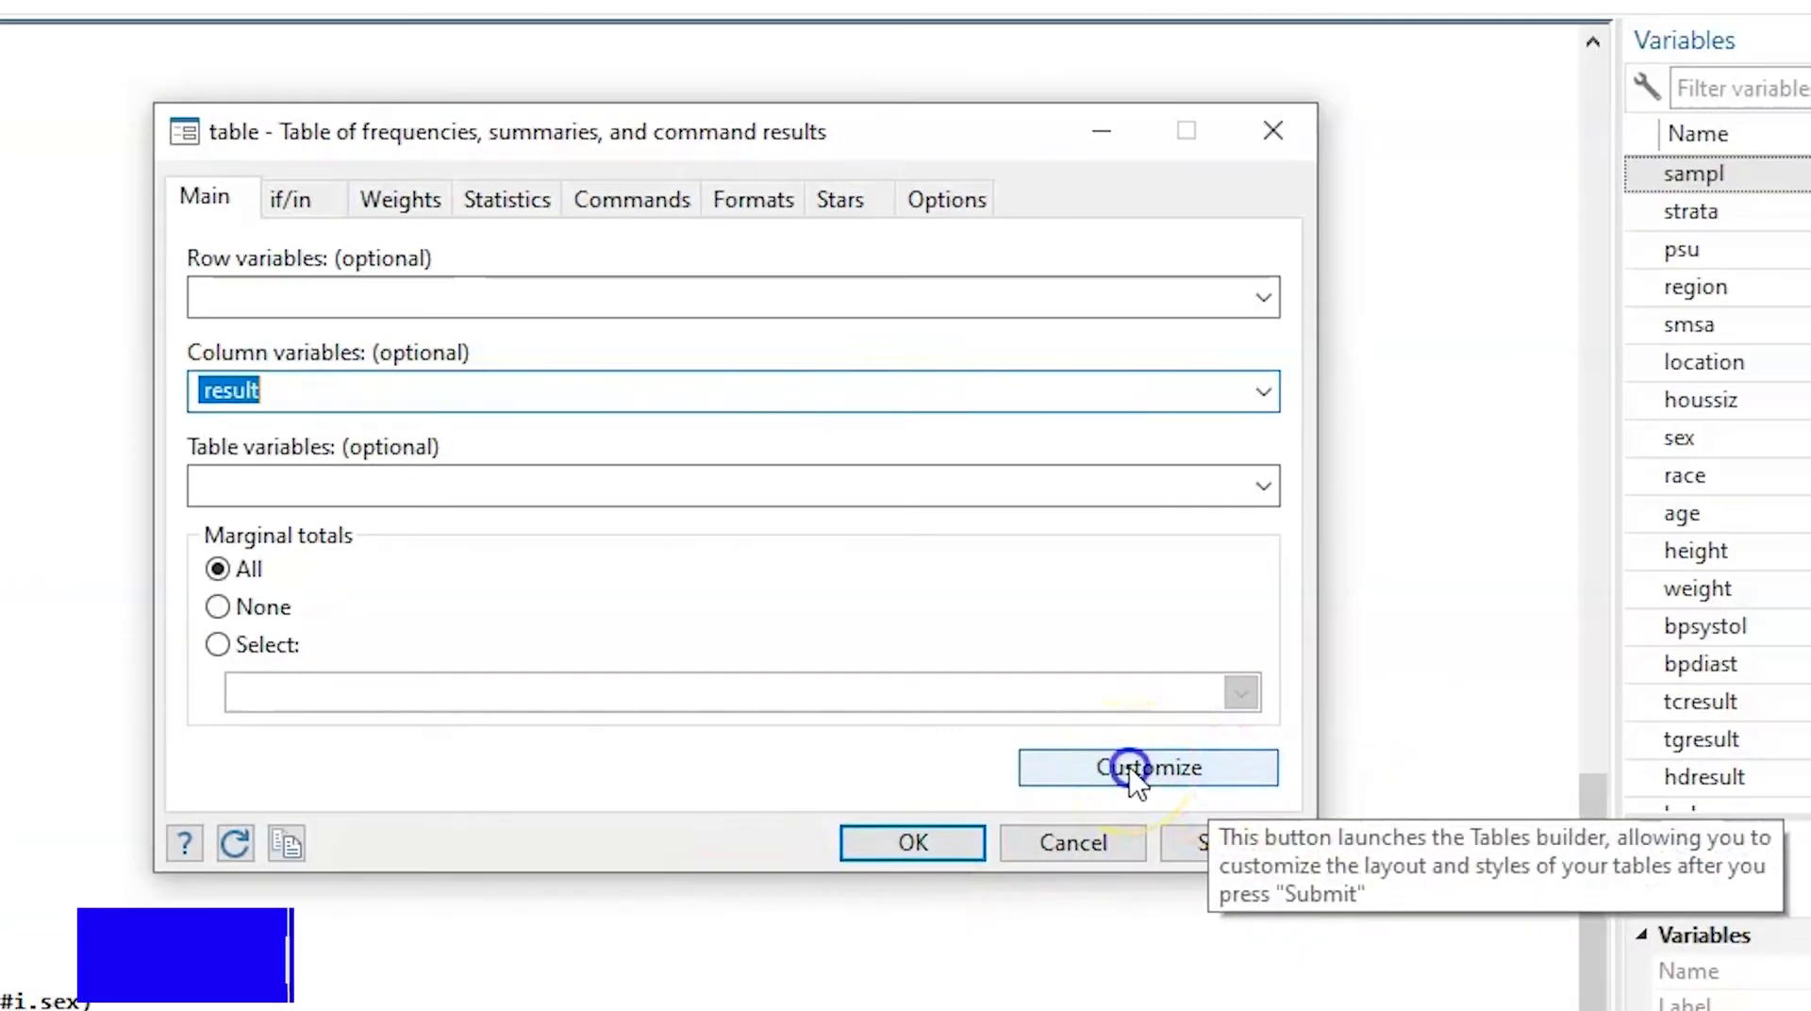
left_click(1447, 842)
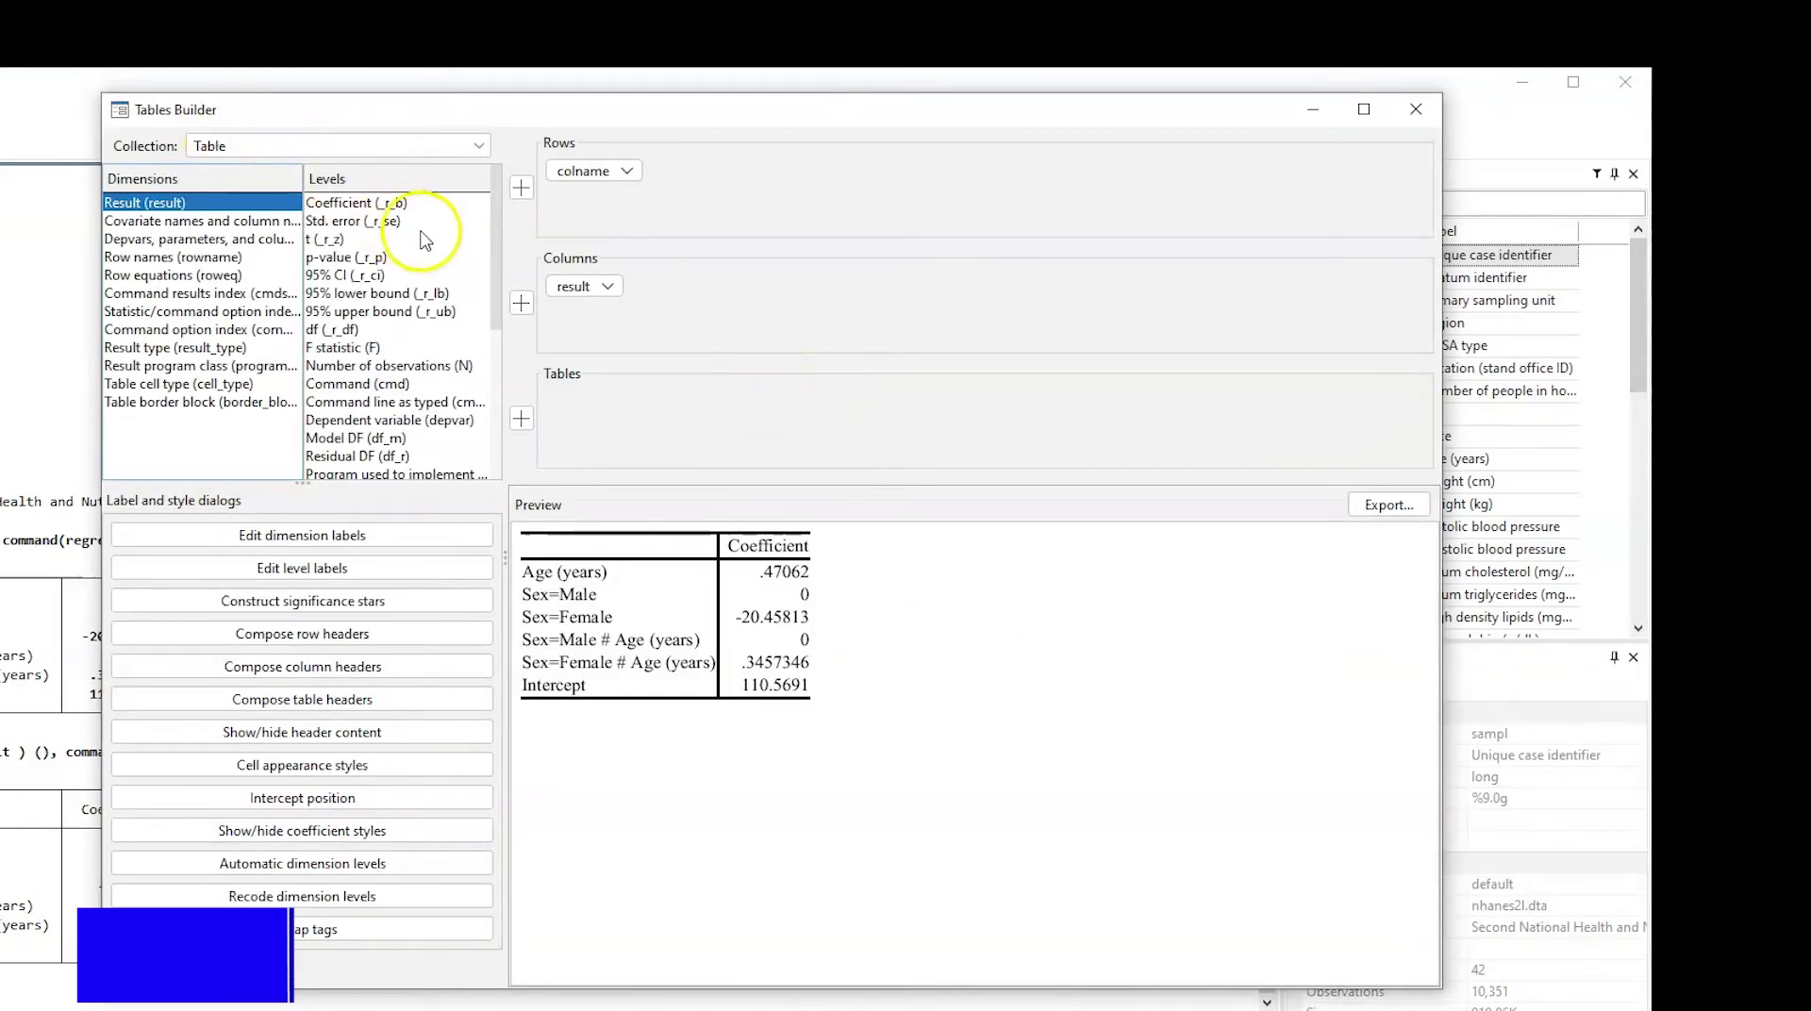
- Edit the colname term under Rows in the Tables Builder
left_click_drag(518, 111, 711, 69)
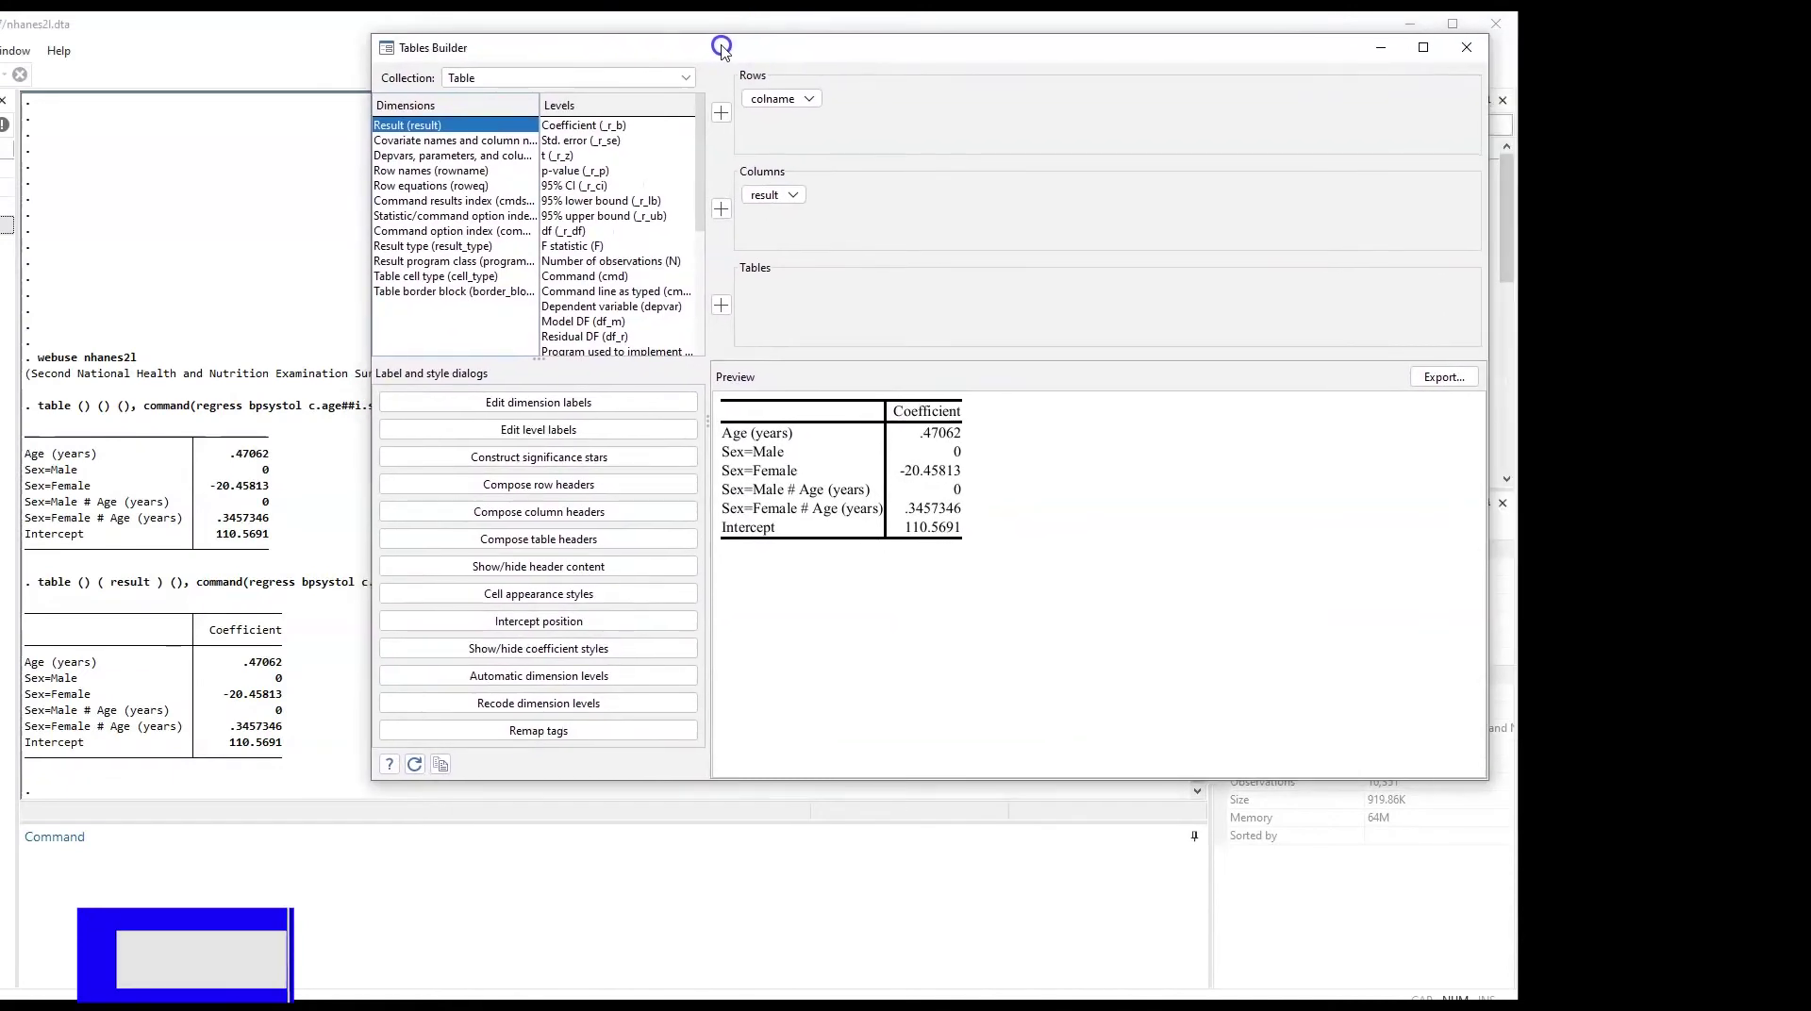
left_click(776, 98)
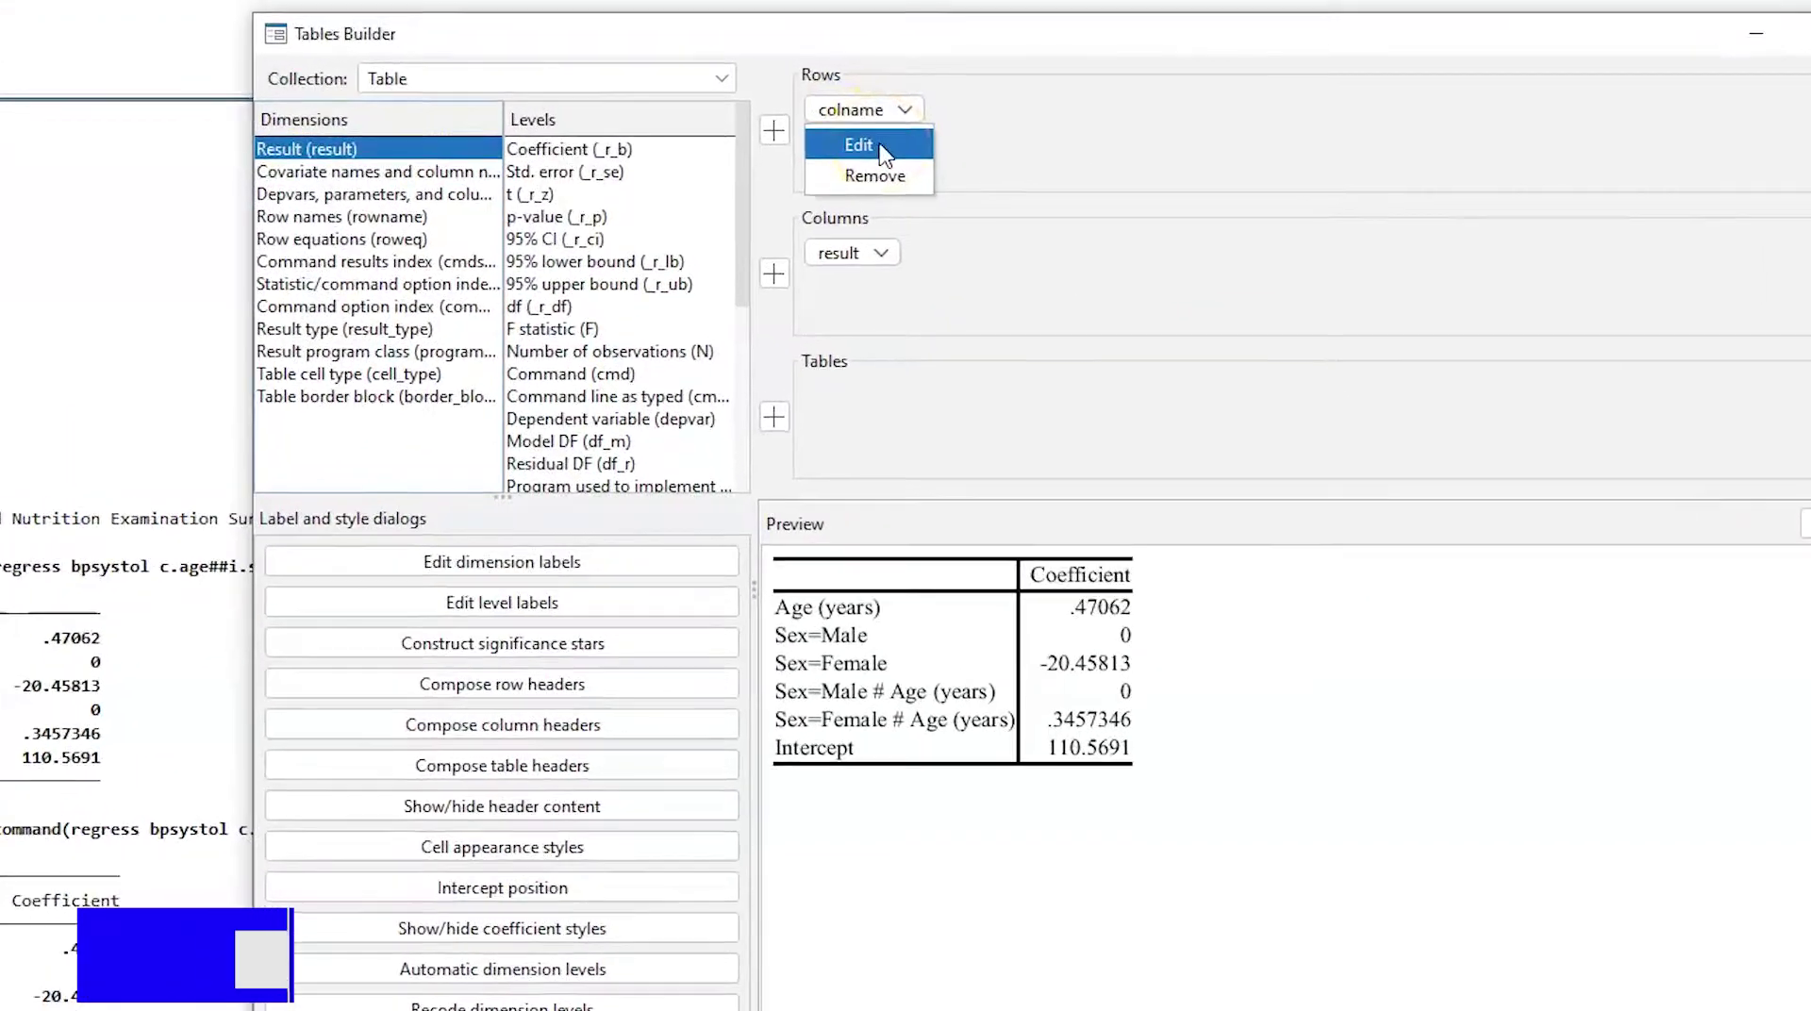
left_click(793, 128)
- Restrict the colname rows to age, 2.sex, 2.sex#age and _cons
left_click_drag(1326, 357, 1405, 203)
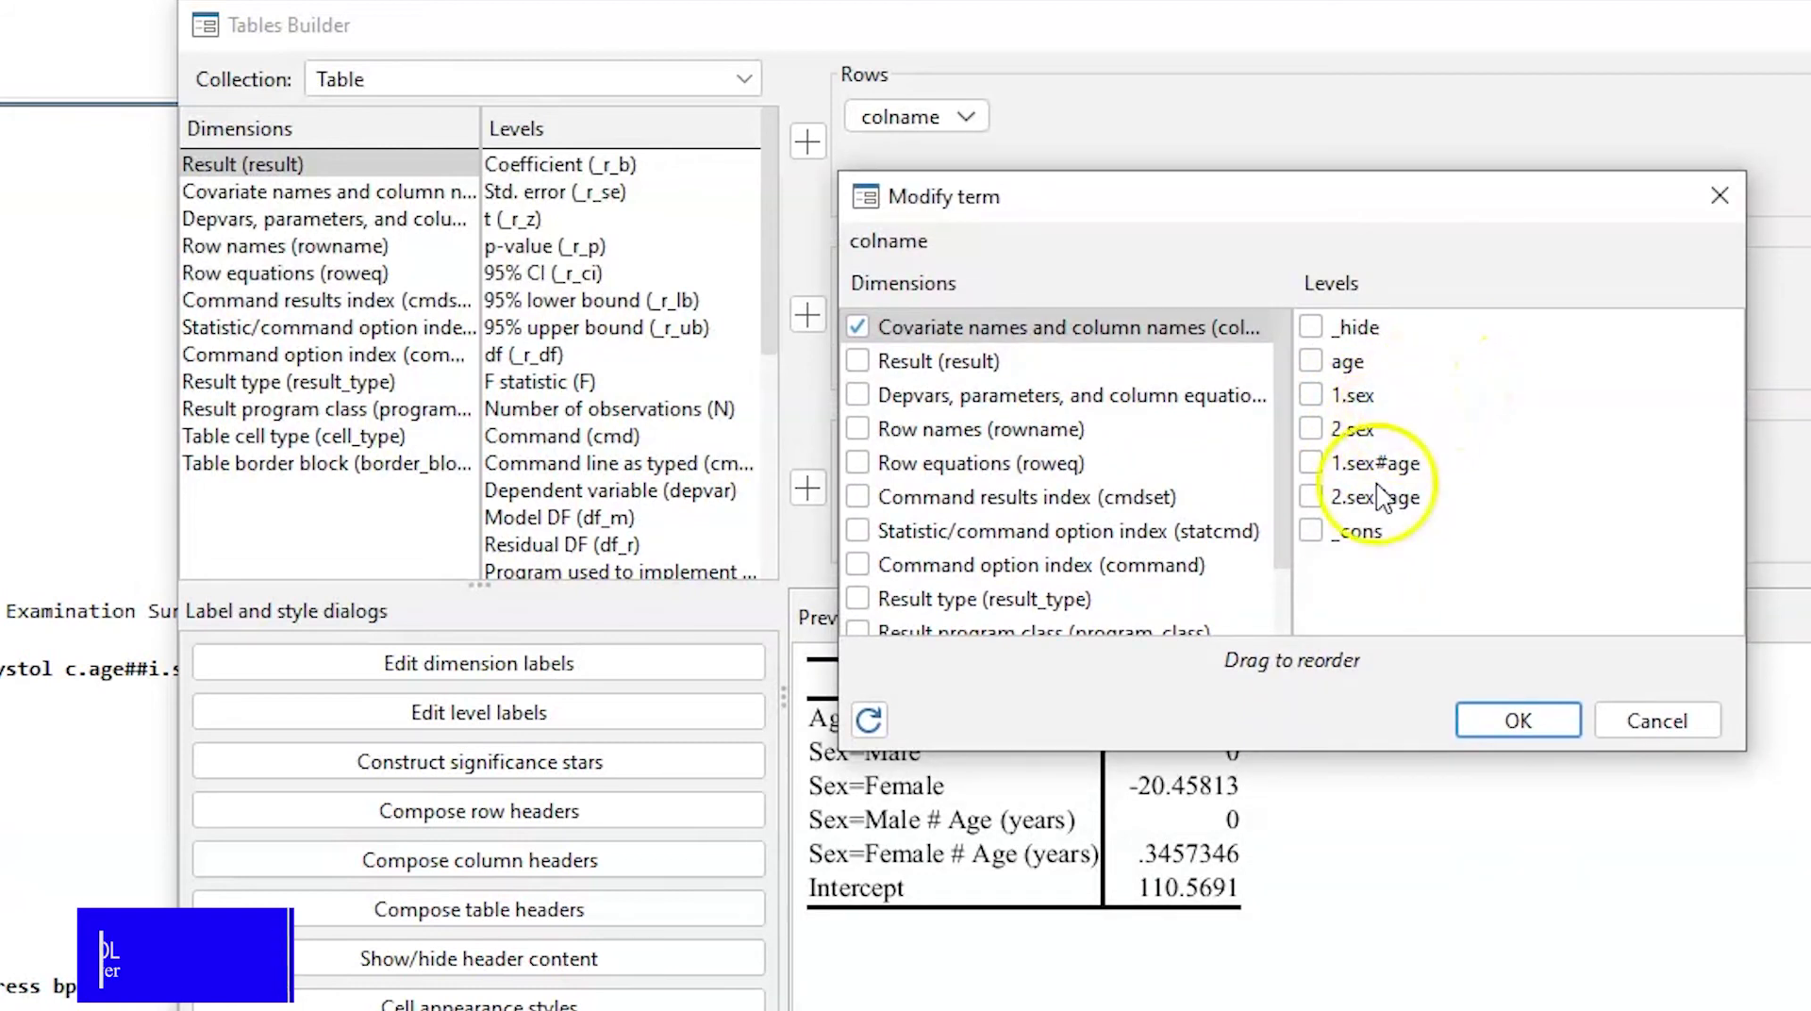
left_click_drag(1363, 205, 1350, 93)
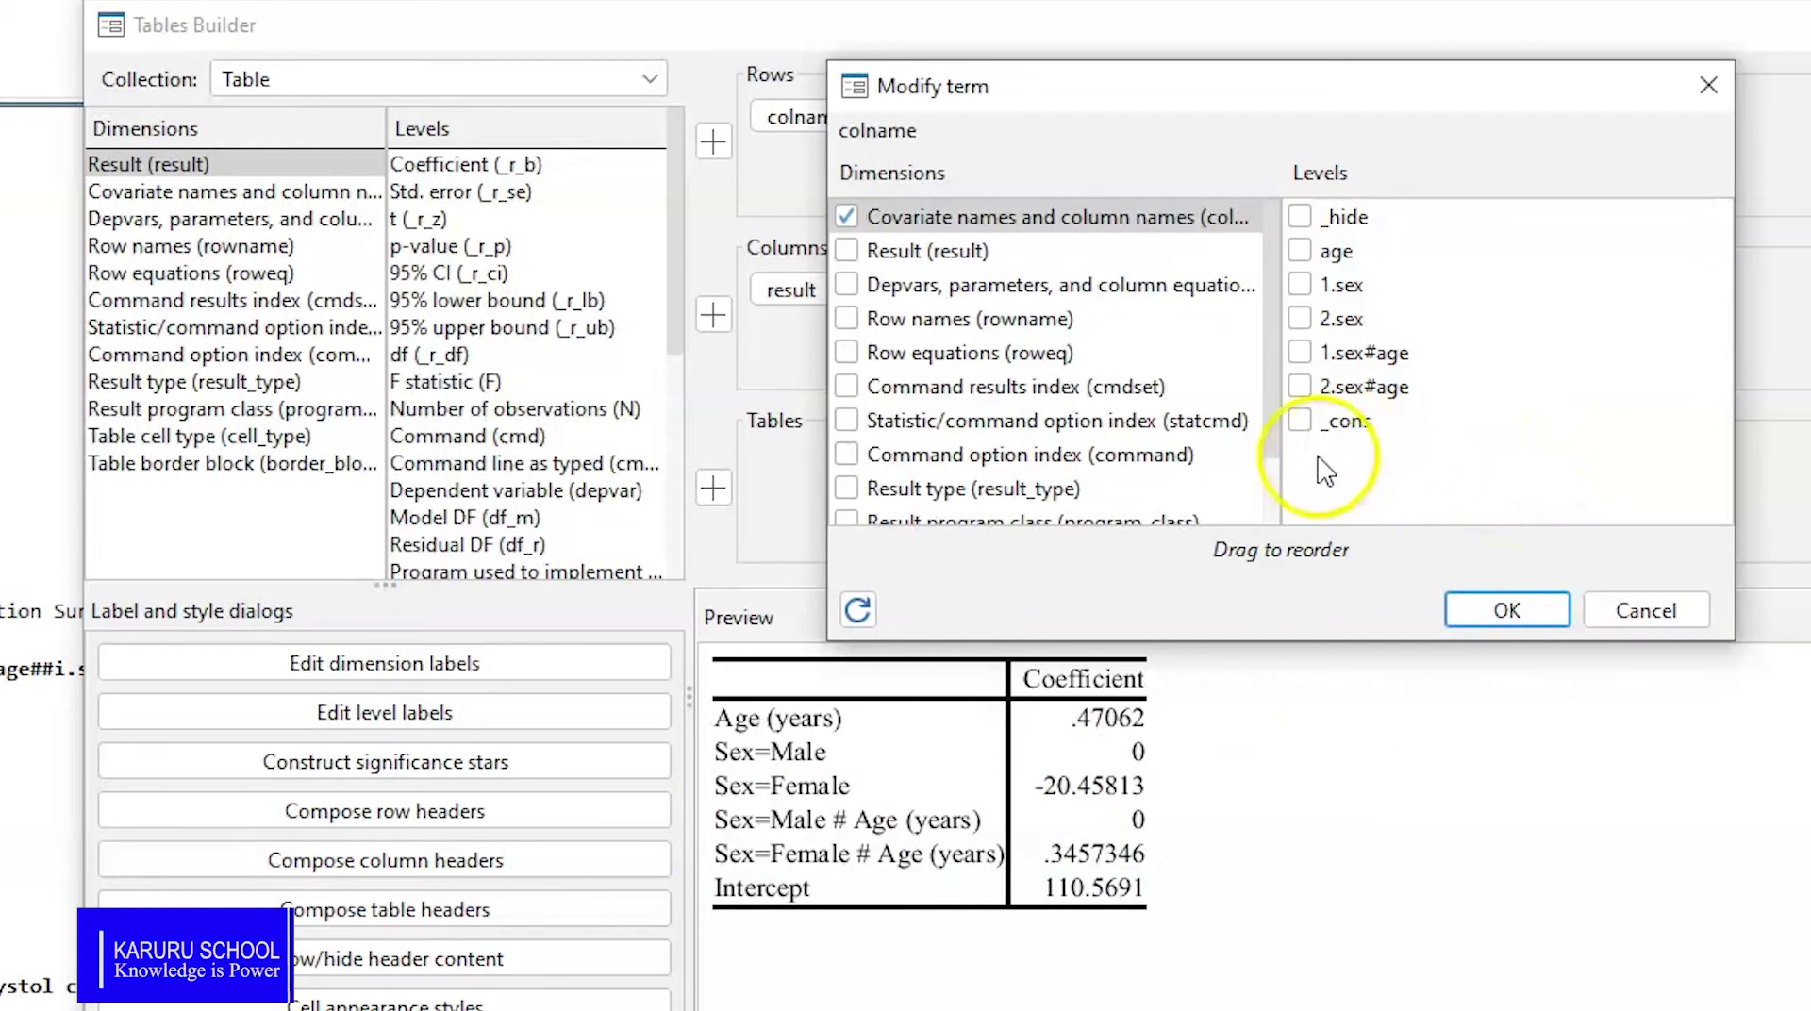
left_click(1300, 421)
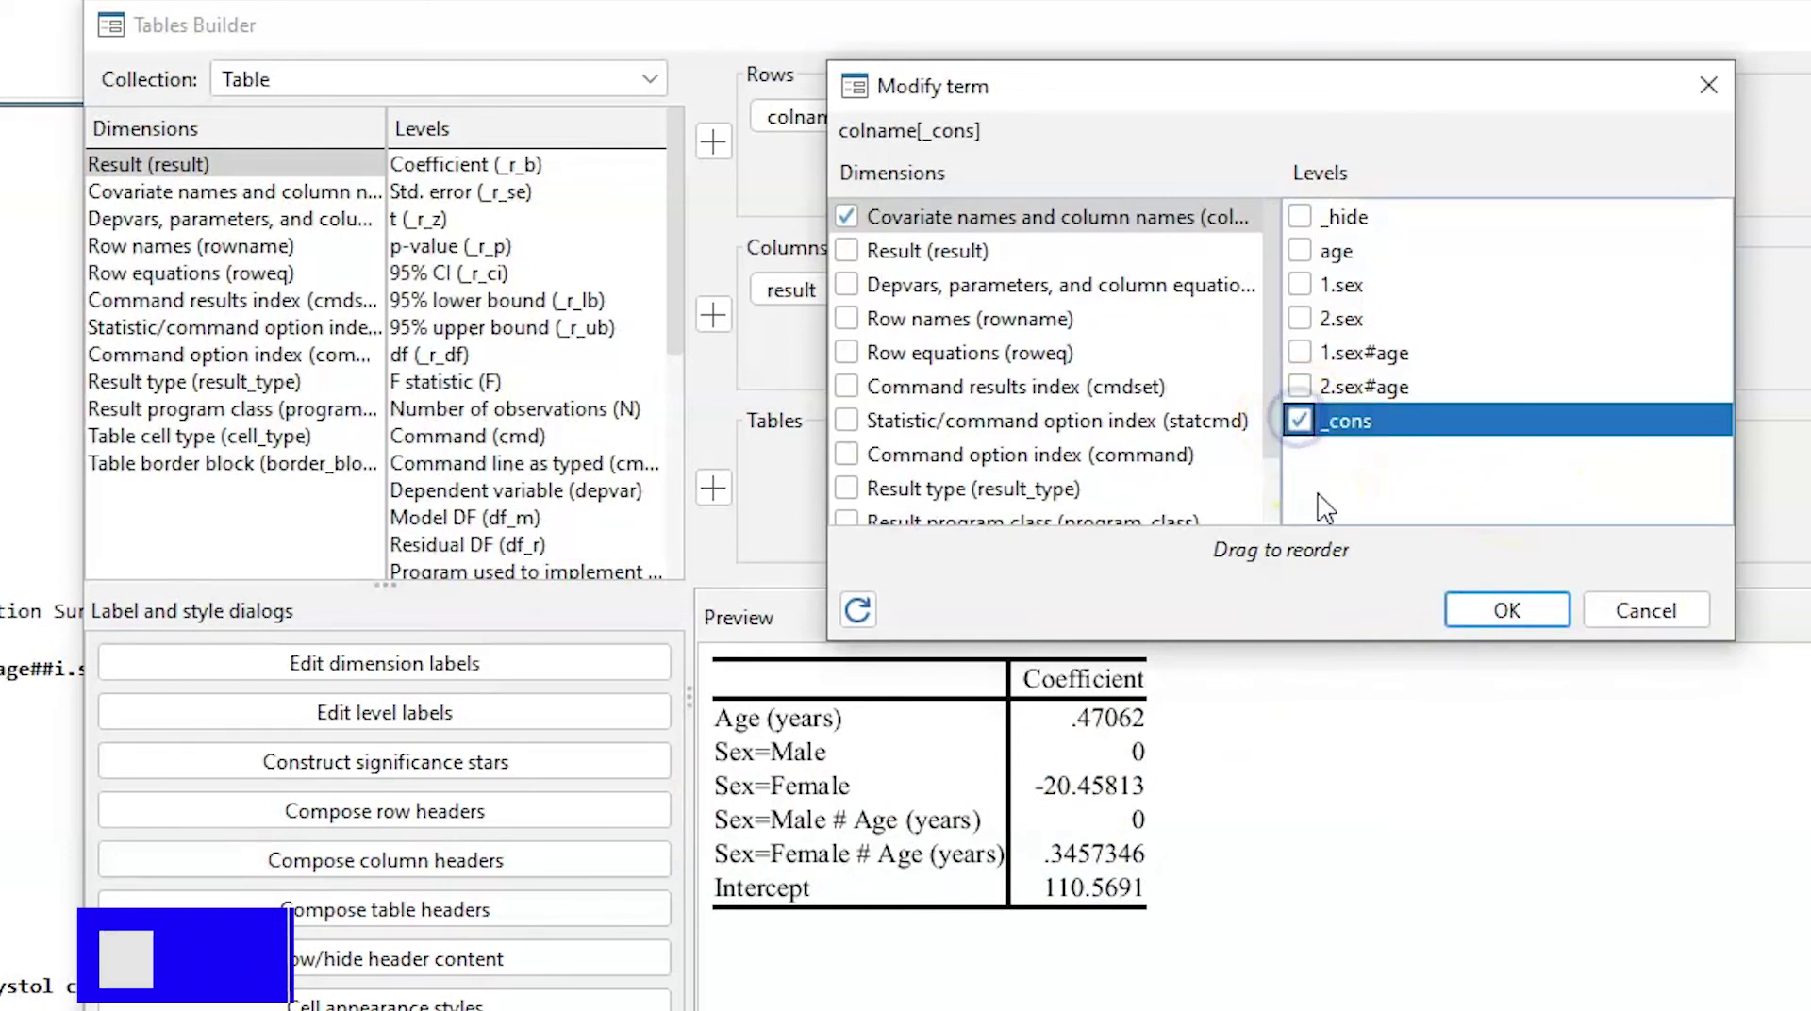
left_click(1300, 388)
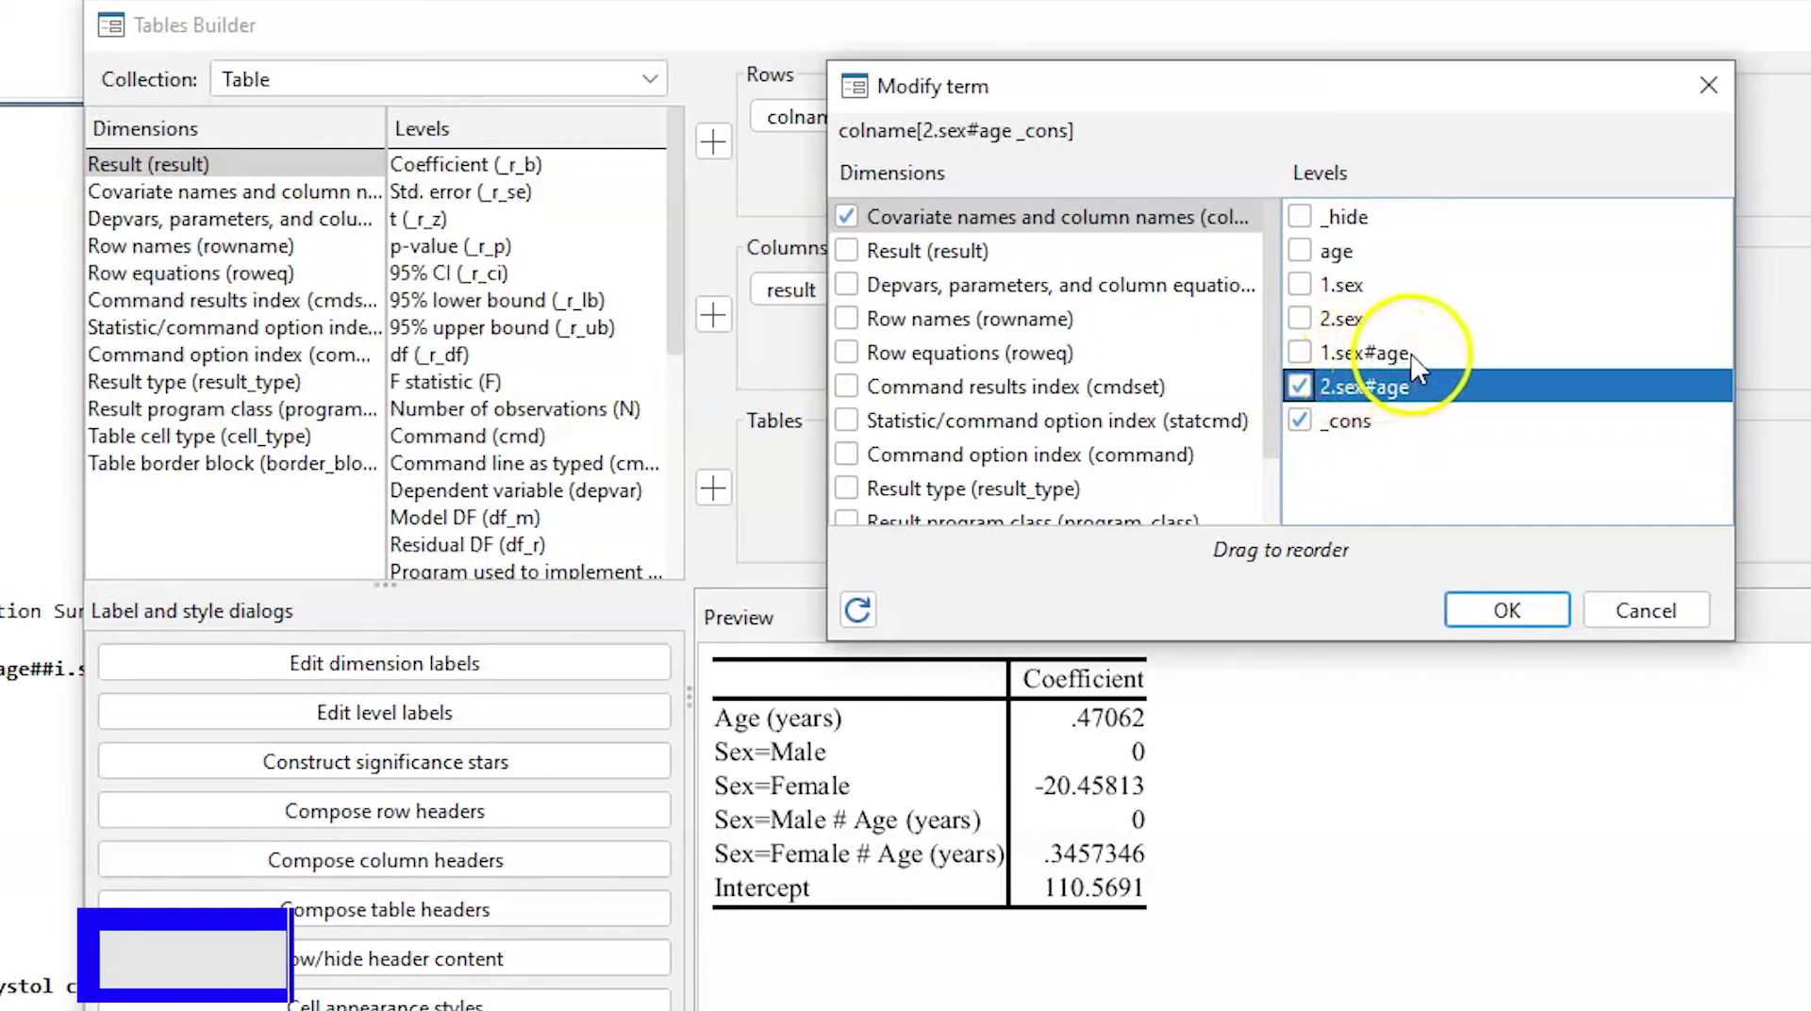
left_click(1300, 321)
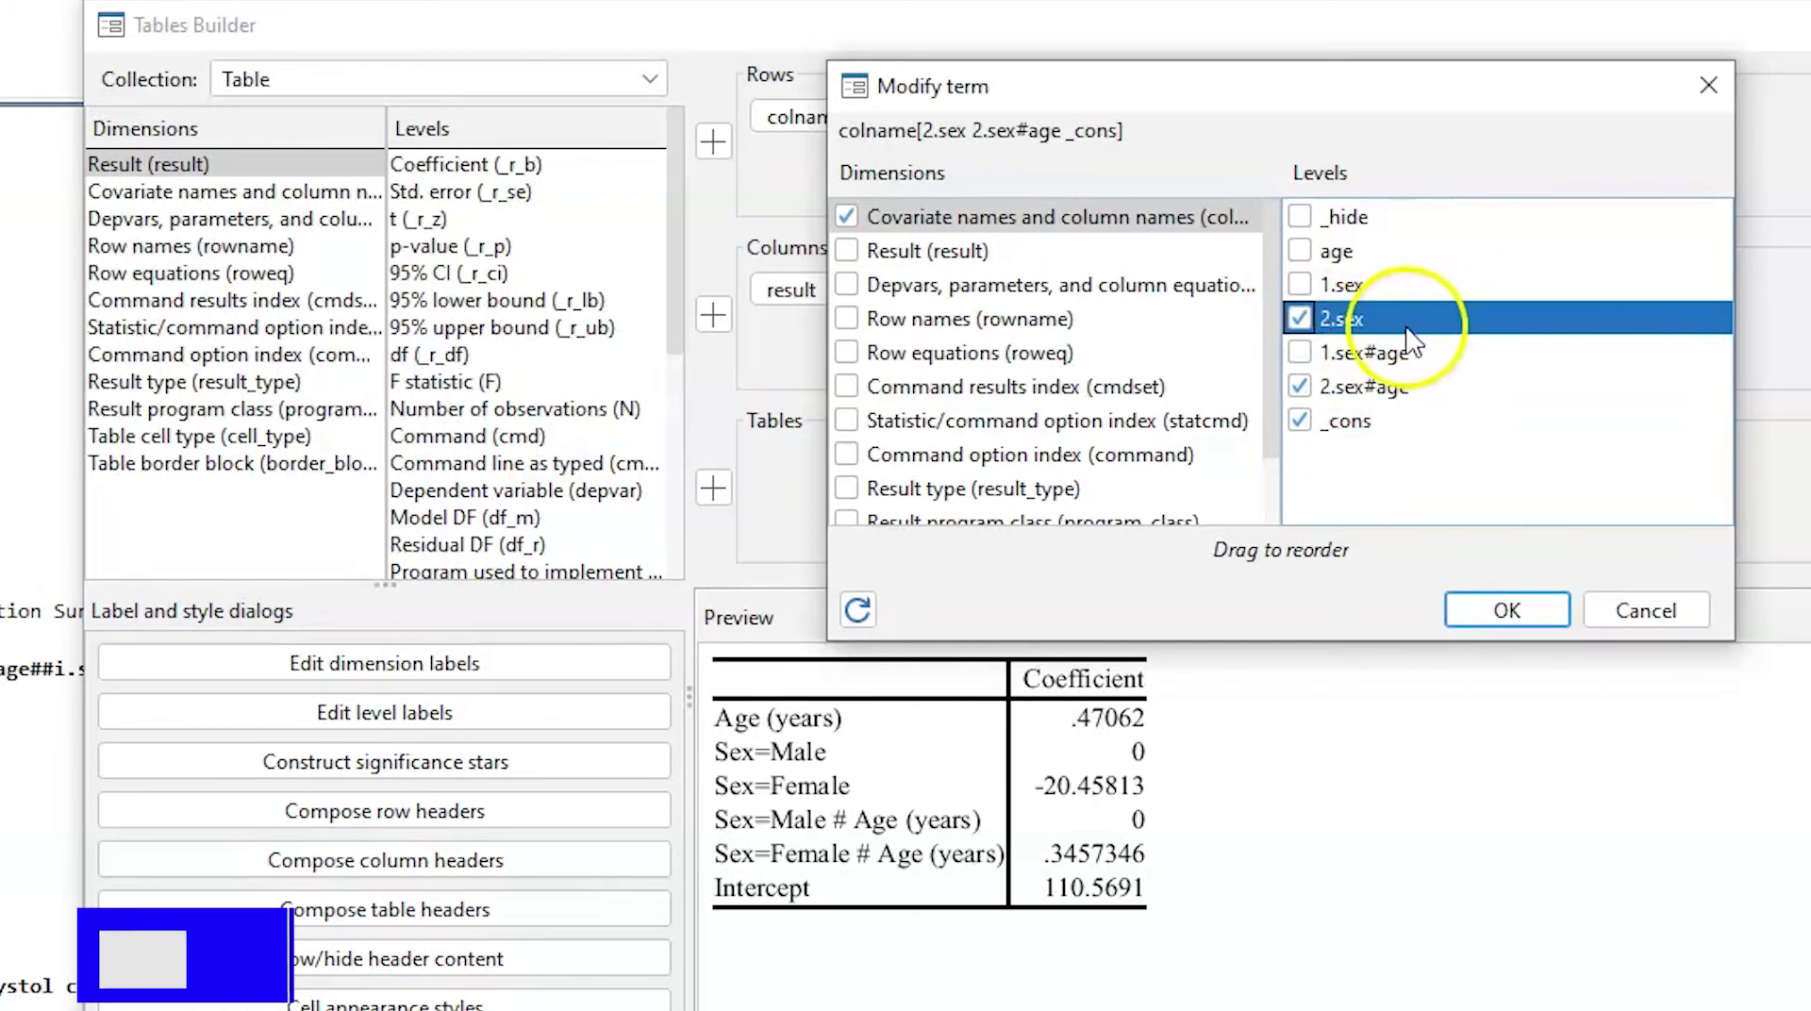
left_click(1301, 253)
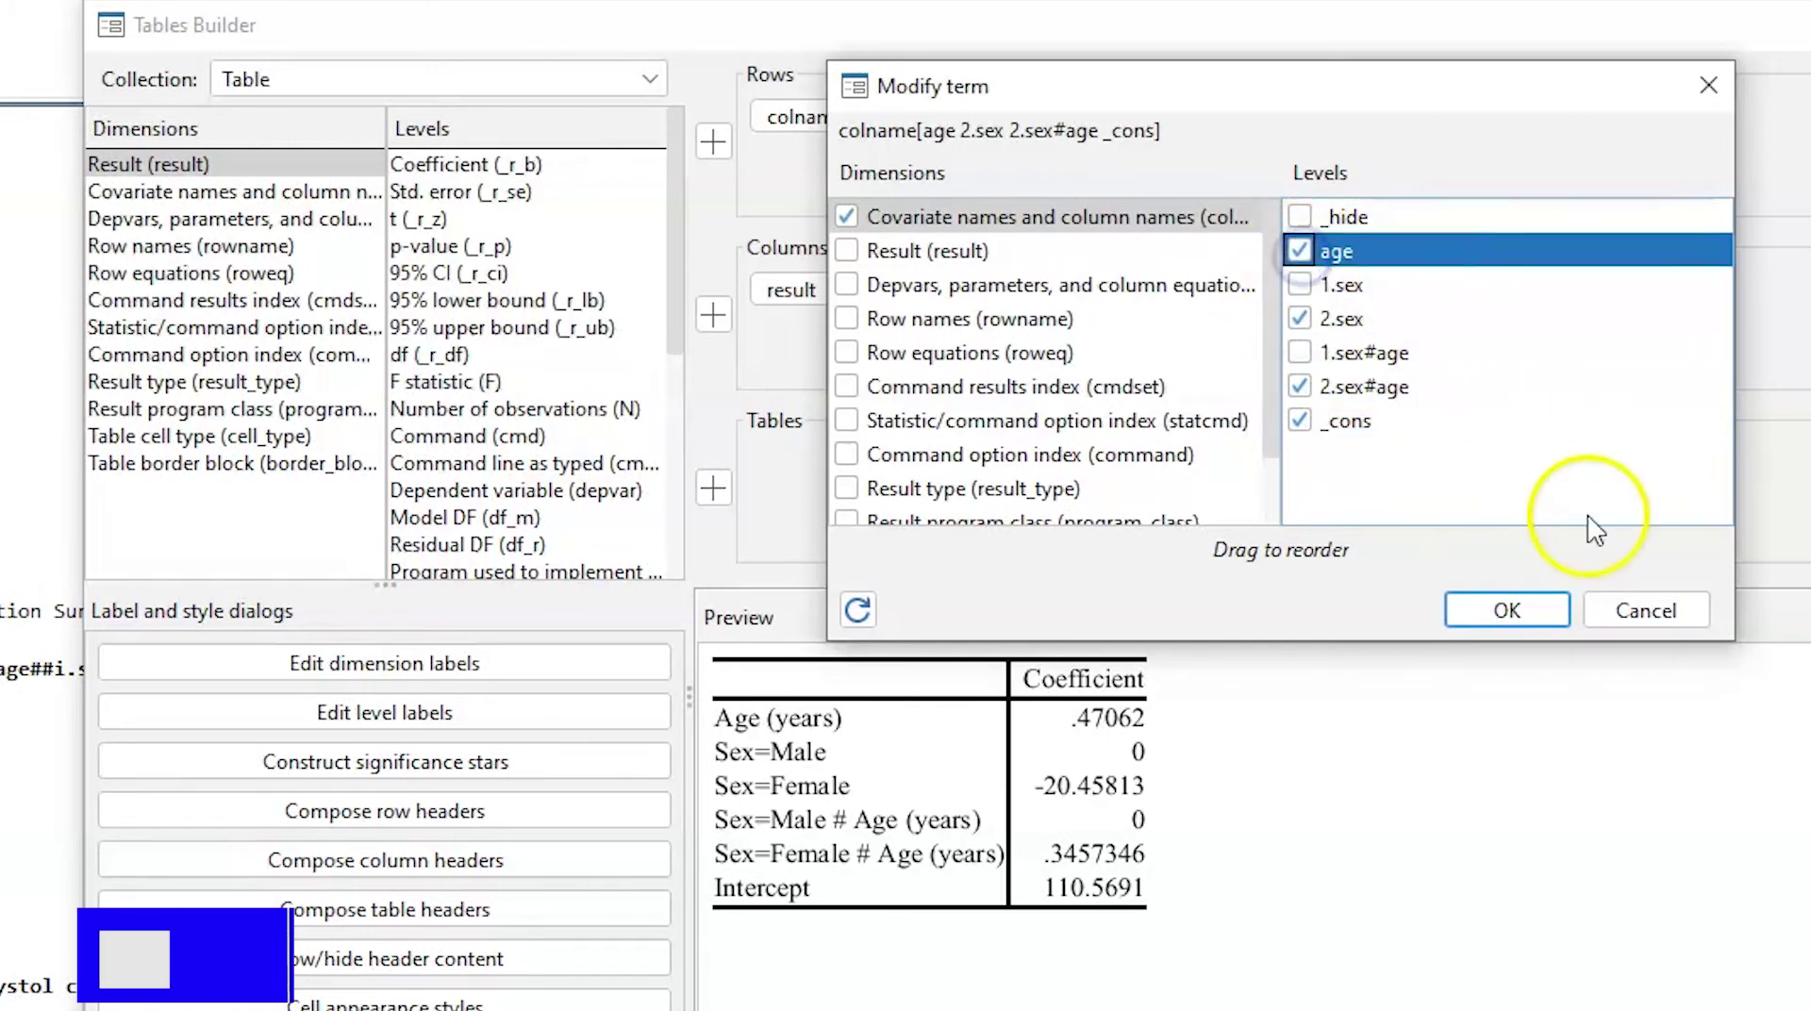
left_click(1523, 613)
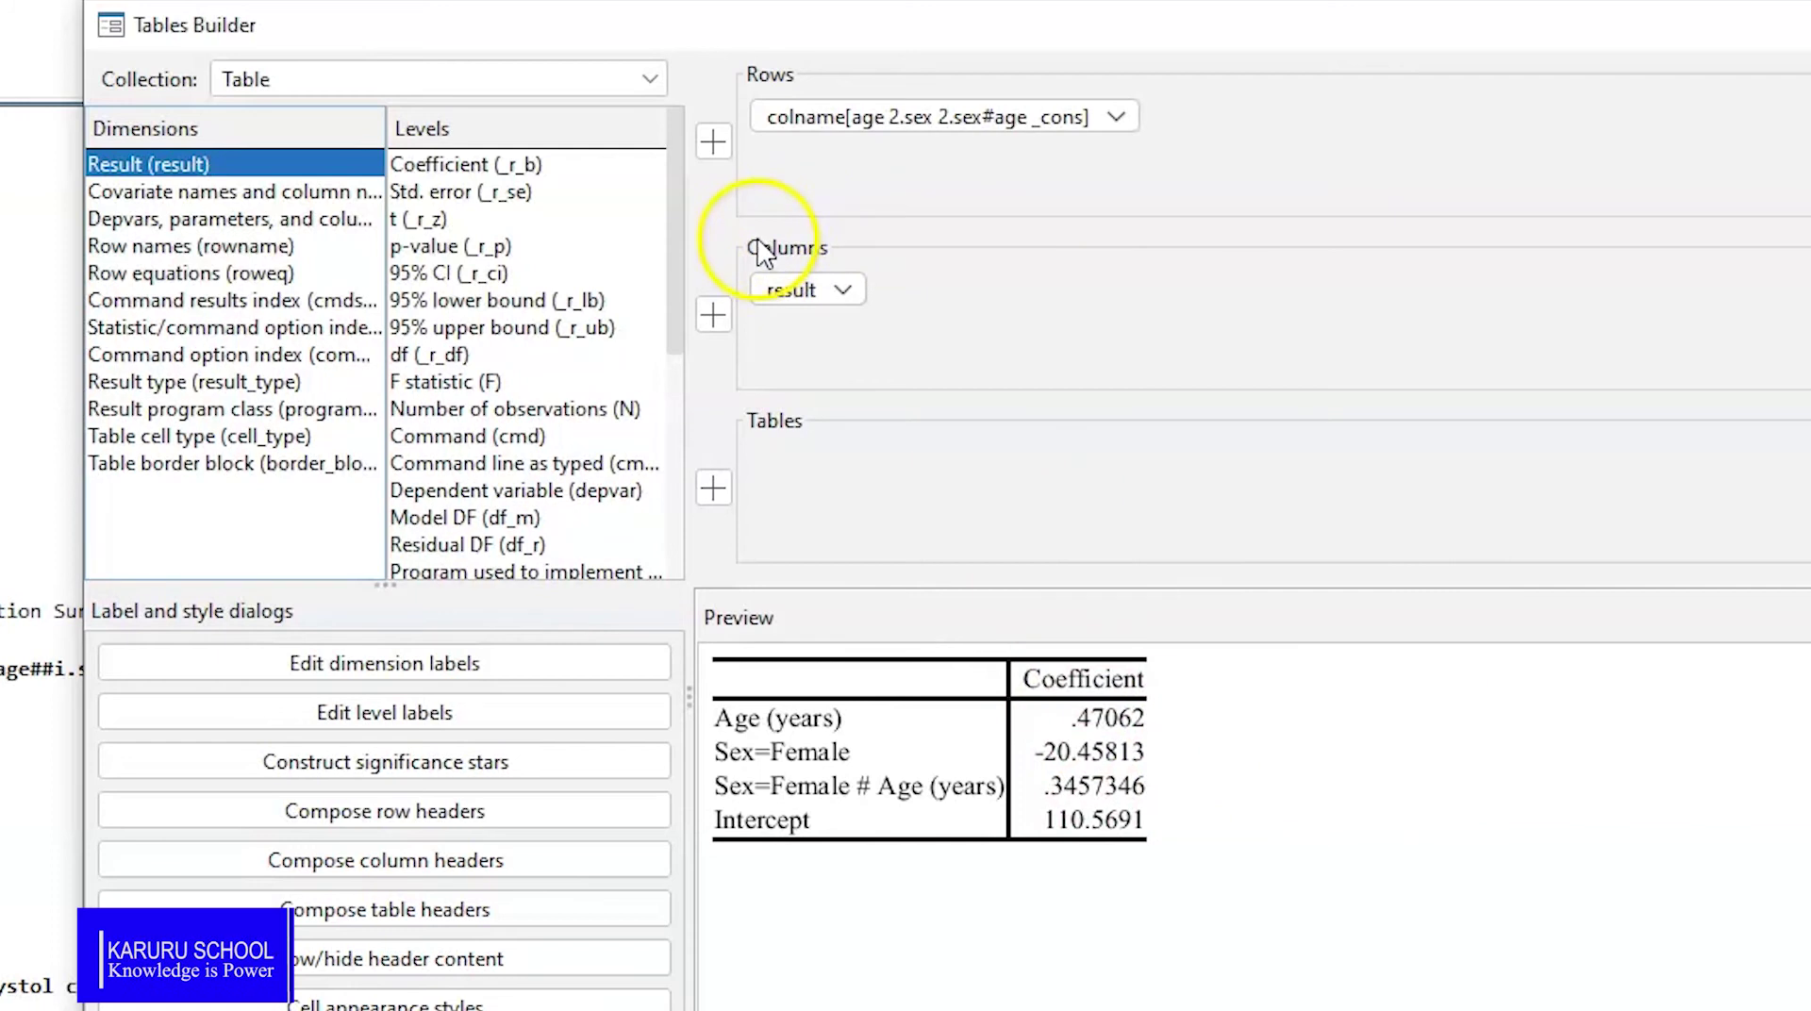
- Show Coefficient, Std. error, t, p-value and 95% CI as the result columns
left_click(844, 289)
left_click(826, 335)
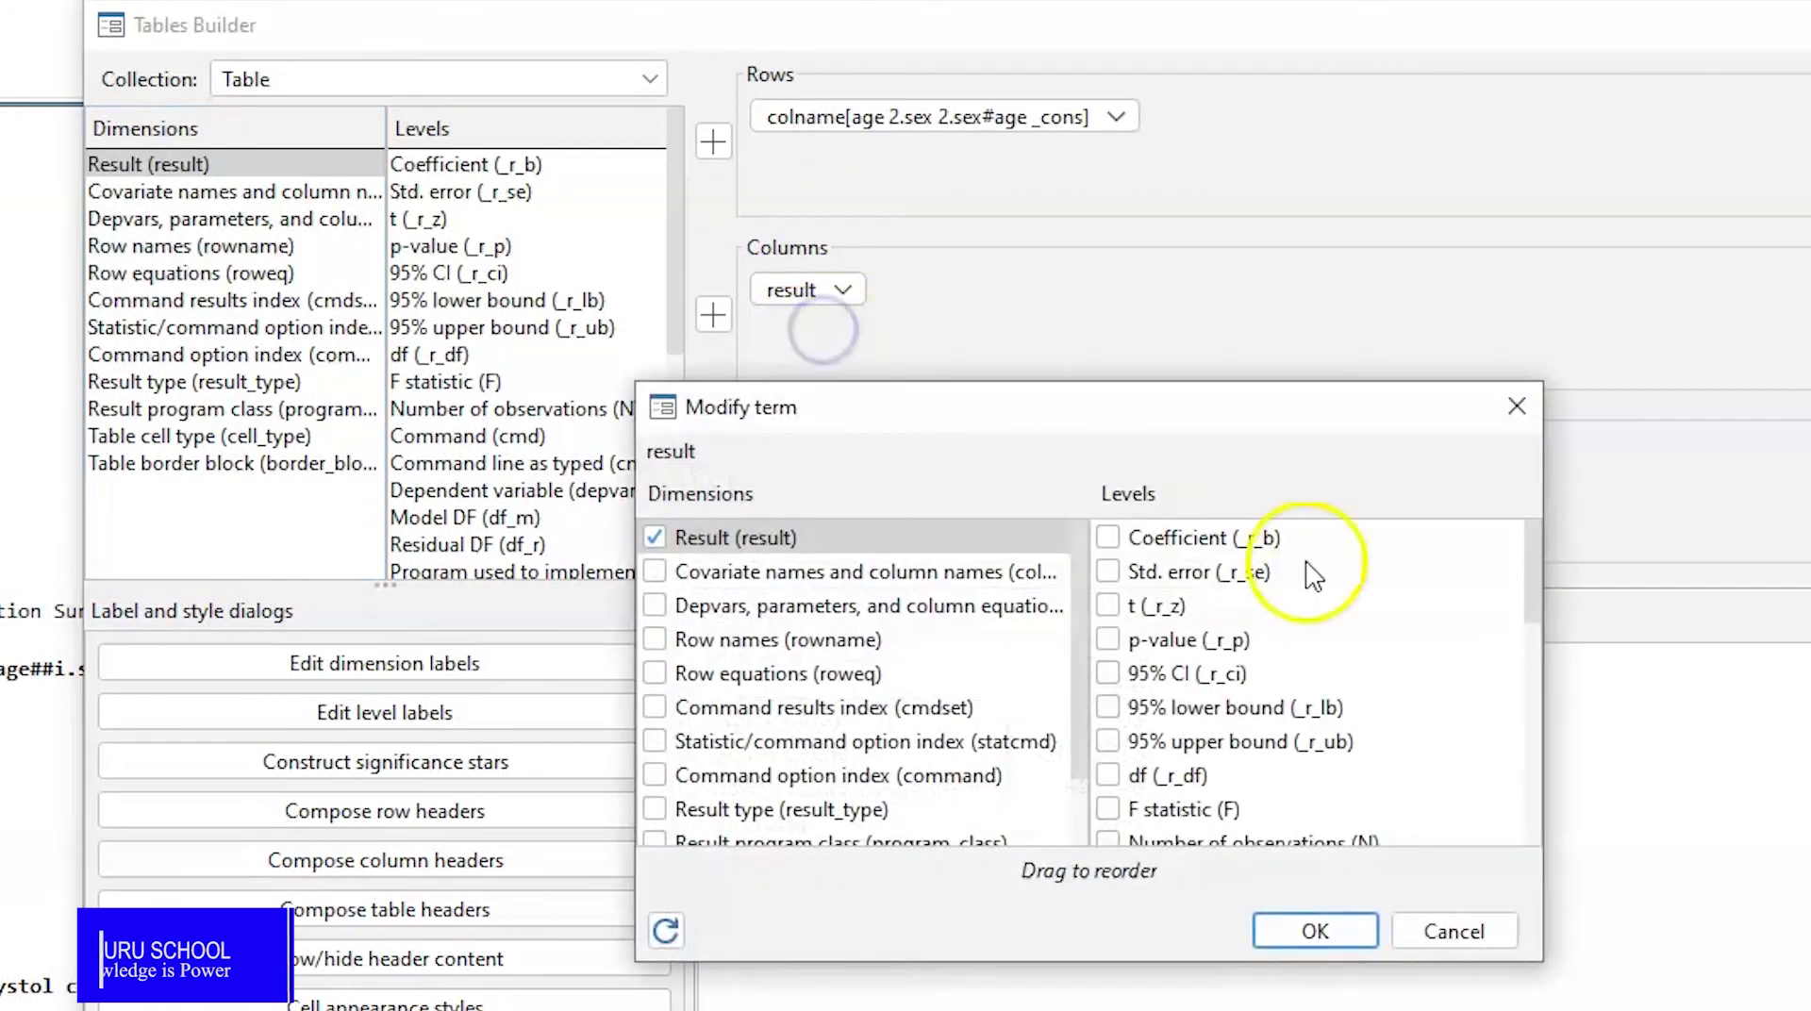
left_click_drag(1092, 404, 1562, 184)
left_click_drag(1373, 156, 1454, 25)
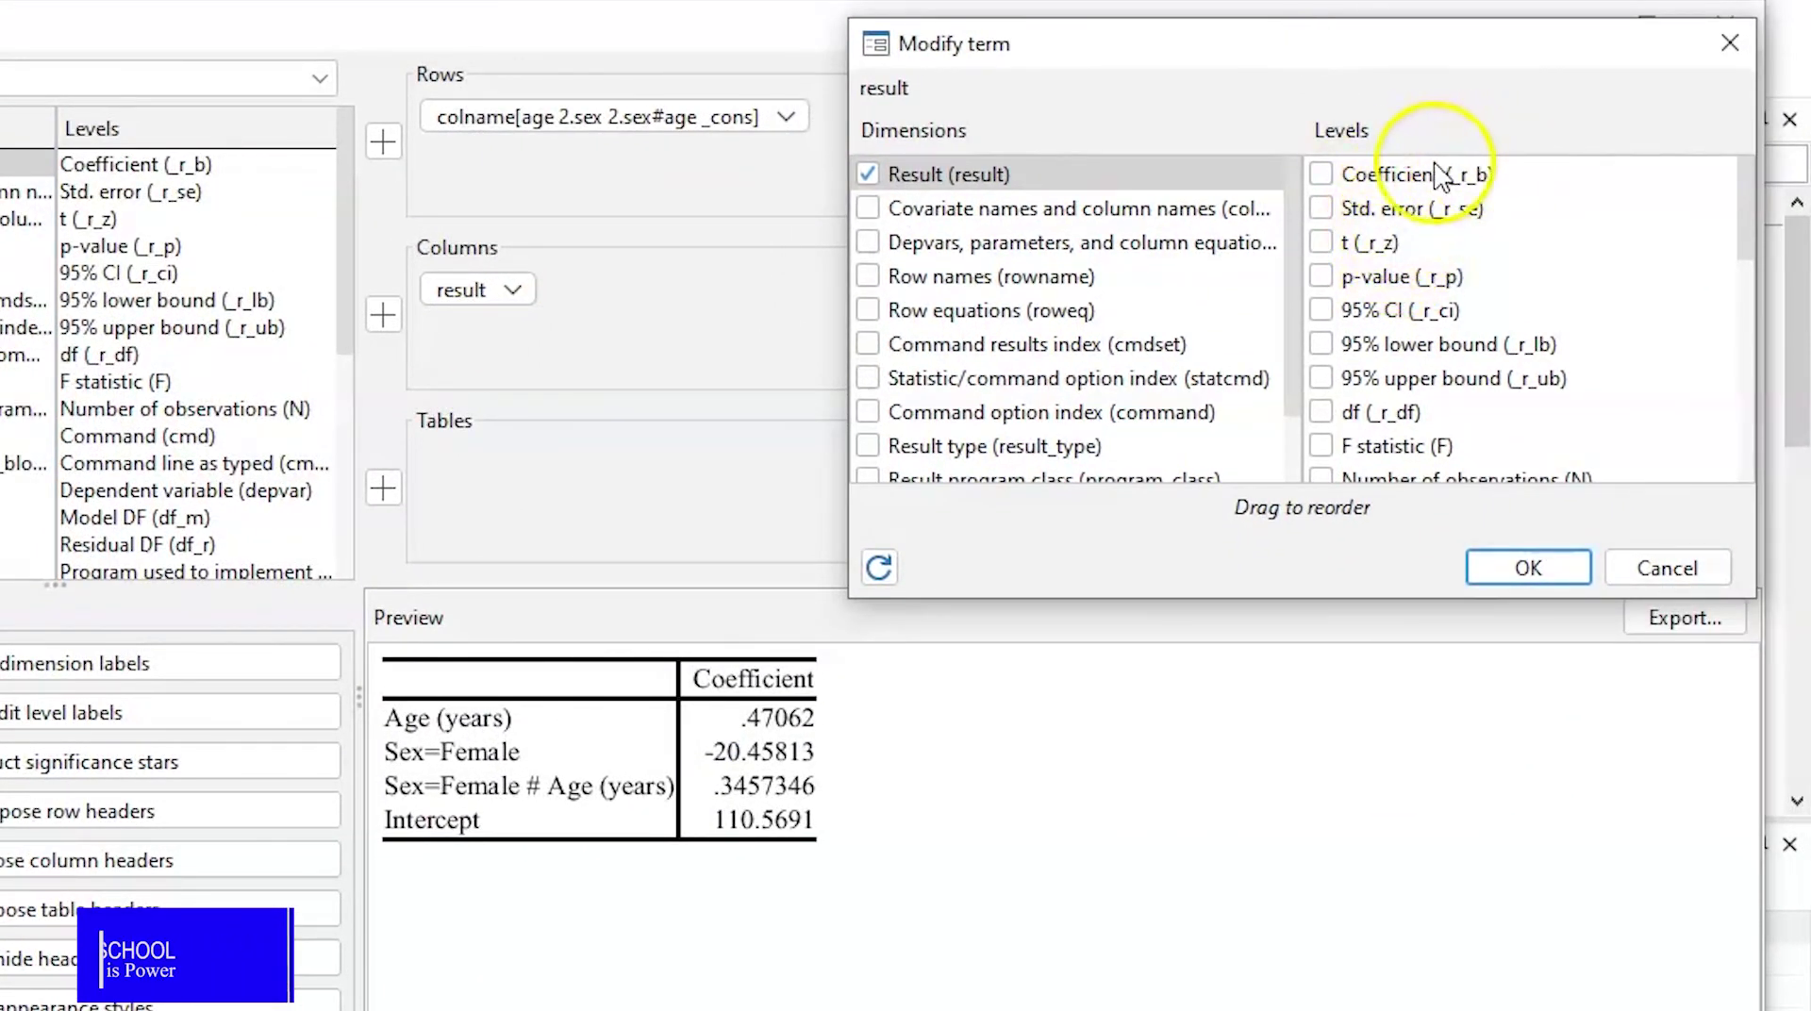
left_click(1324, 174)
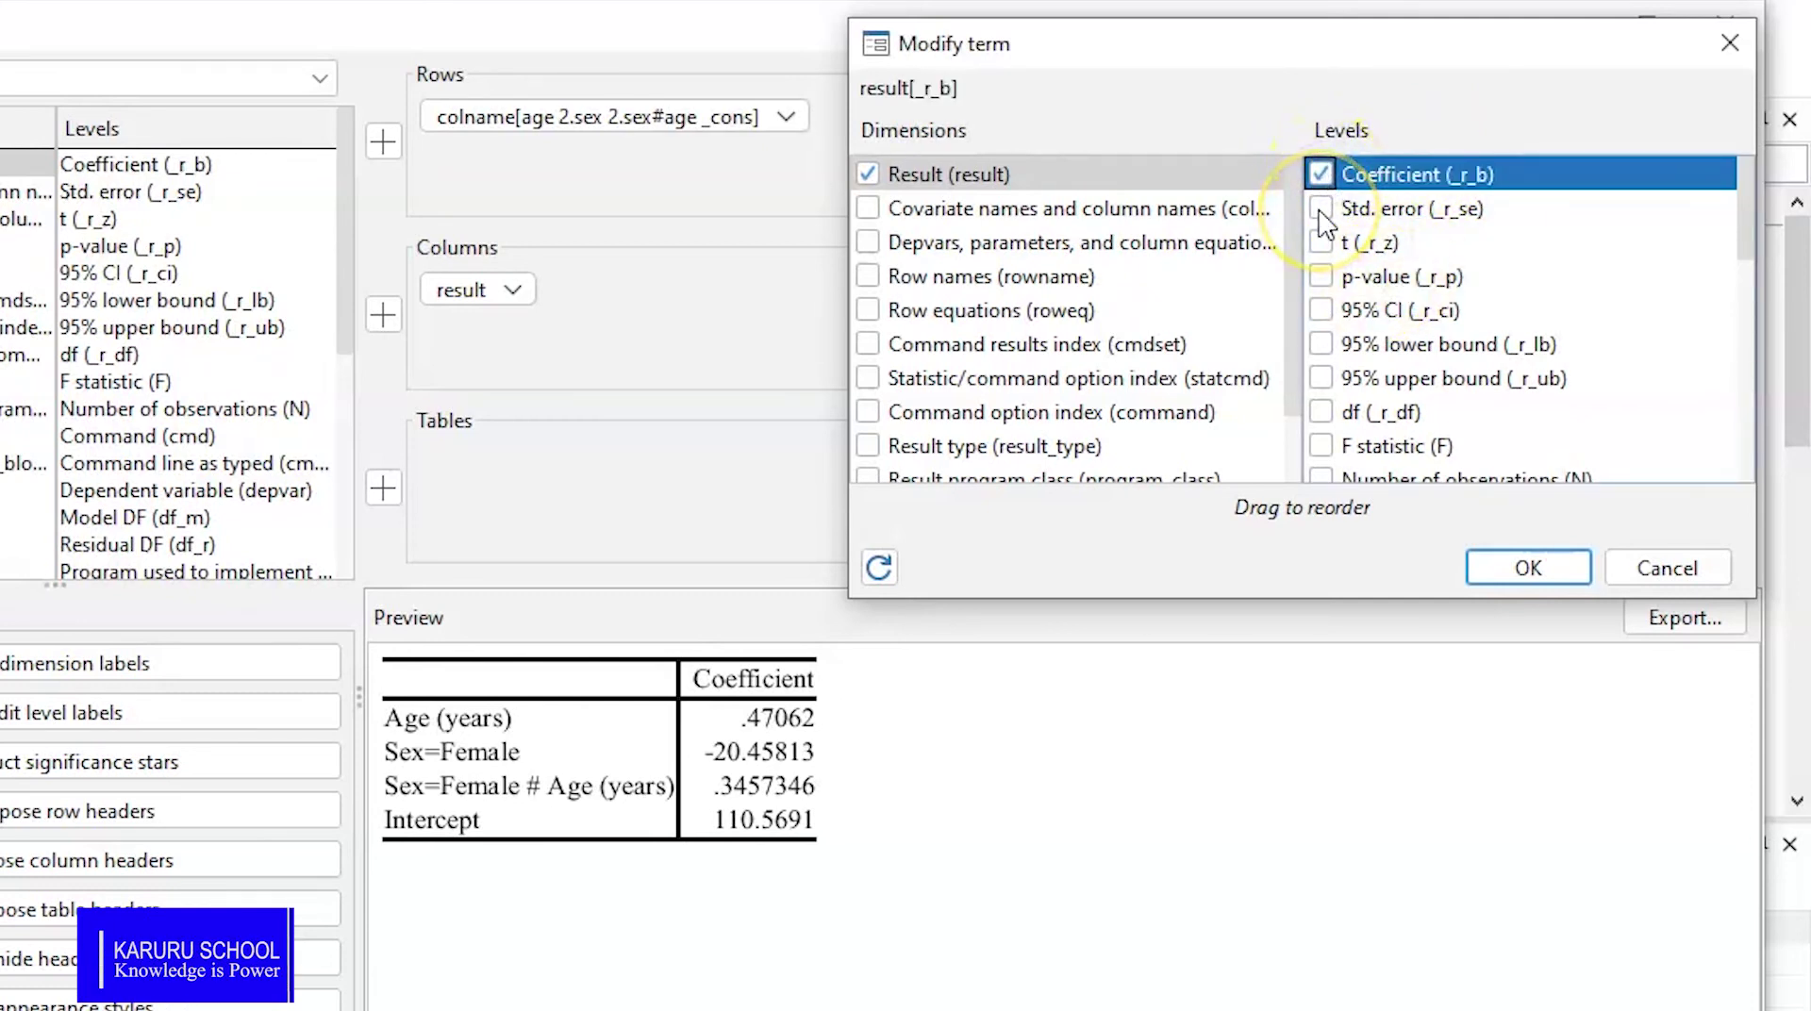
left_click(1321, 209)
left_click(1322, 243)
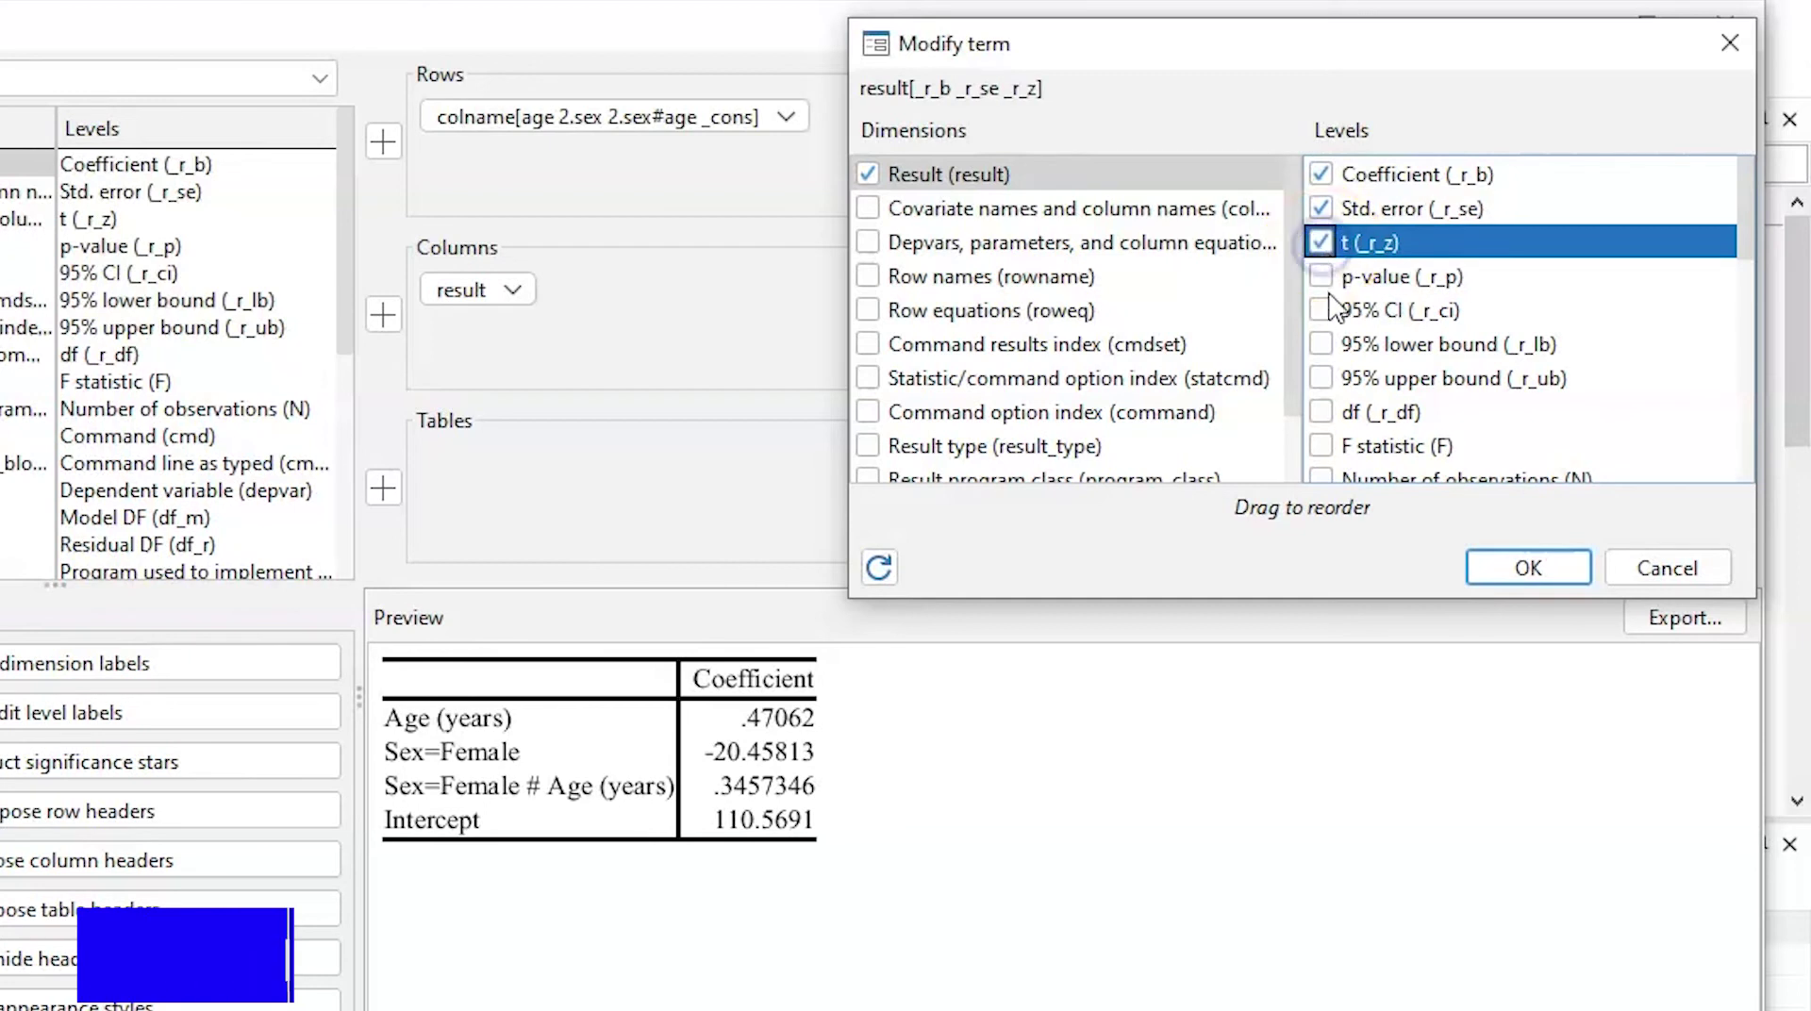
left_click(1321, 278)
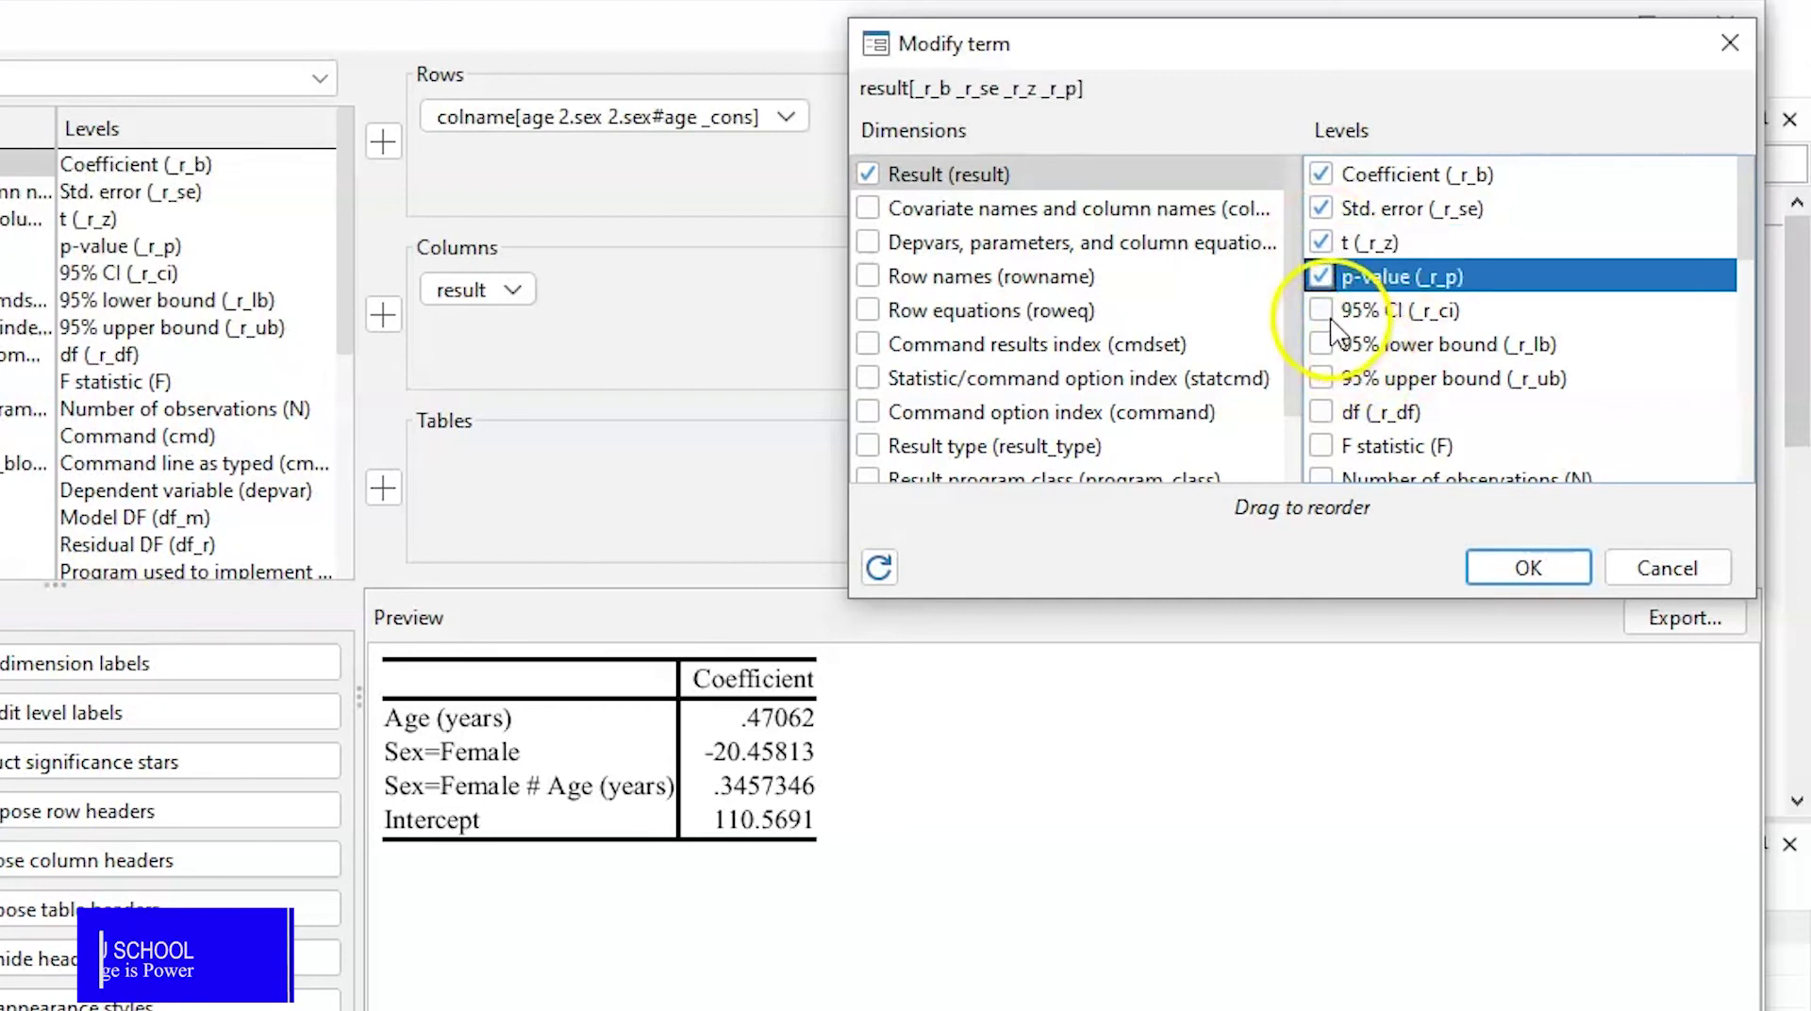
left_click(1323, 311)
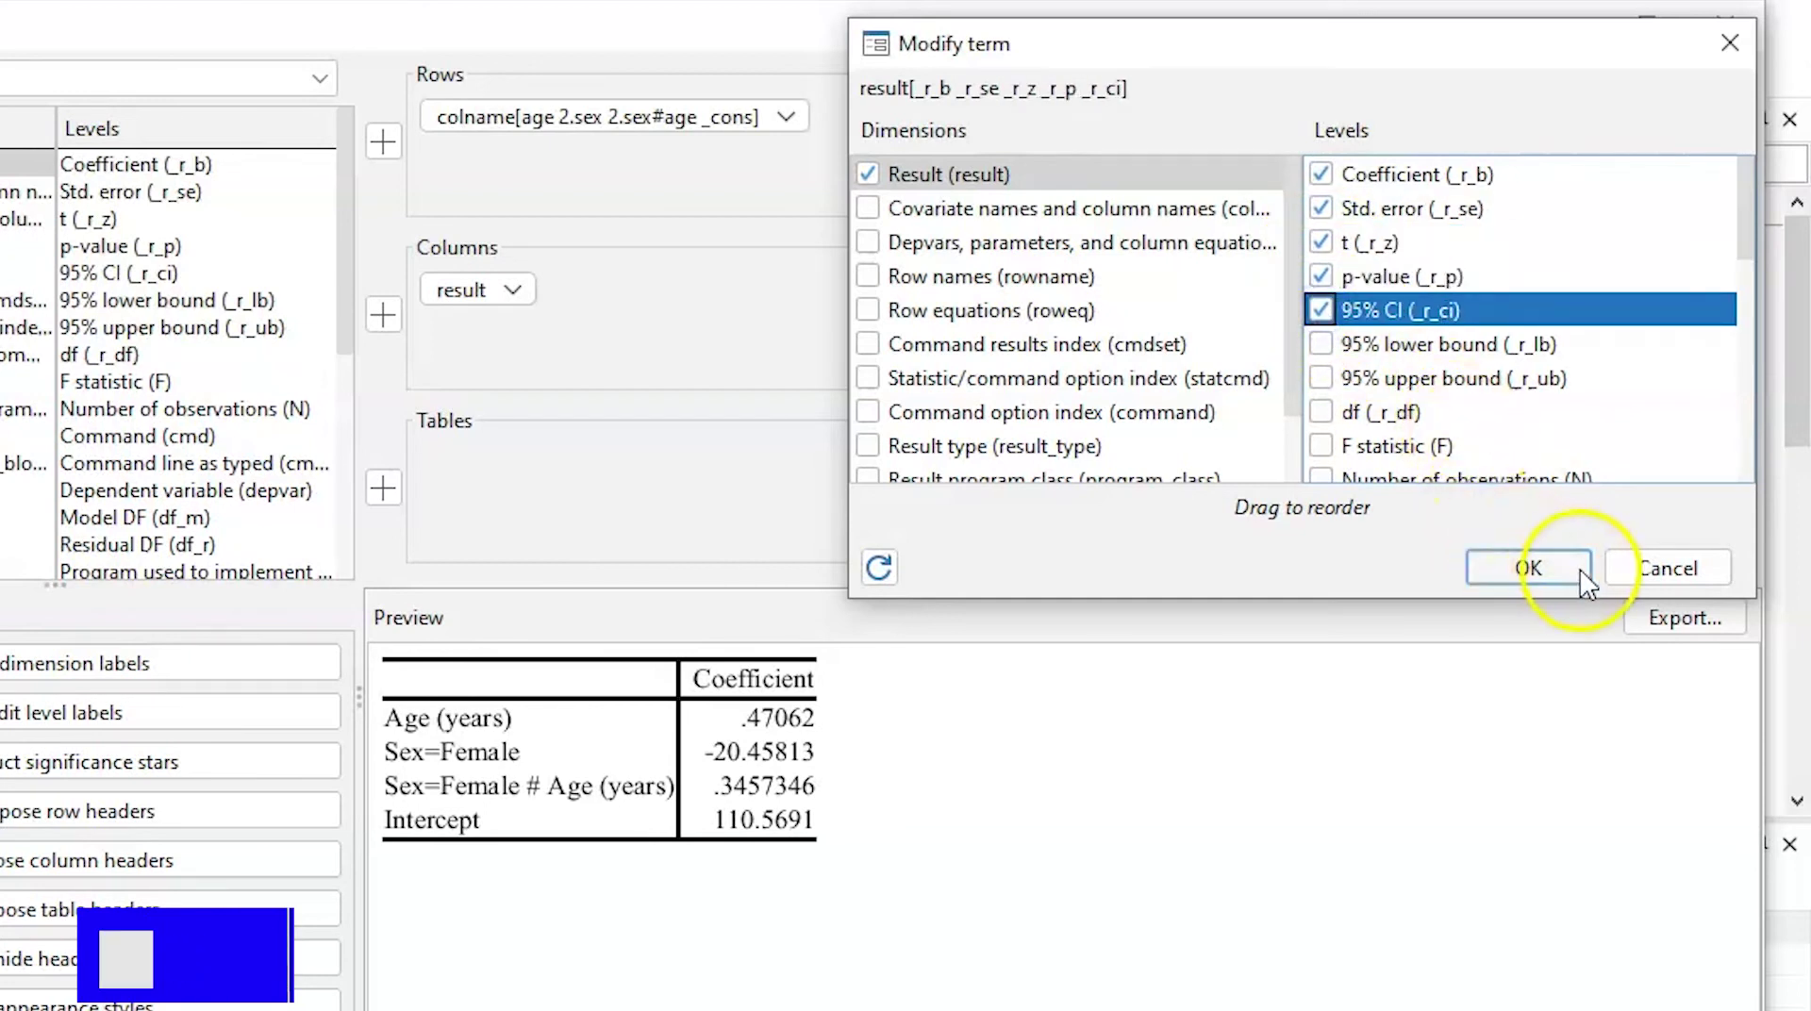
left_click(1529, 570)
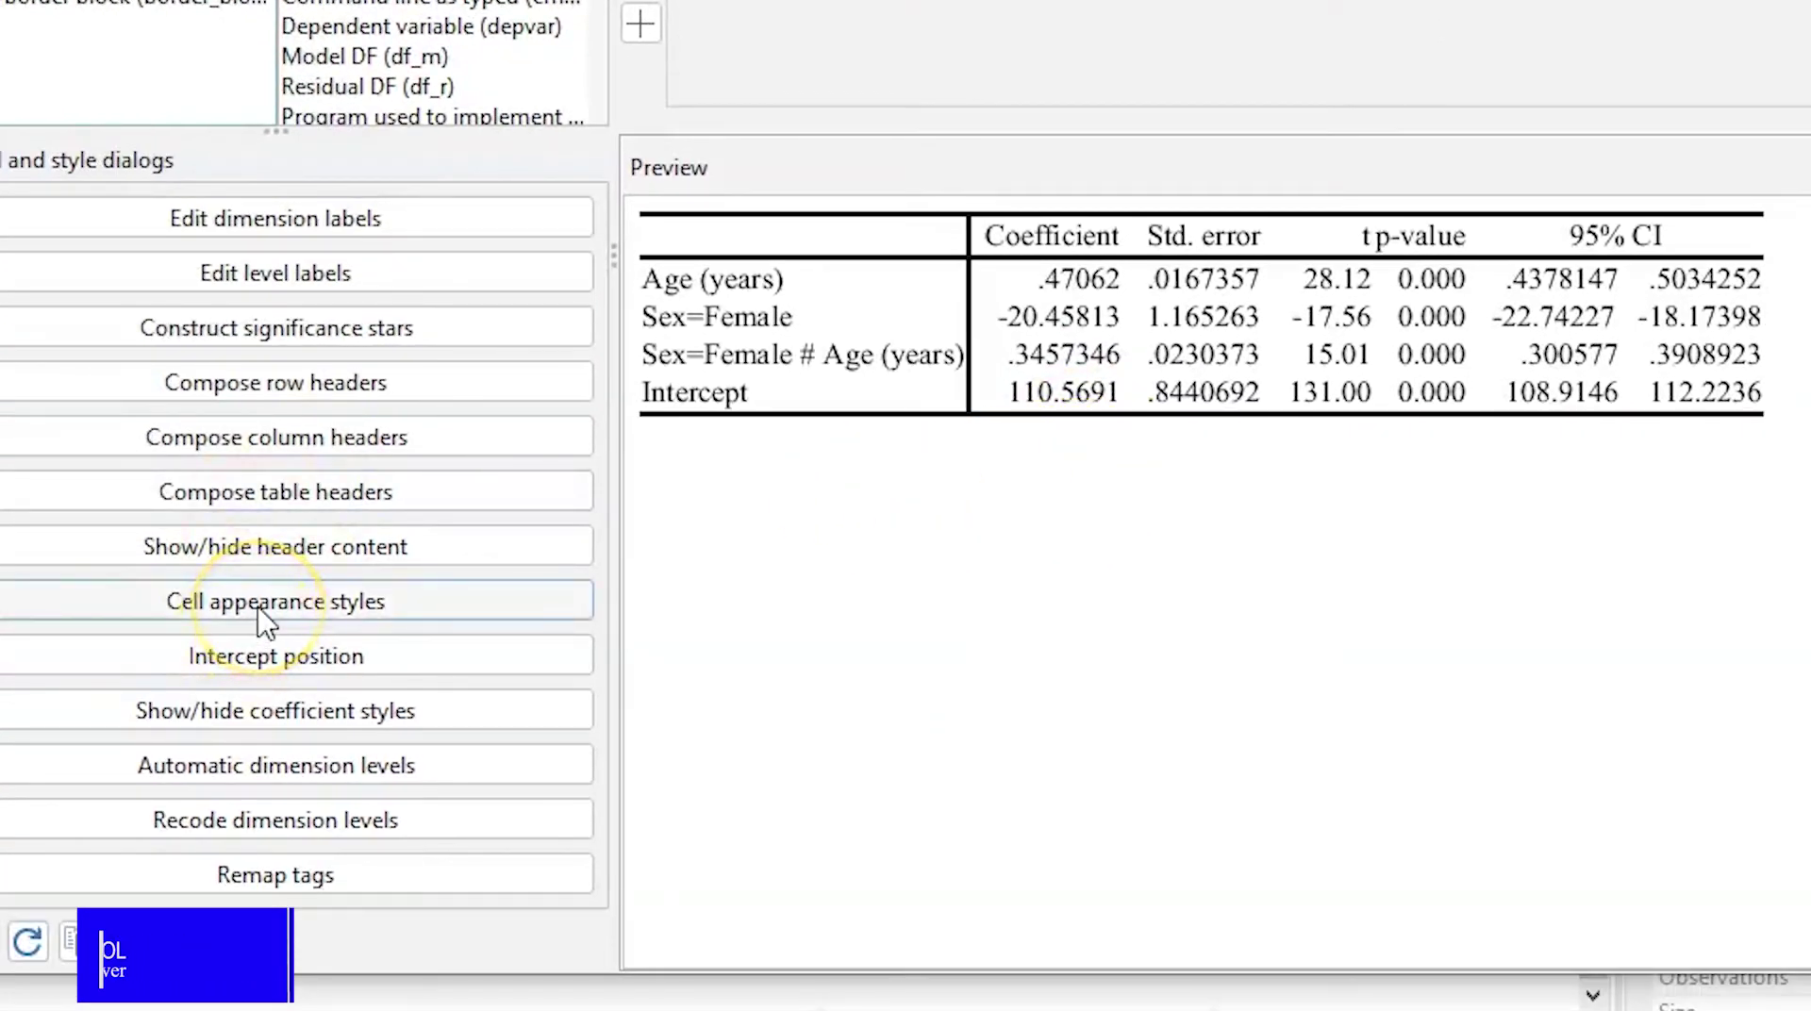
- Open Cell appearance styles with 'Edit styles for specified tags' selected
left_click(257, 605)
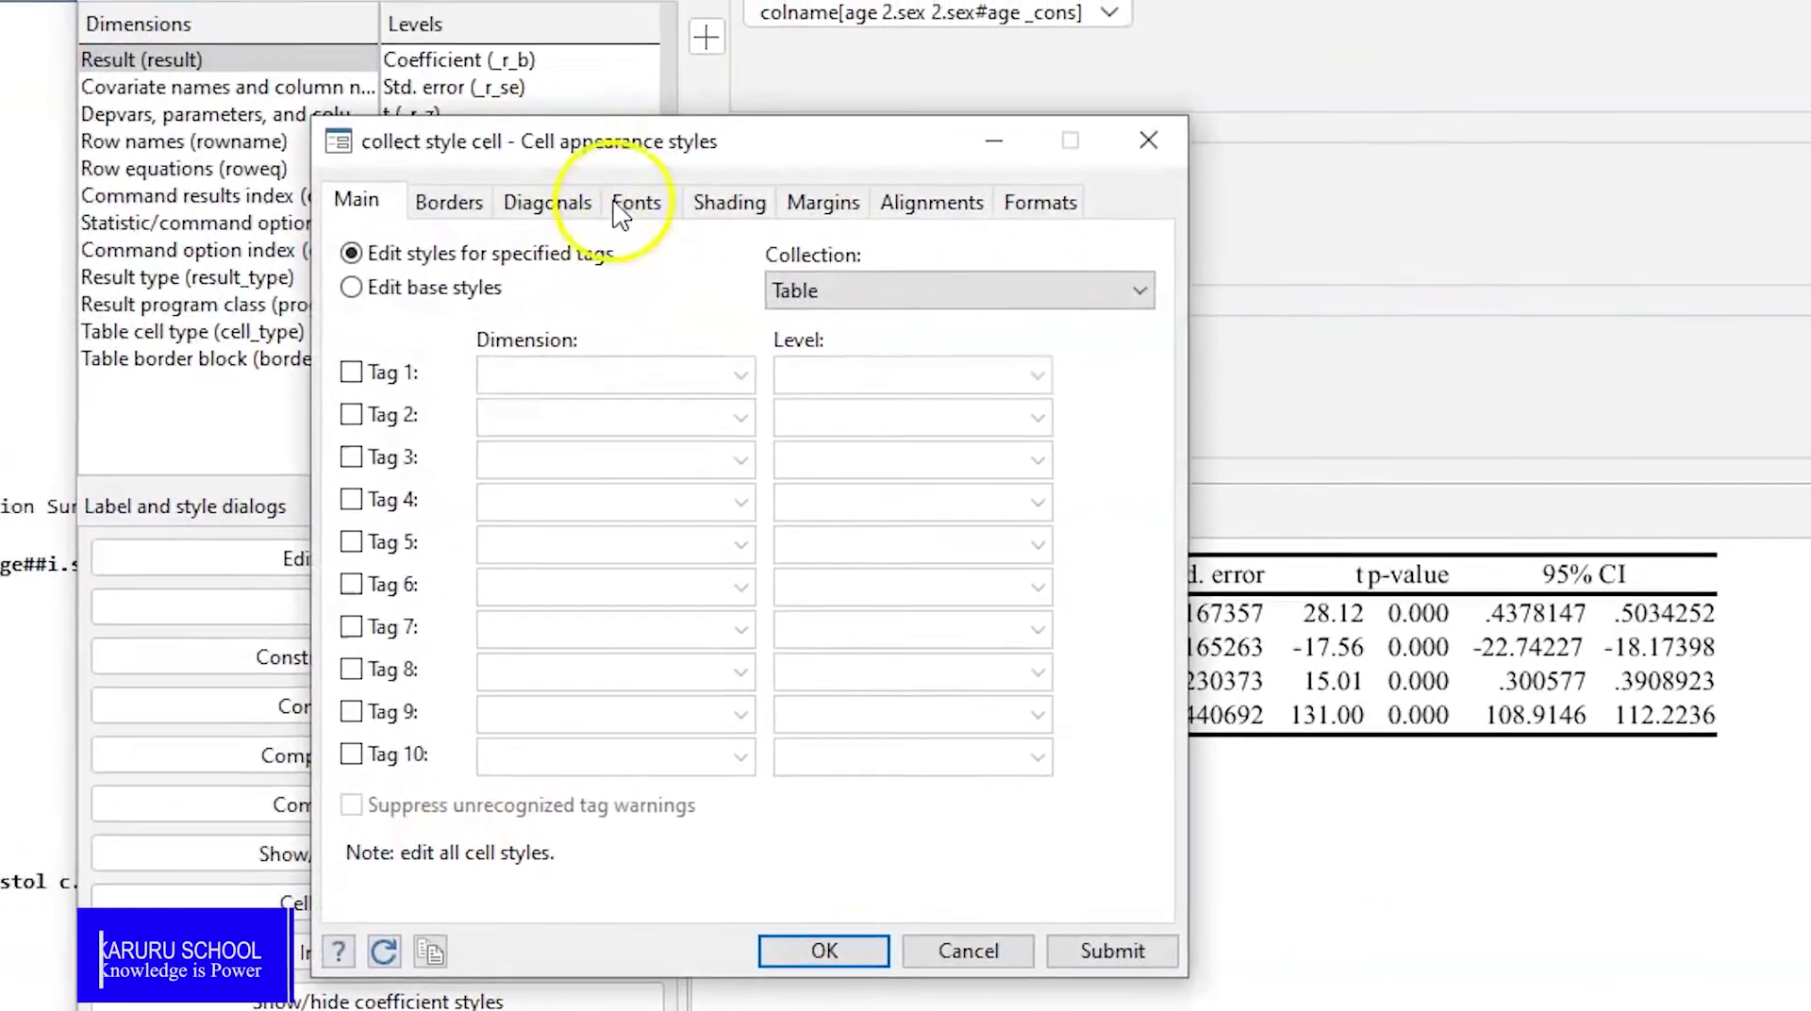
left_click_drag(707, 147, 1272, 135)
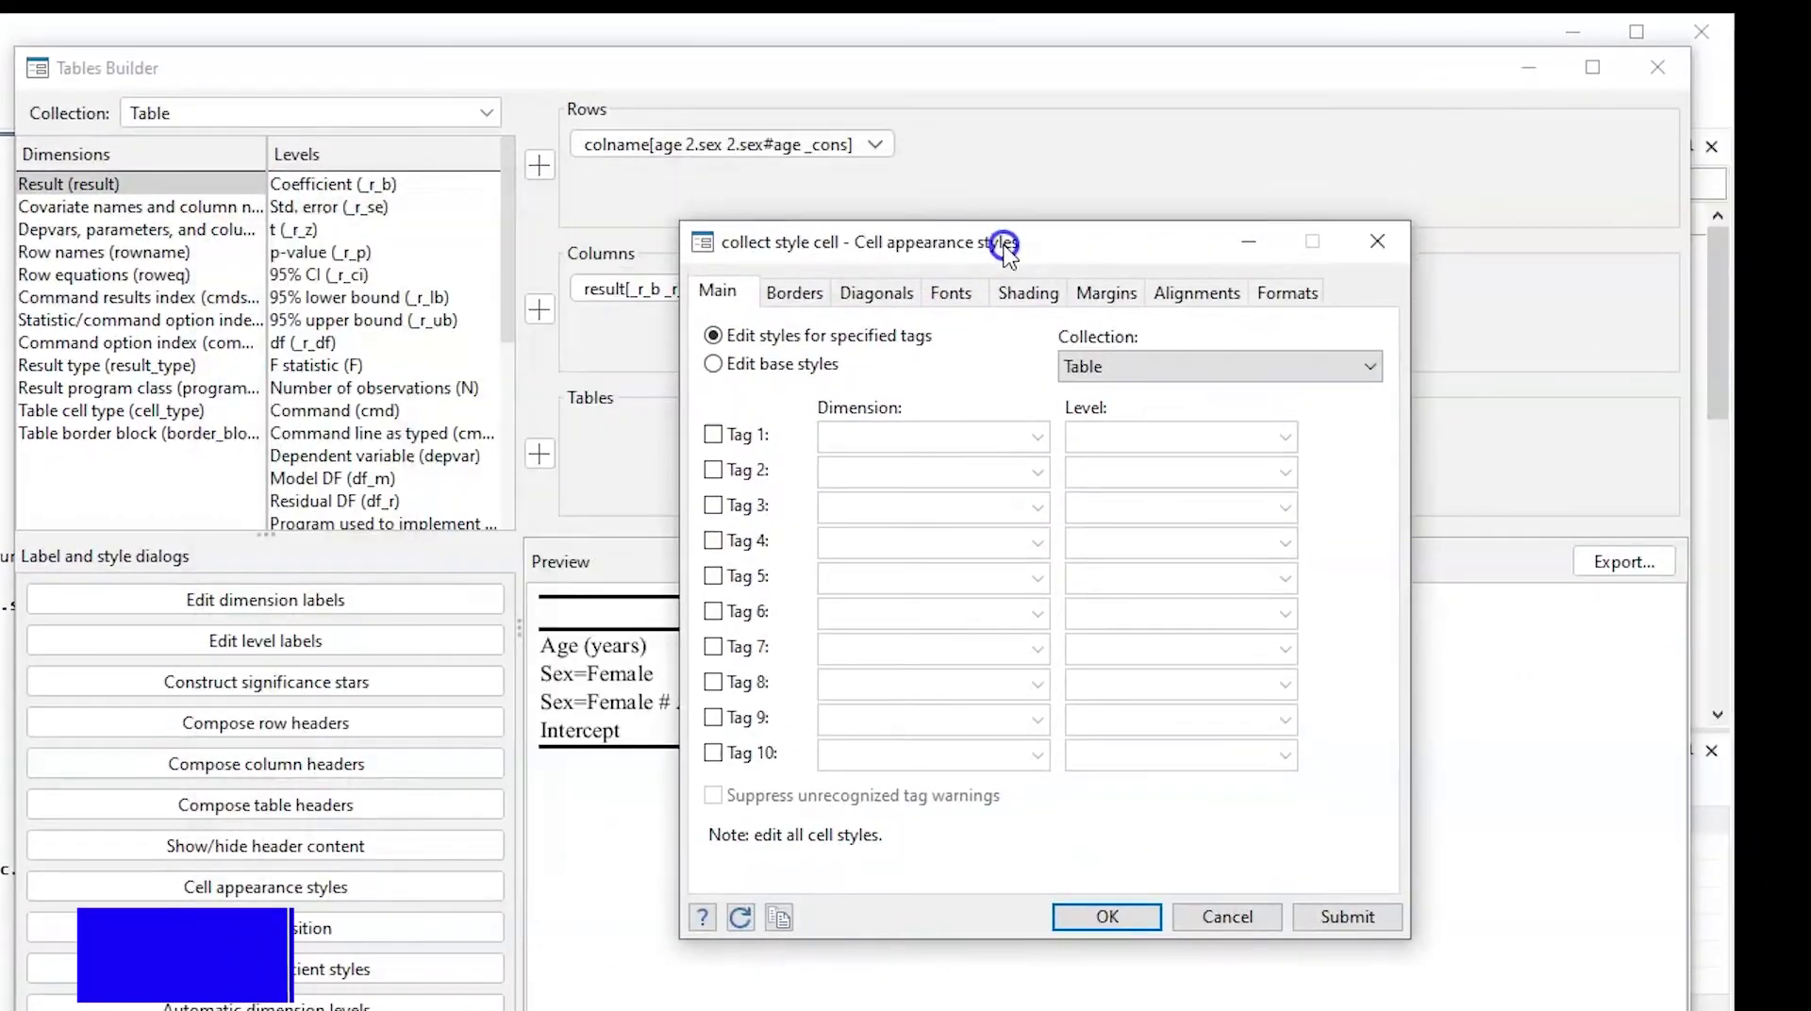
left_click_drag(1007, 248, 1115, 89)
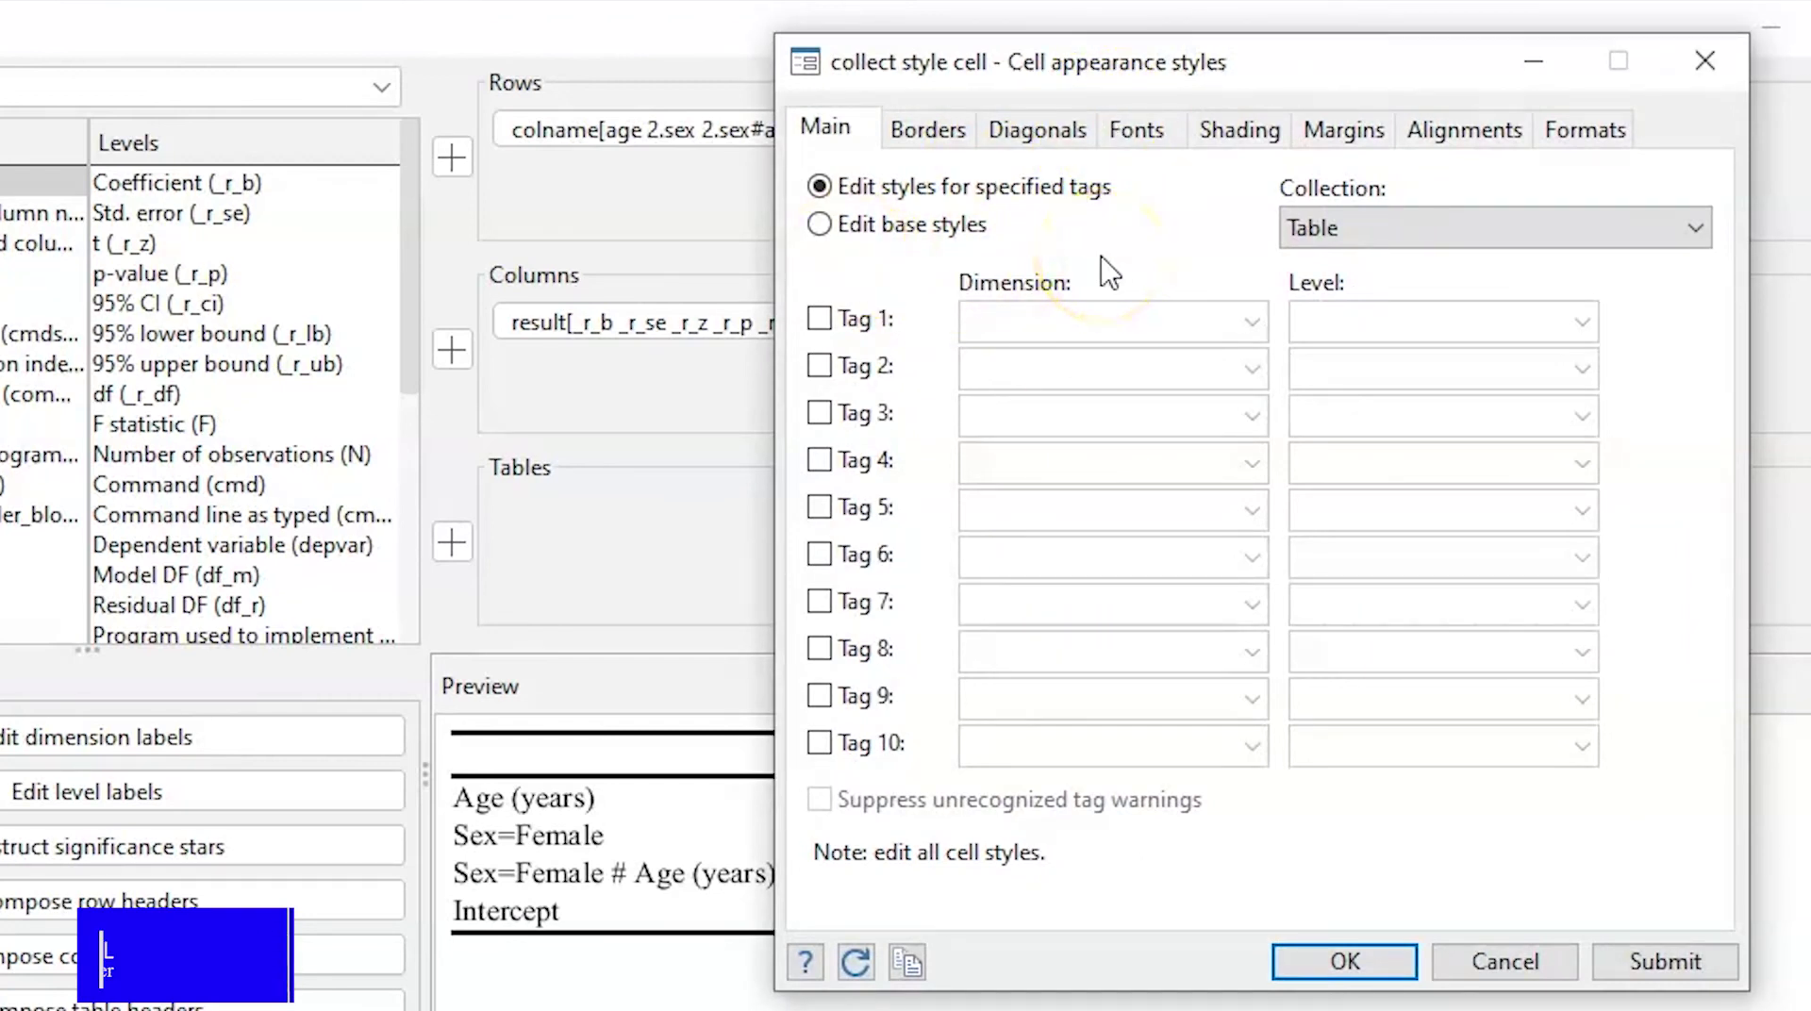
left_click(819, 225)
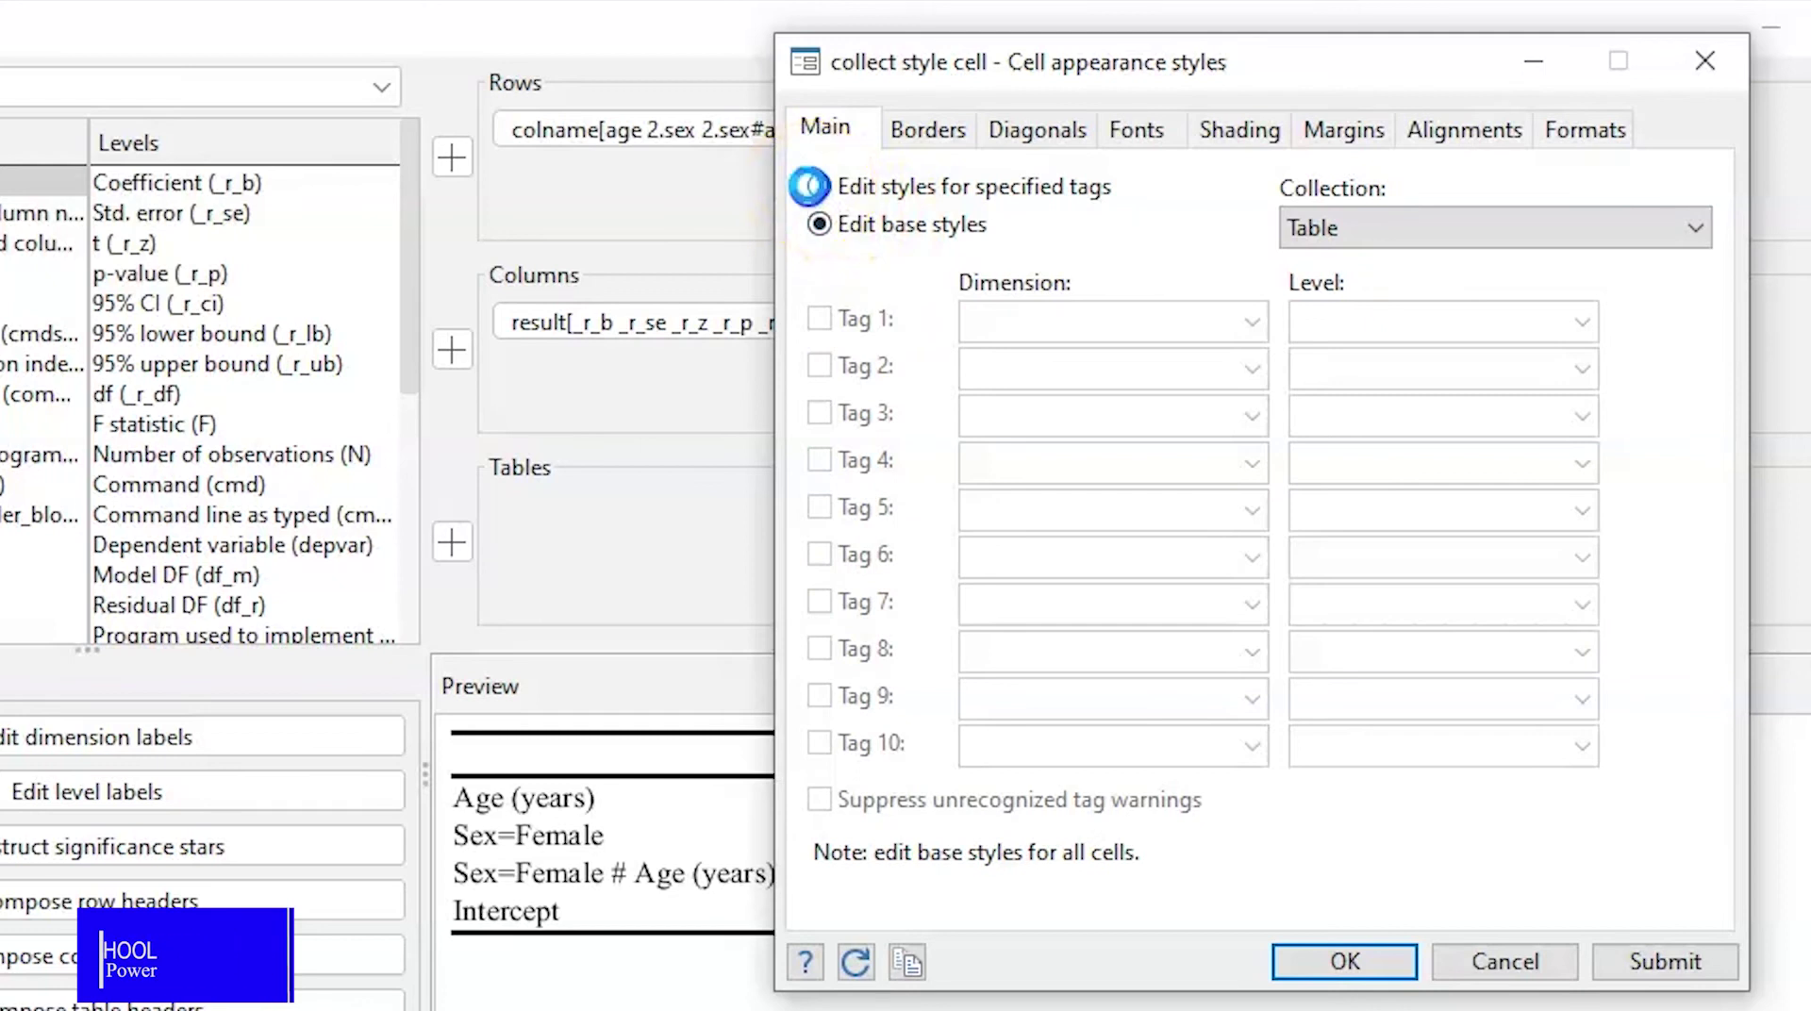
left_click(811, 187)
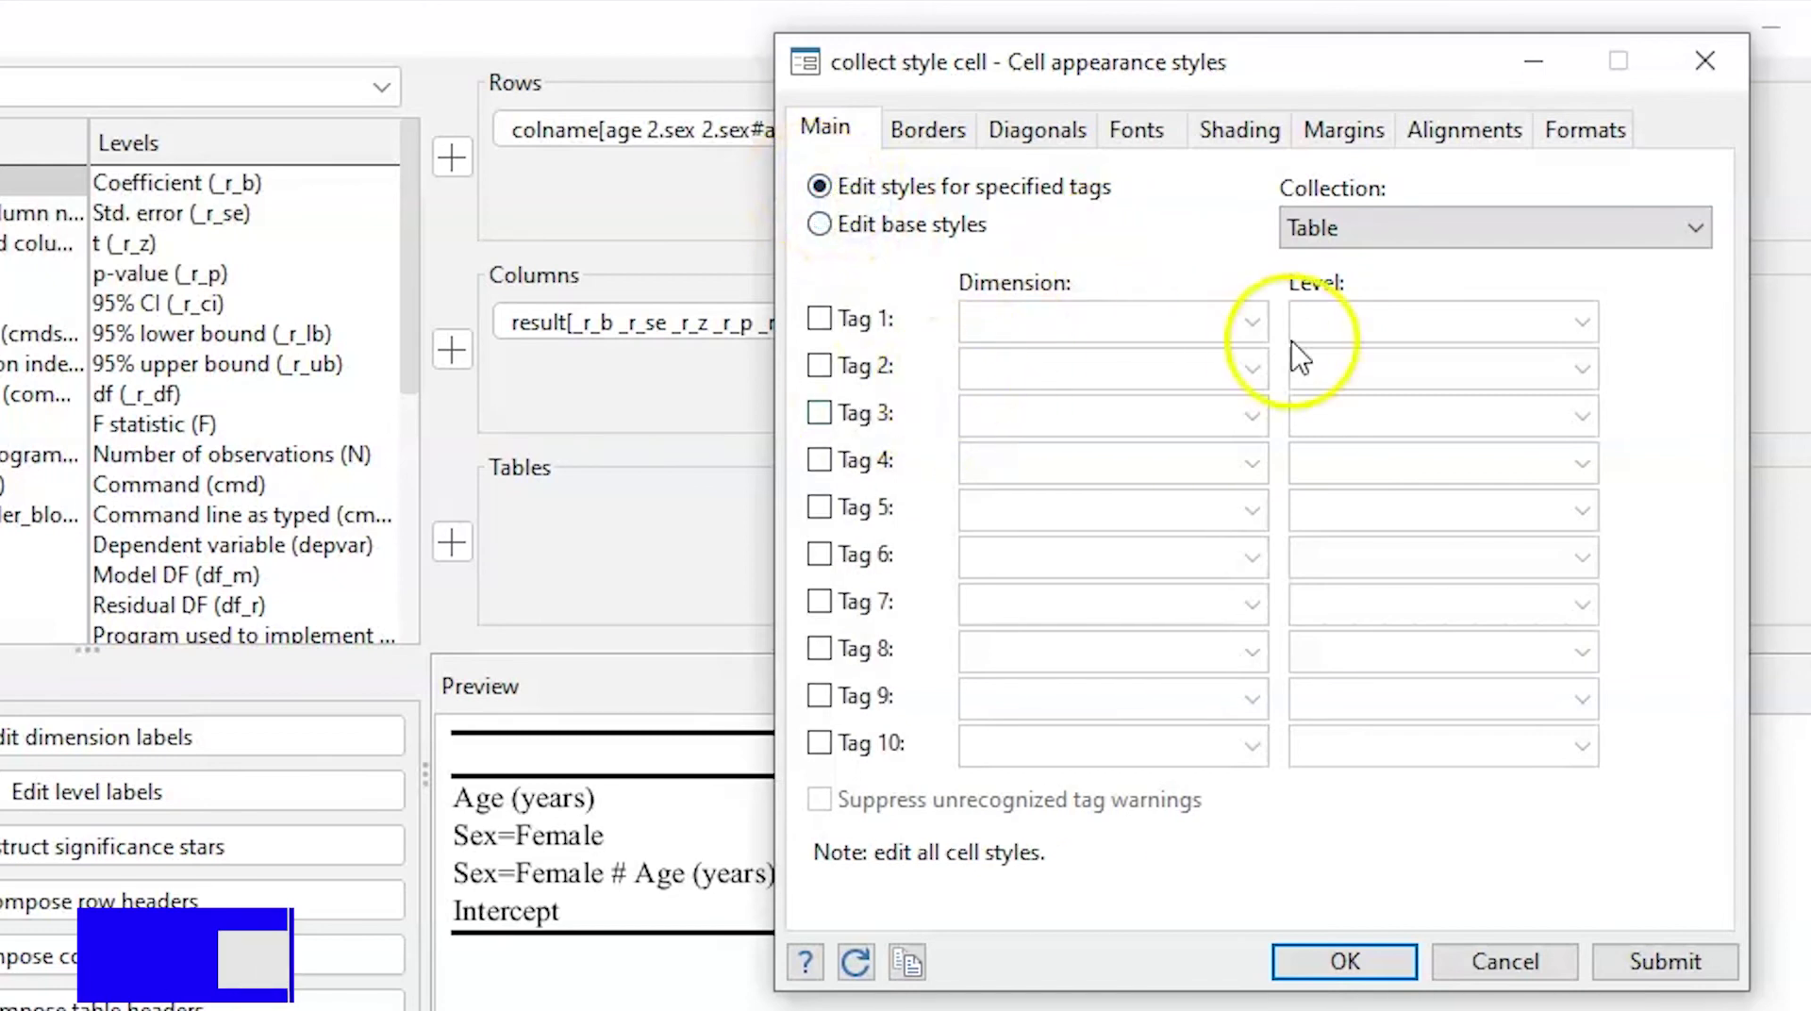
left_click_drag(1241, 65, 0, 63)
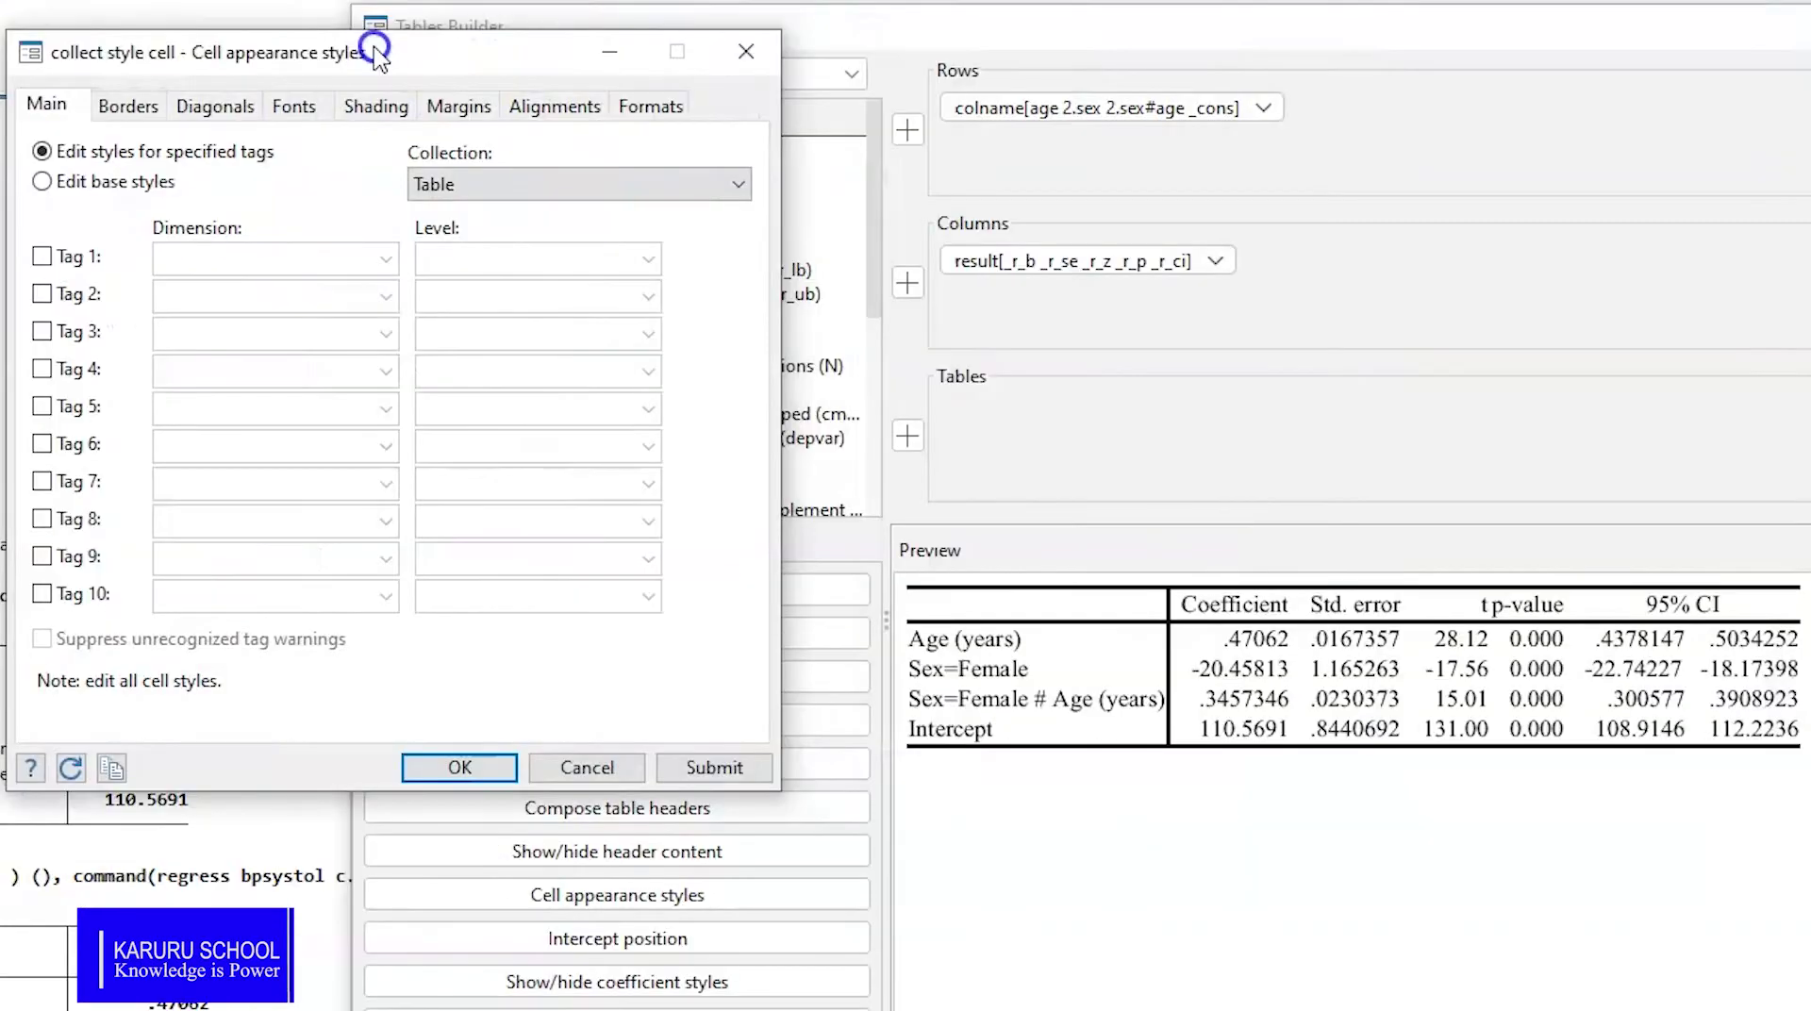
- Tag the Result: Coefficient and Result: Std. error cells for styling
left_click(387, 257)
left_click(41, 257)
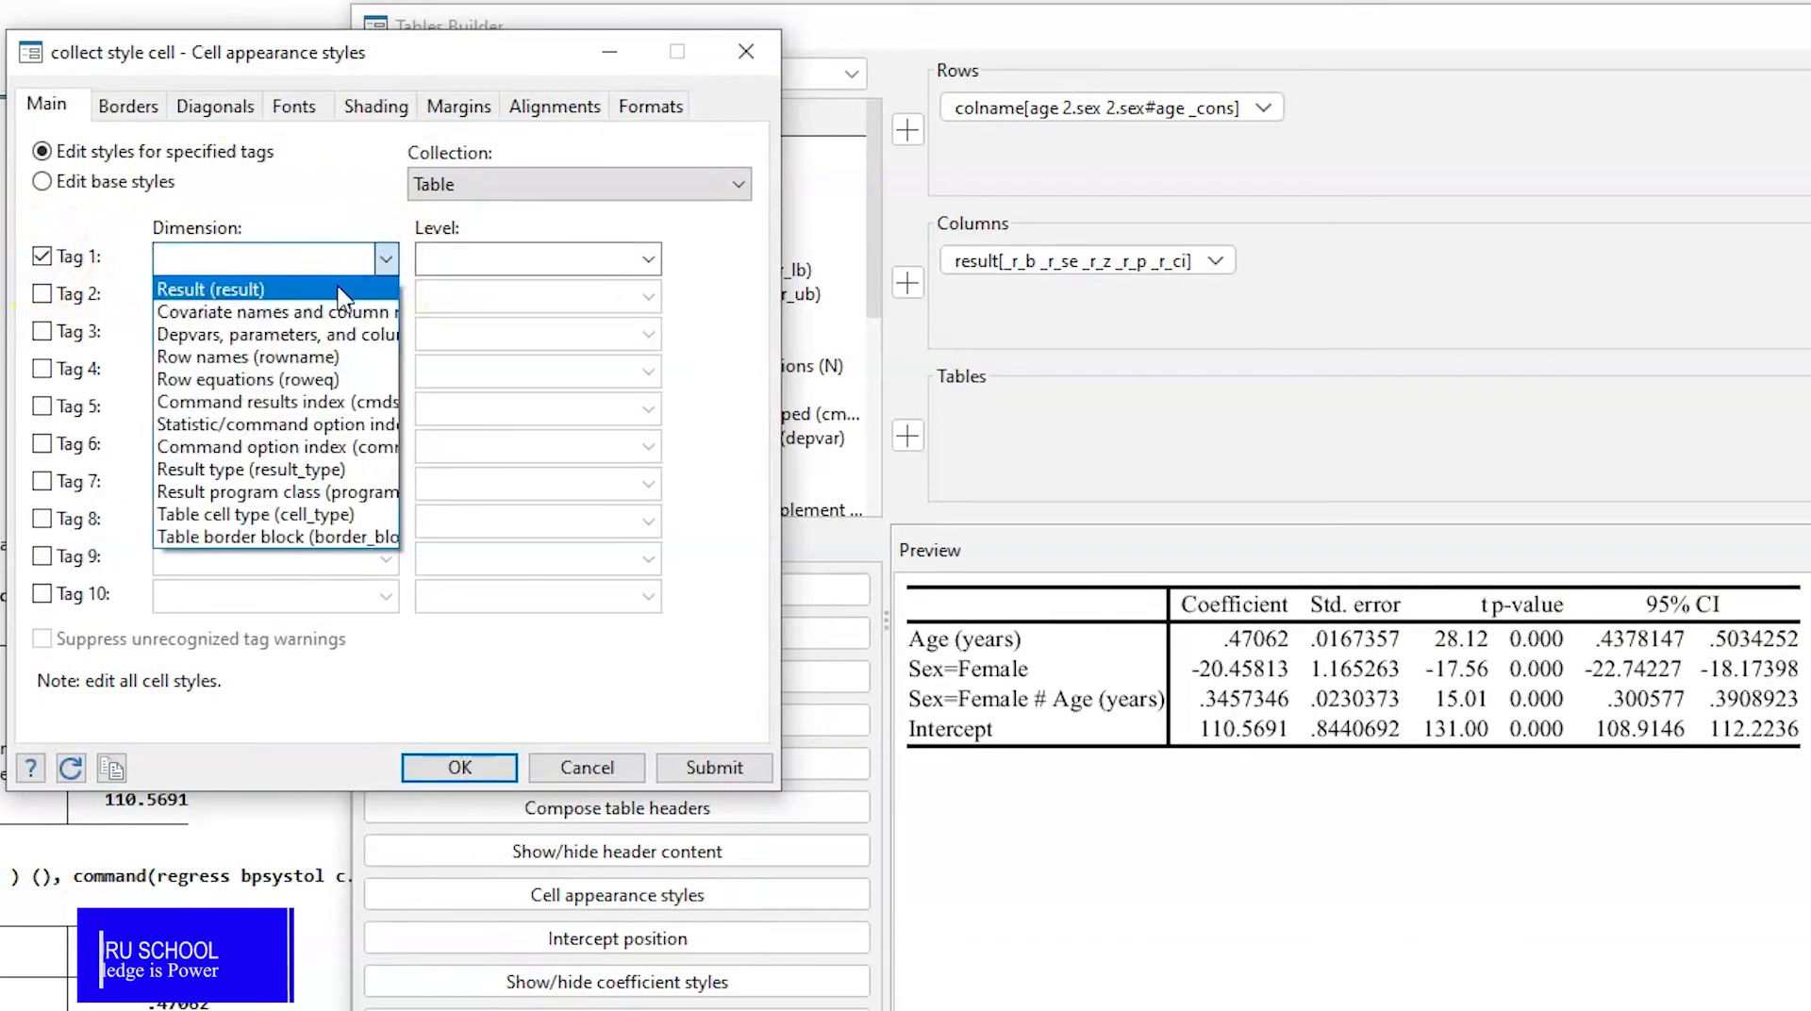
left_click(331, 277)
left_click(649, 260)
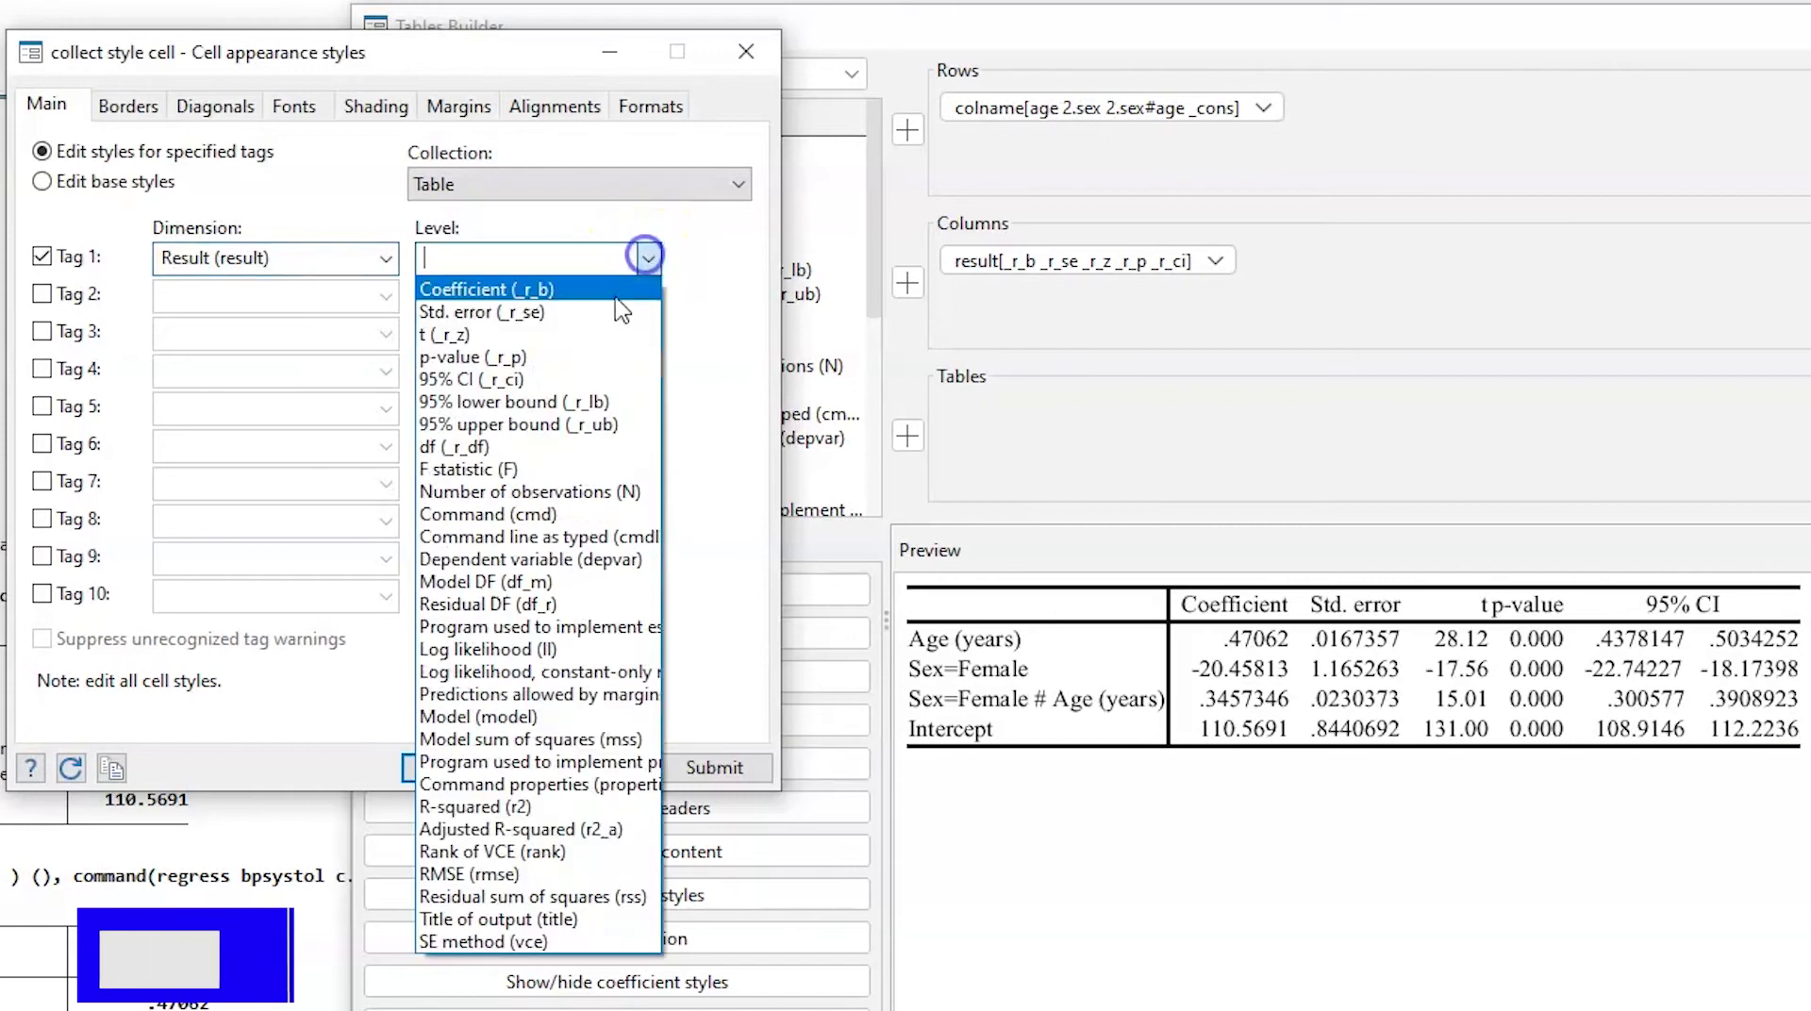
left_click(609, 291)
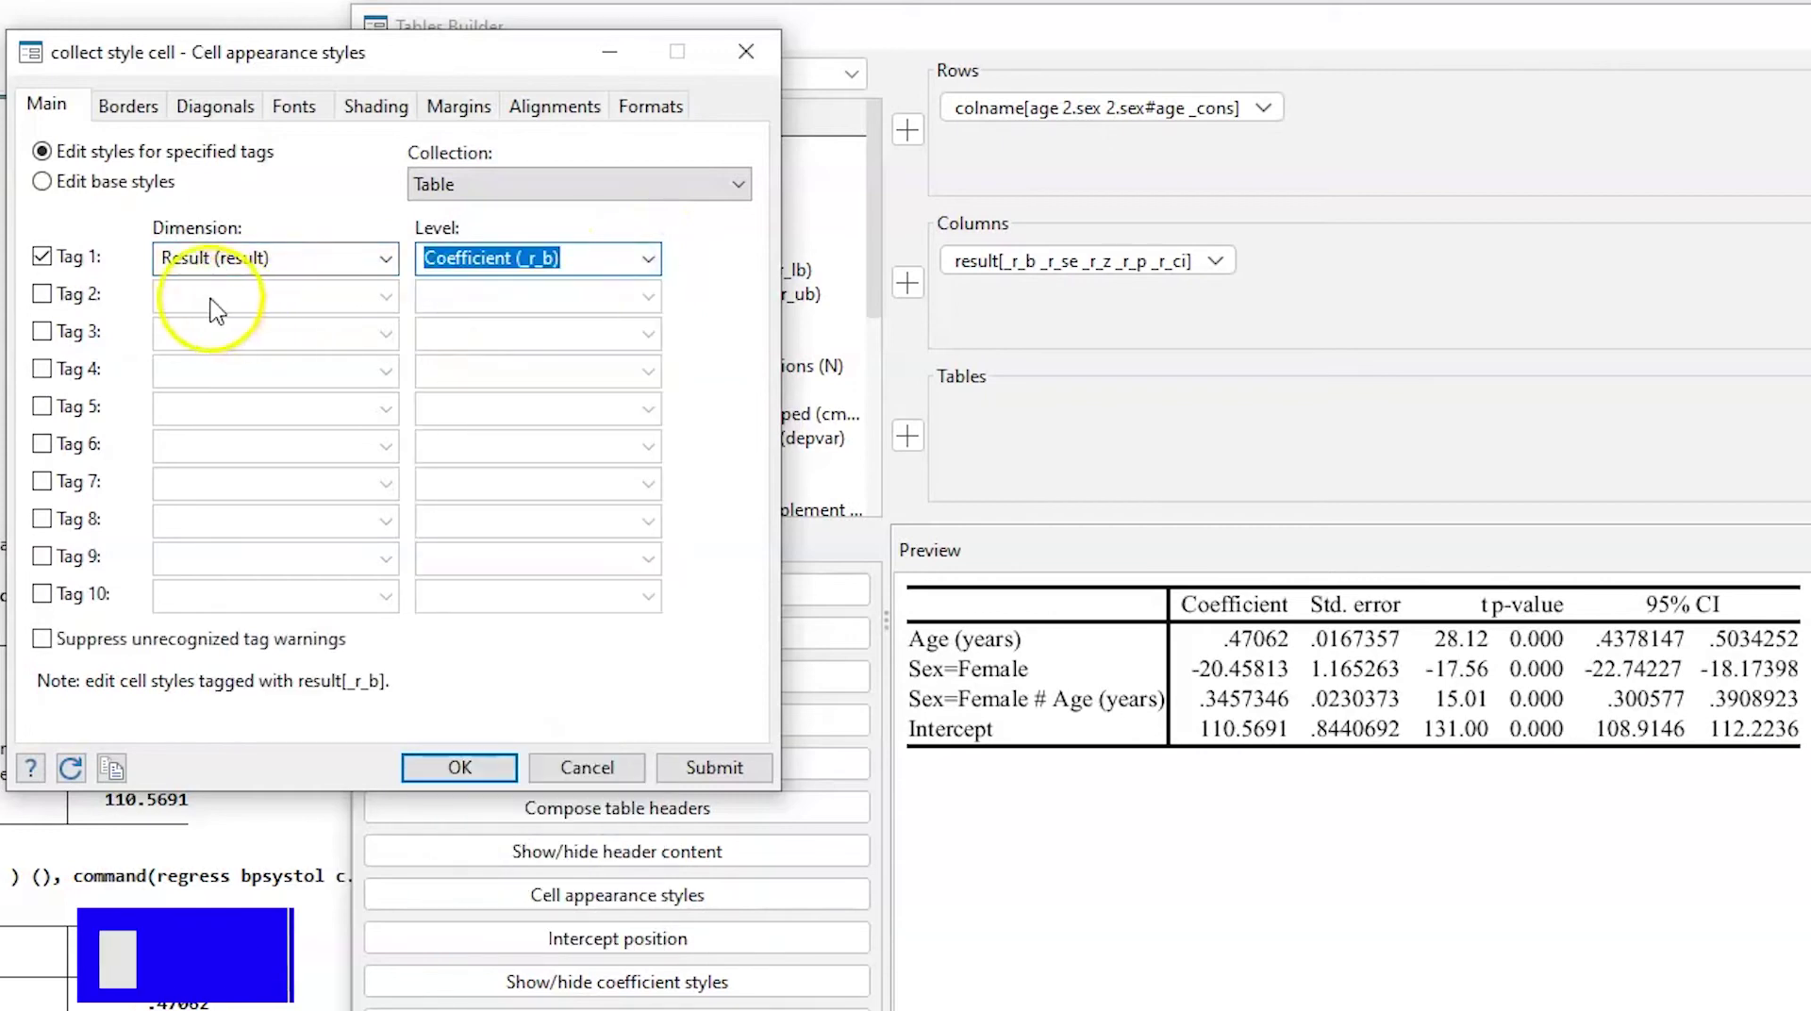
left_click(42, 295)
left_click(386, 297)
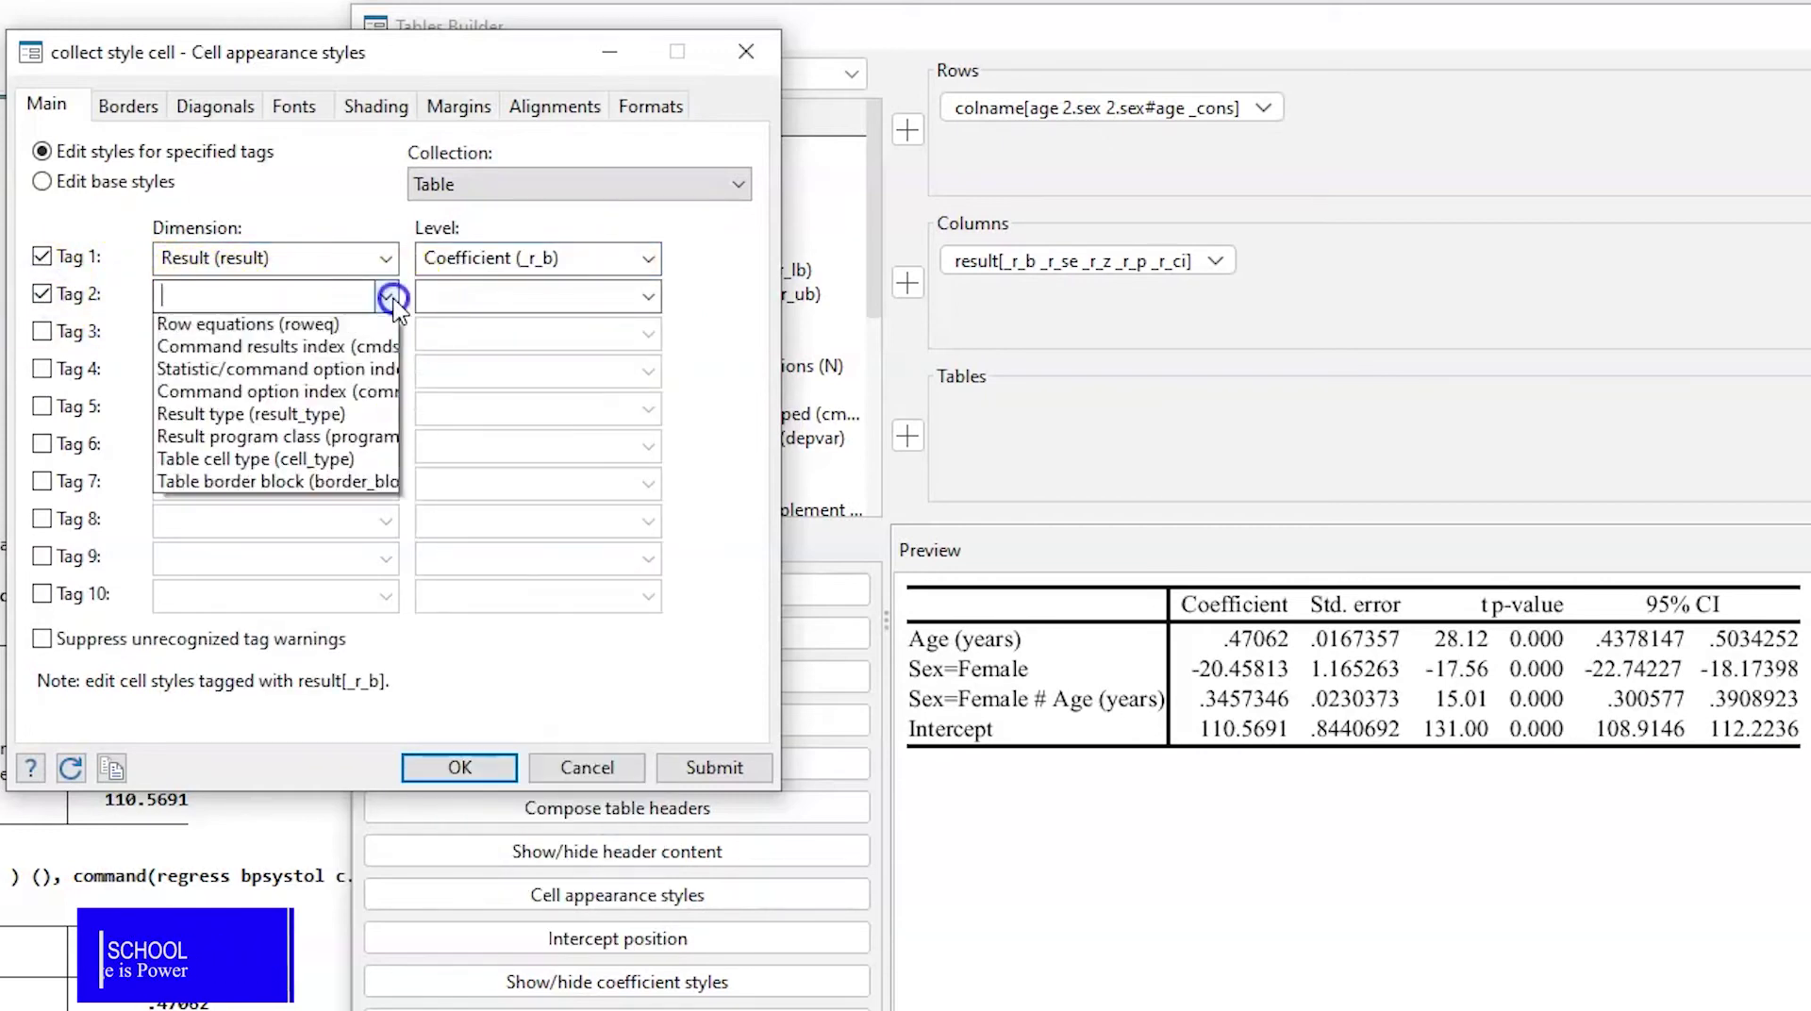
left_click(366, 328)
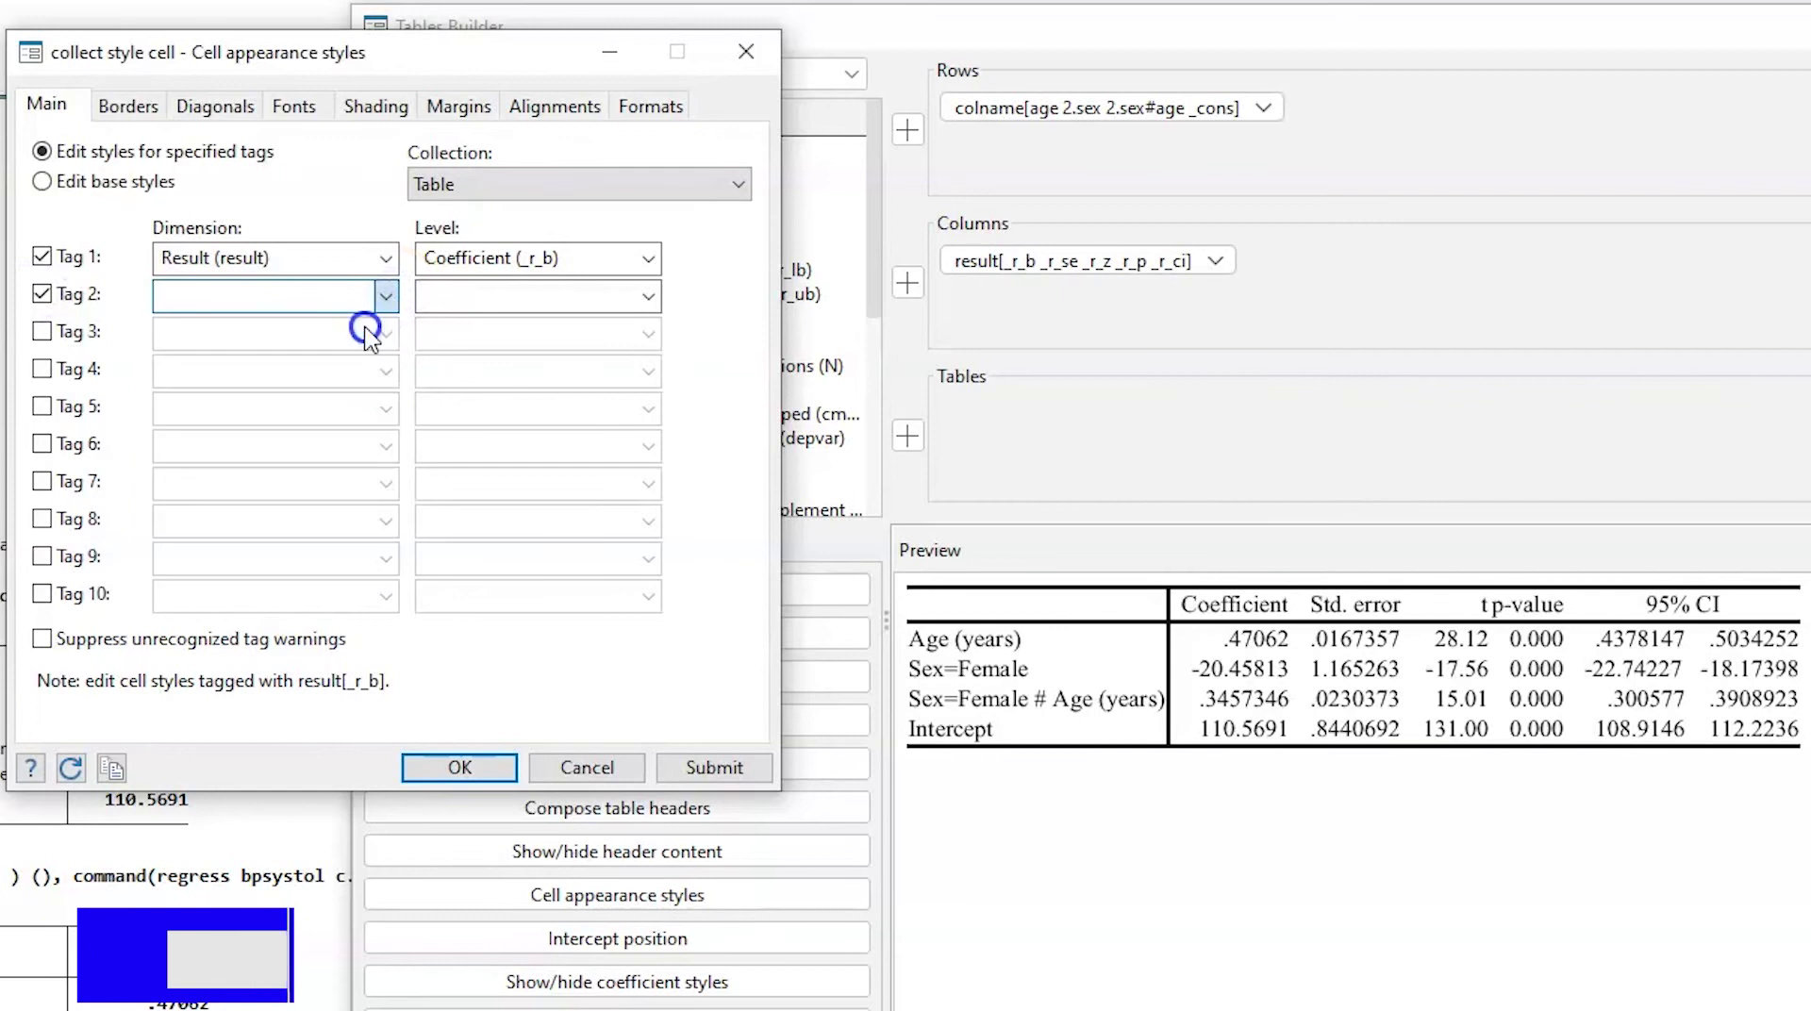
left_click(648, 297)
left_click(562, 350)
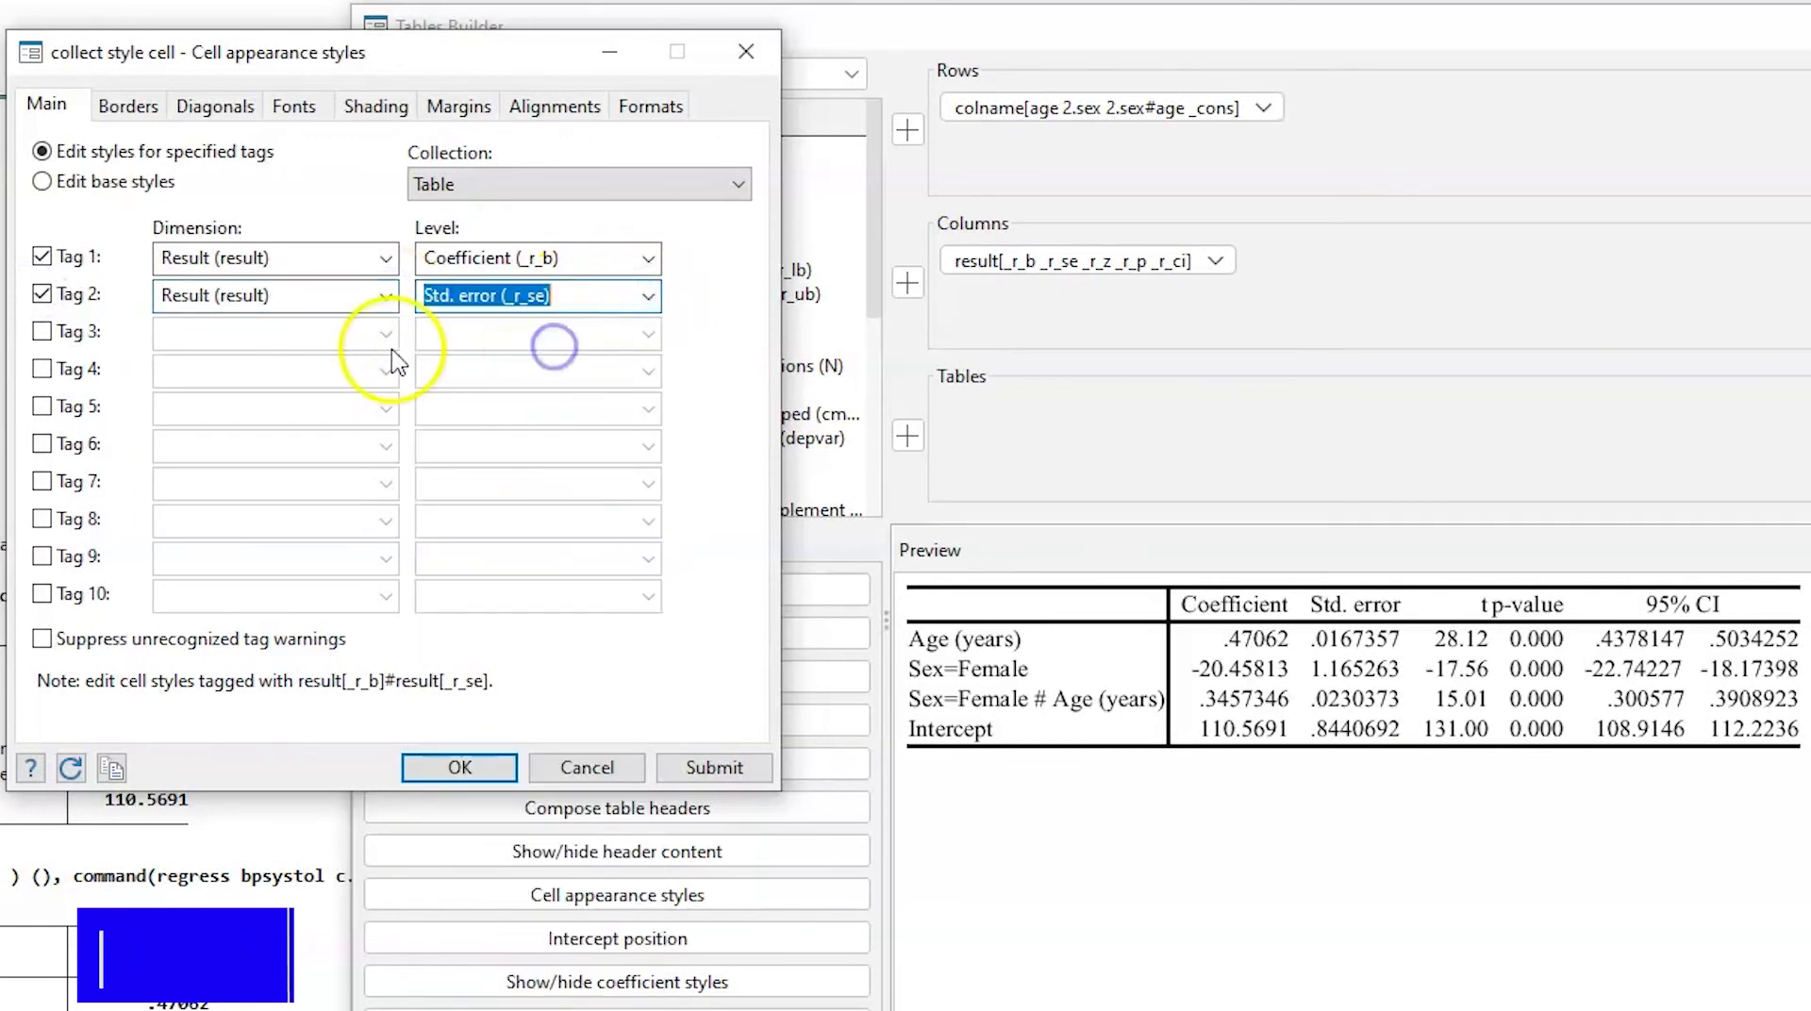
- Add a third tag for the Result: 95% CI cells and show their numeric formats
left_click(42, 331)
left_click(385, 333)
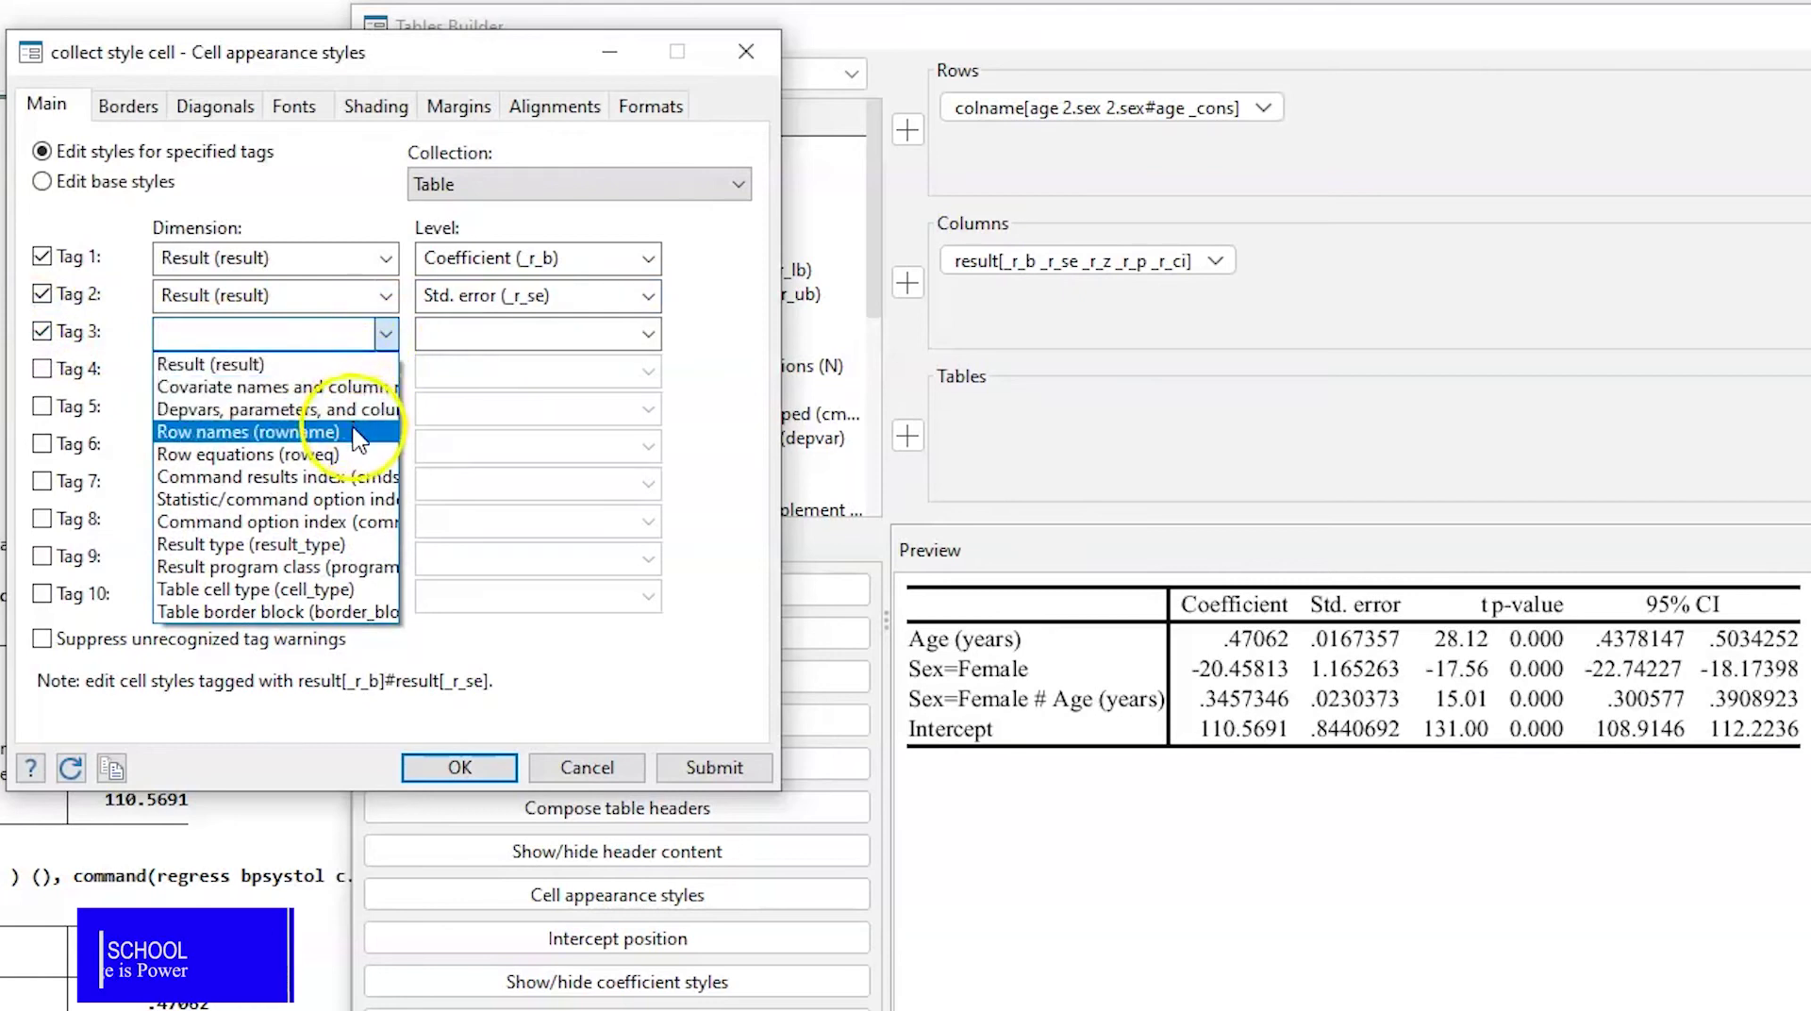
left_click(267, 368)
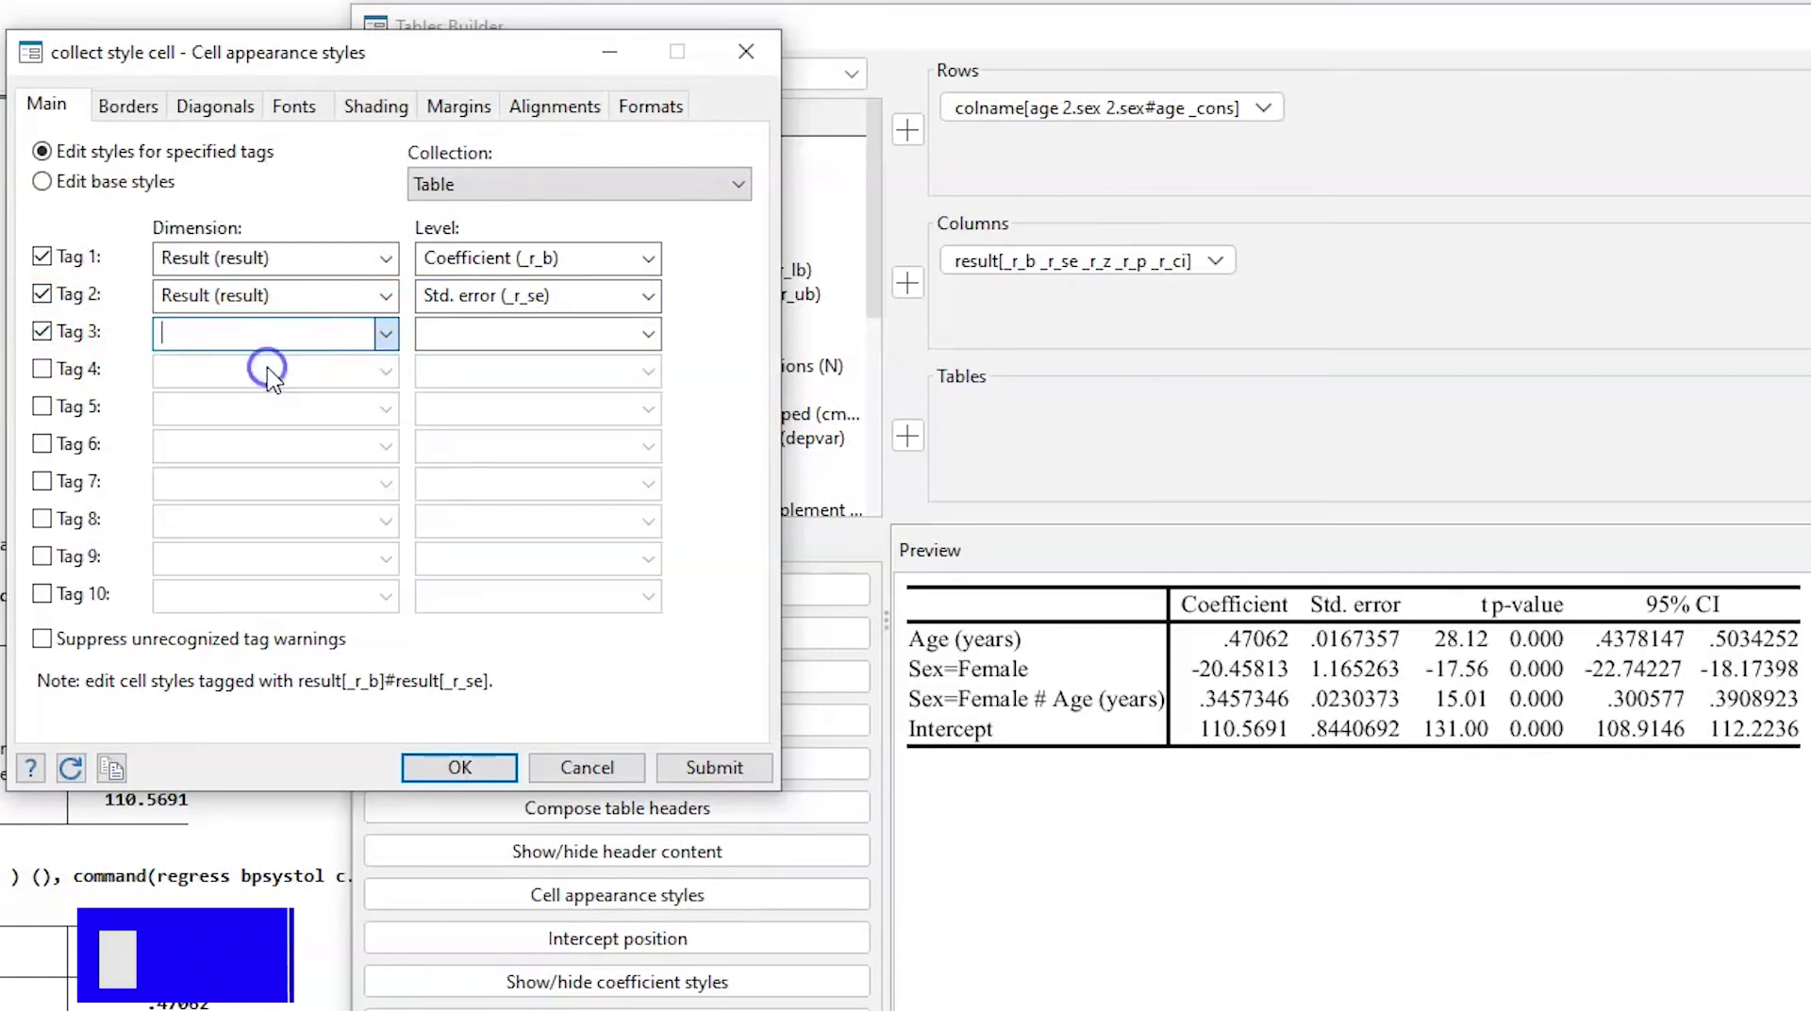
left_click(648, 334)
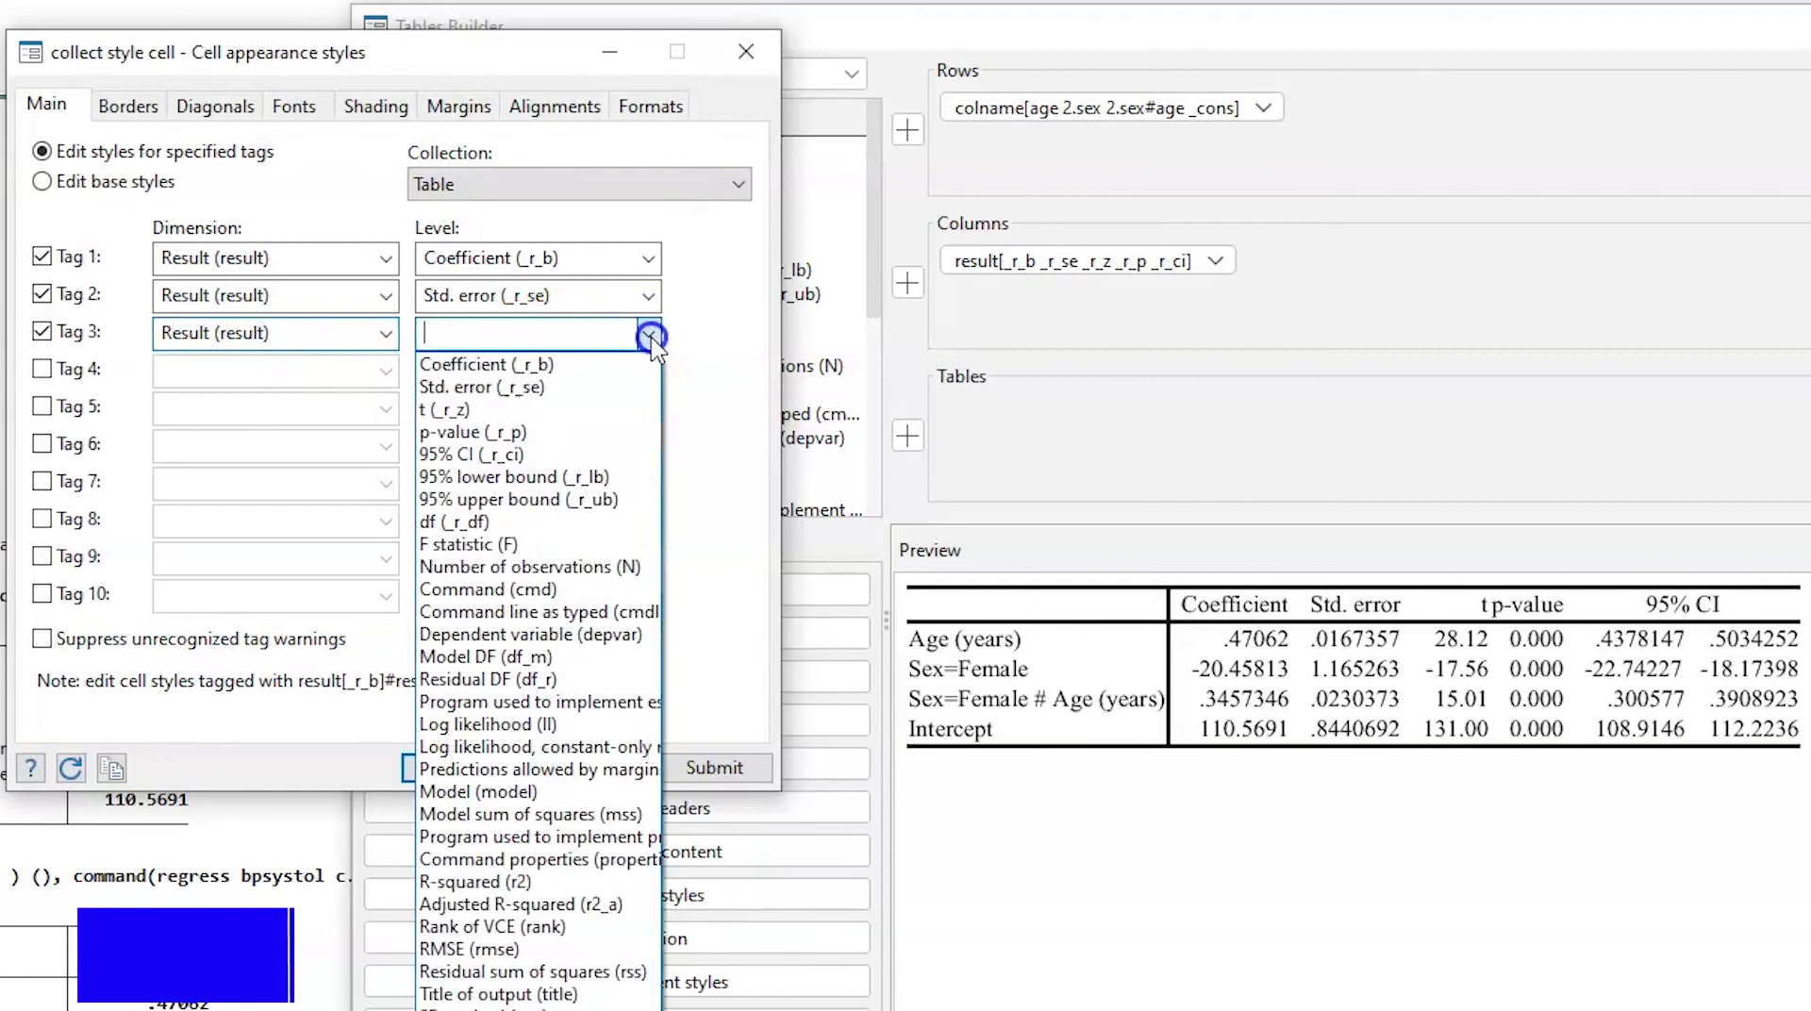
left_click(618, 453)
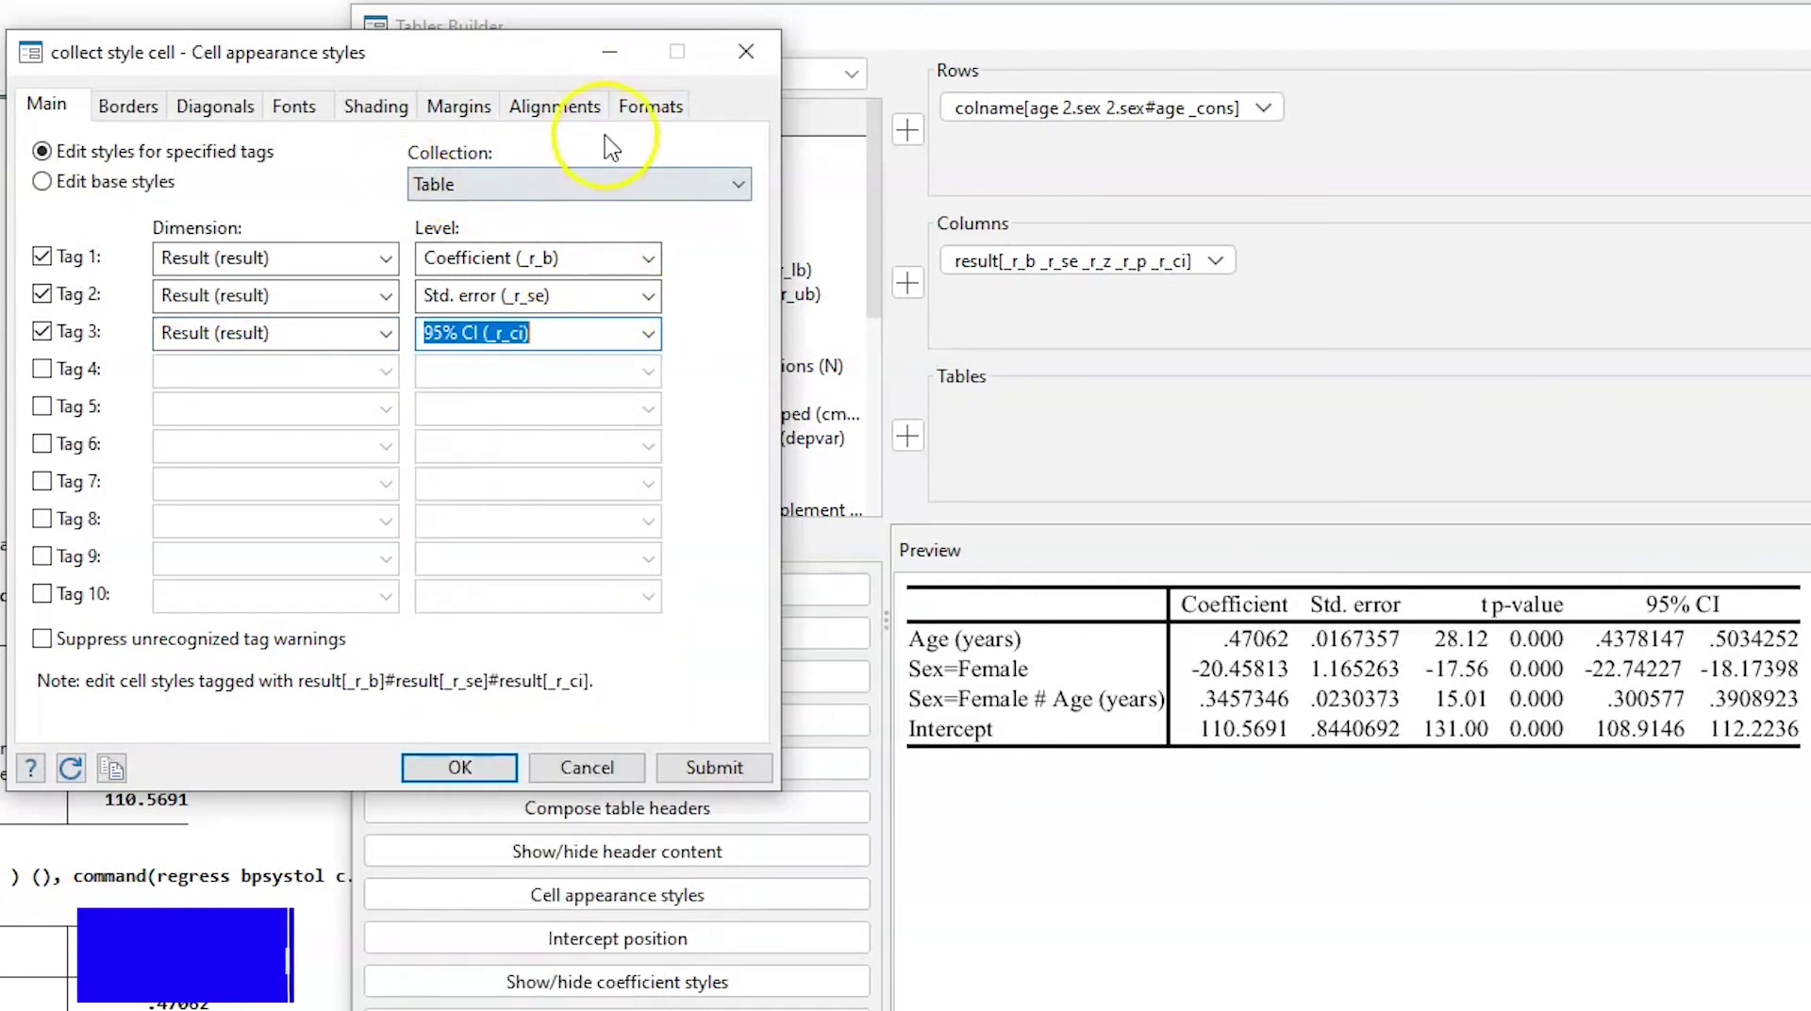
left_click(652, 107)
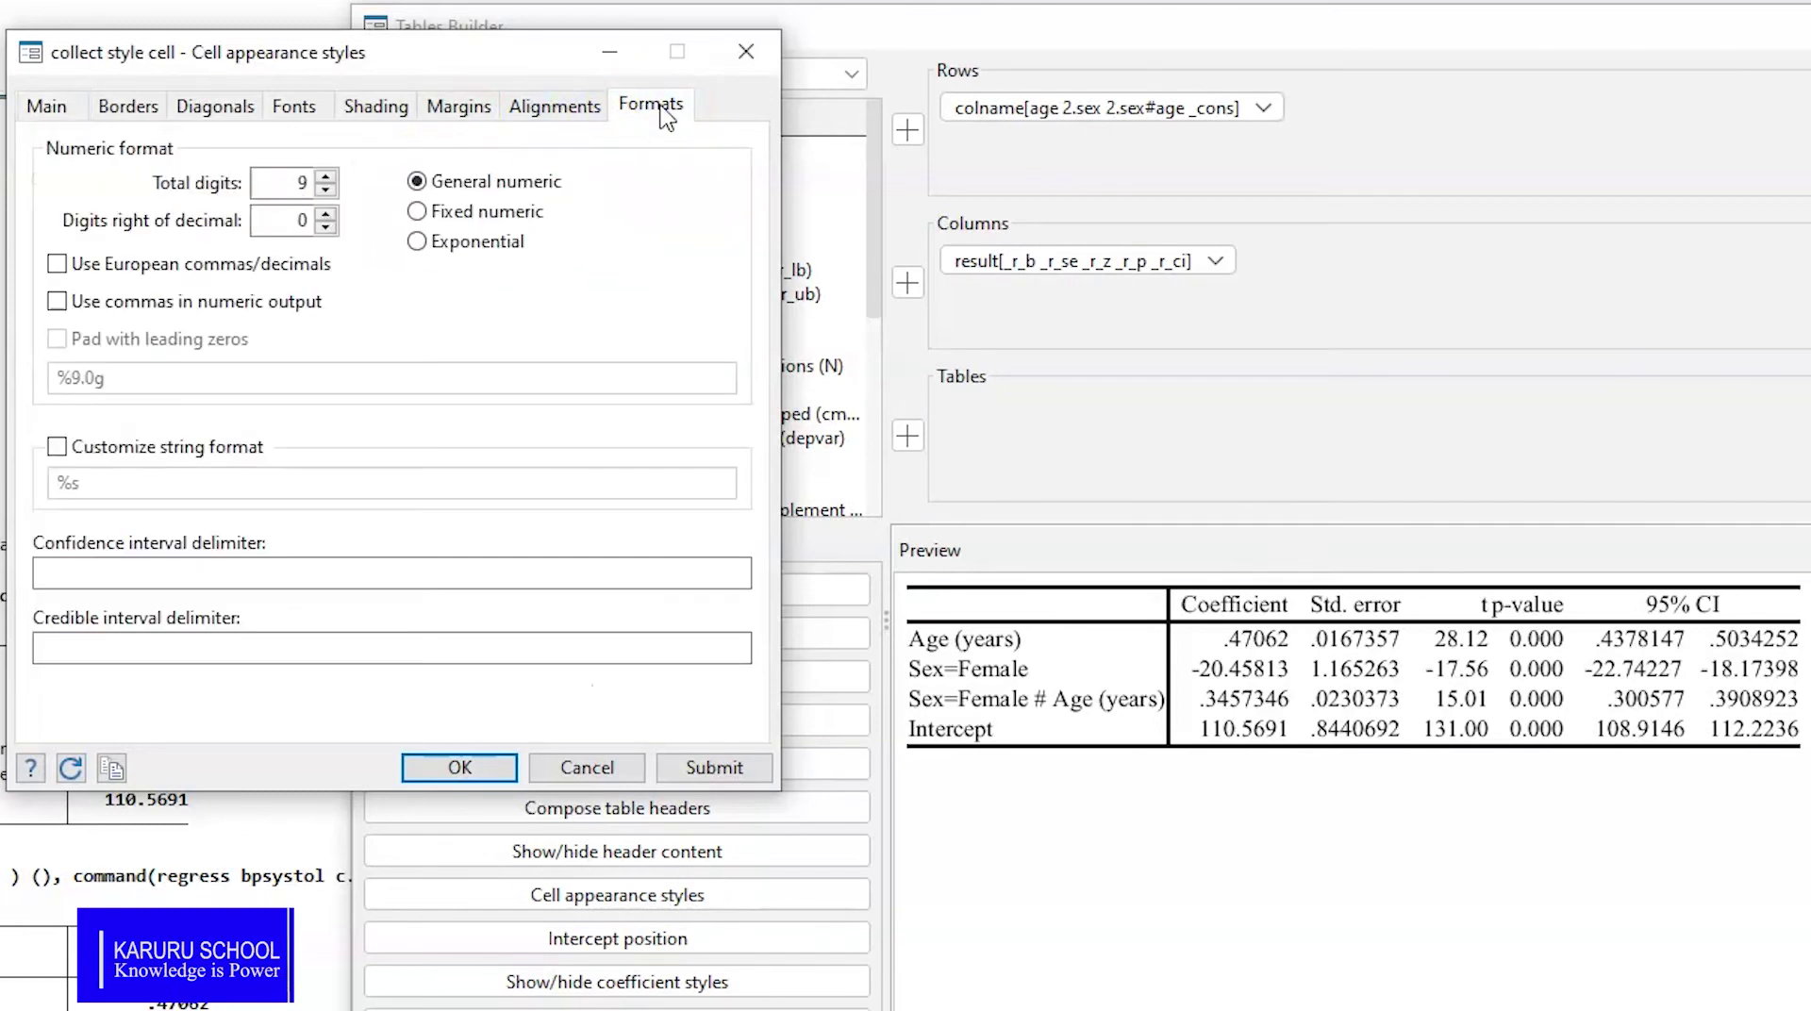
- Give the tagged cells a fixed numeric format with 3 decimal digits and apply it
left_click(417, 213)
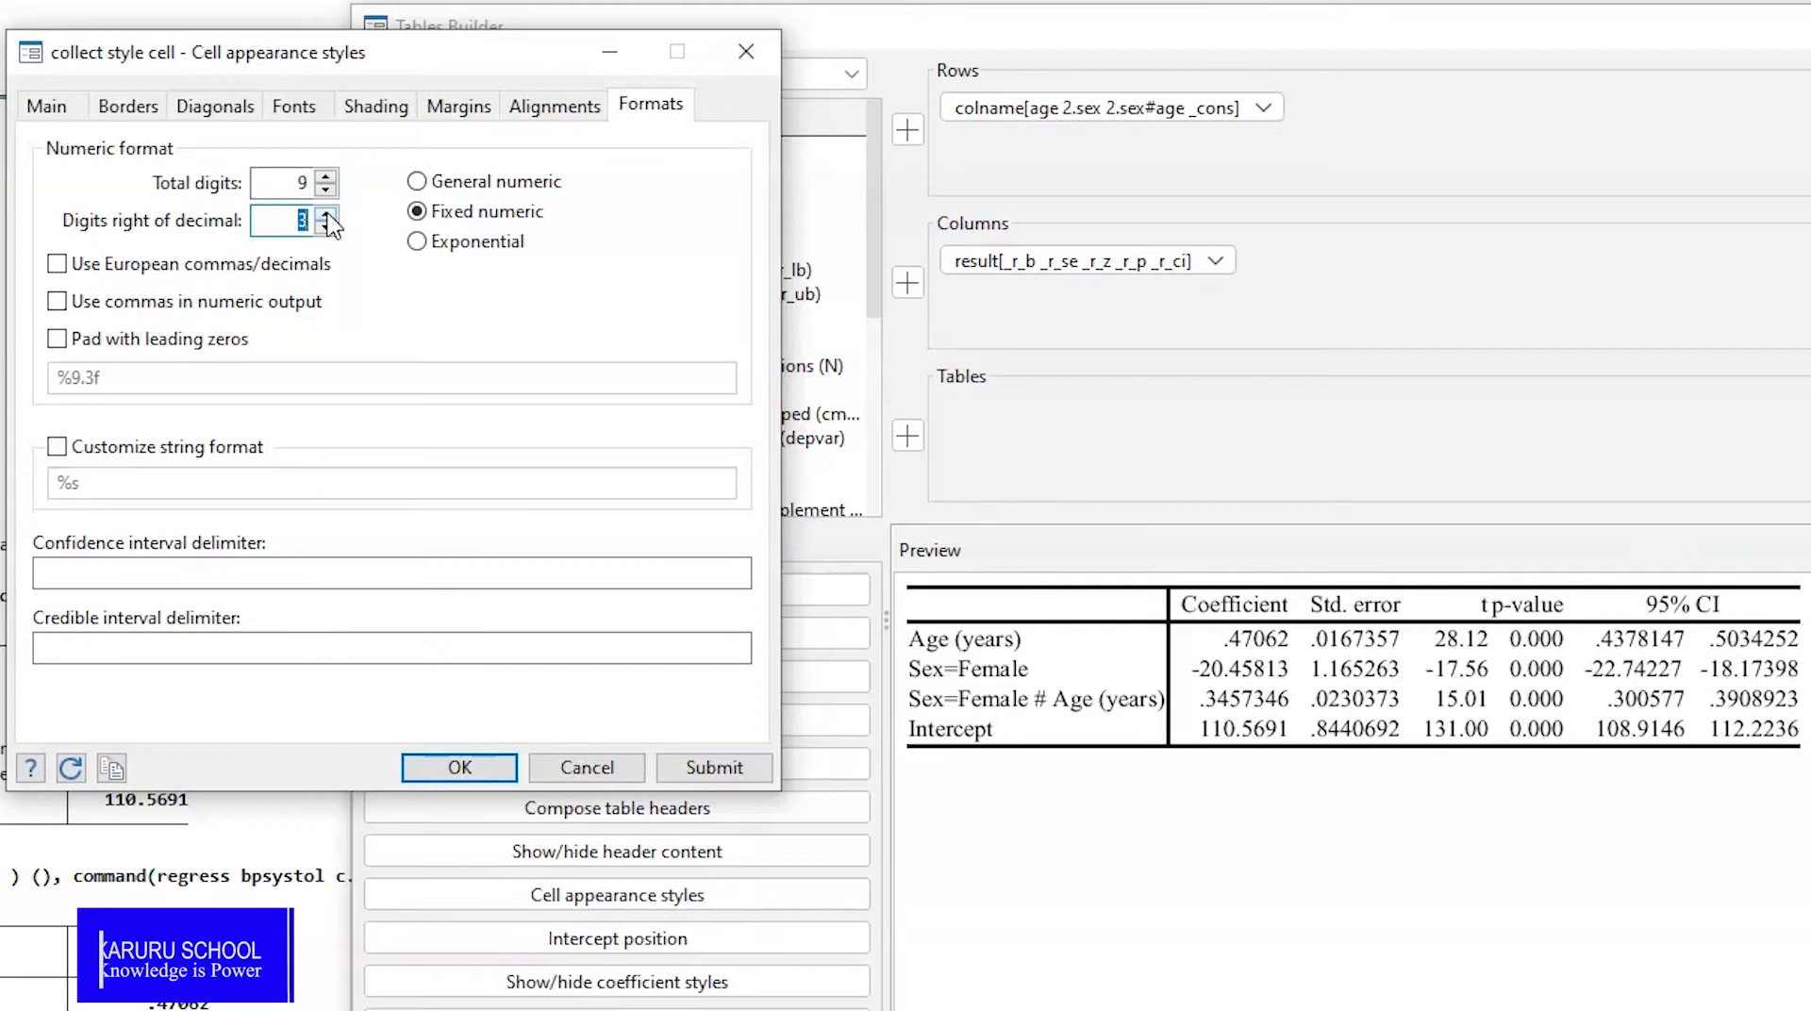
left_click(714, 765)
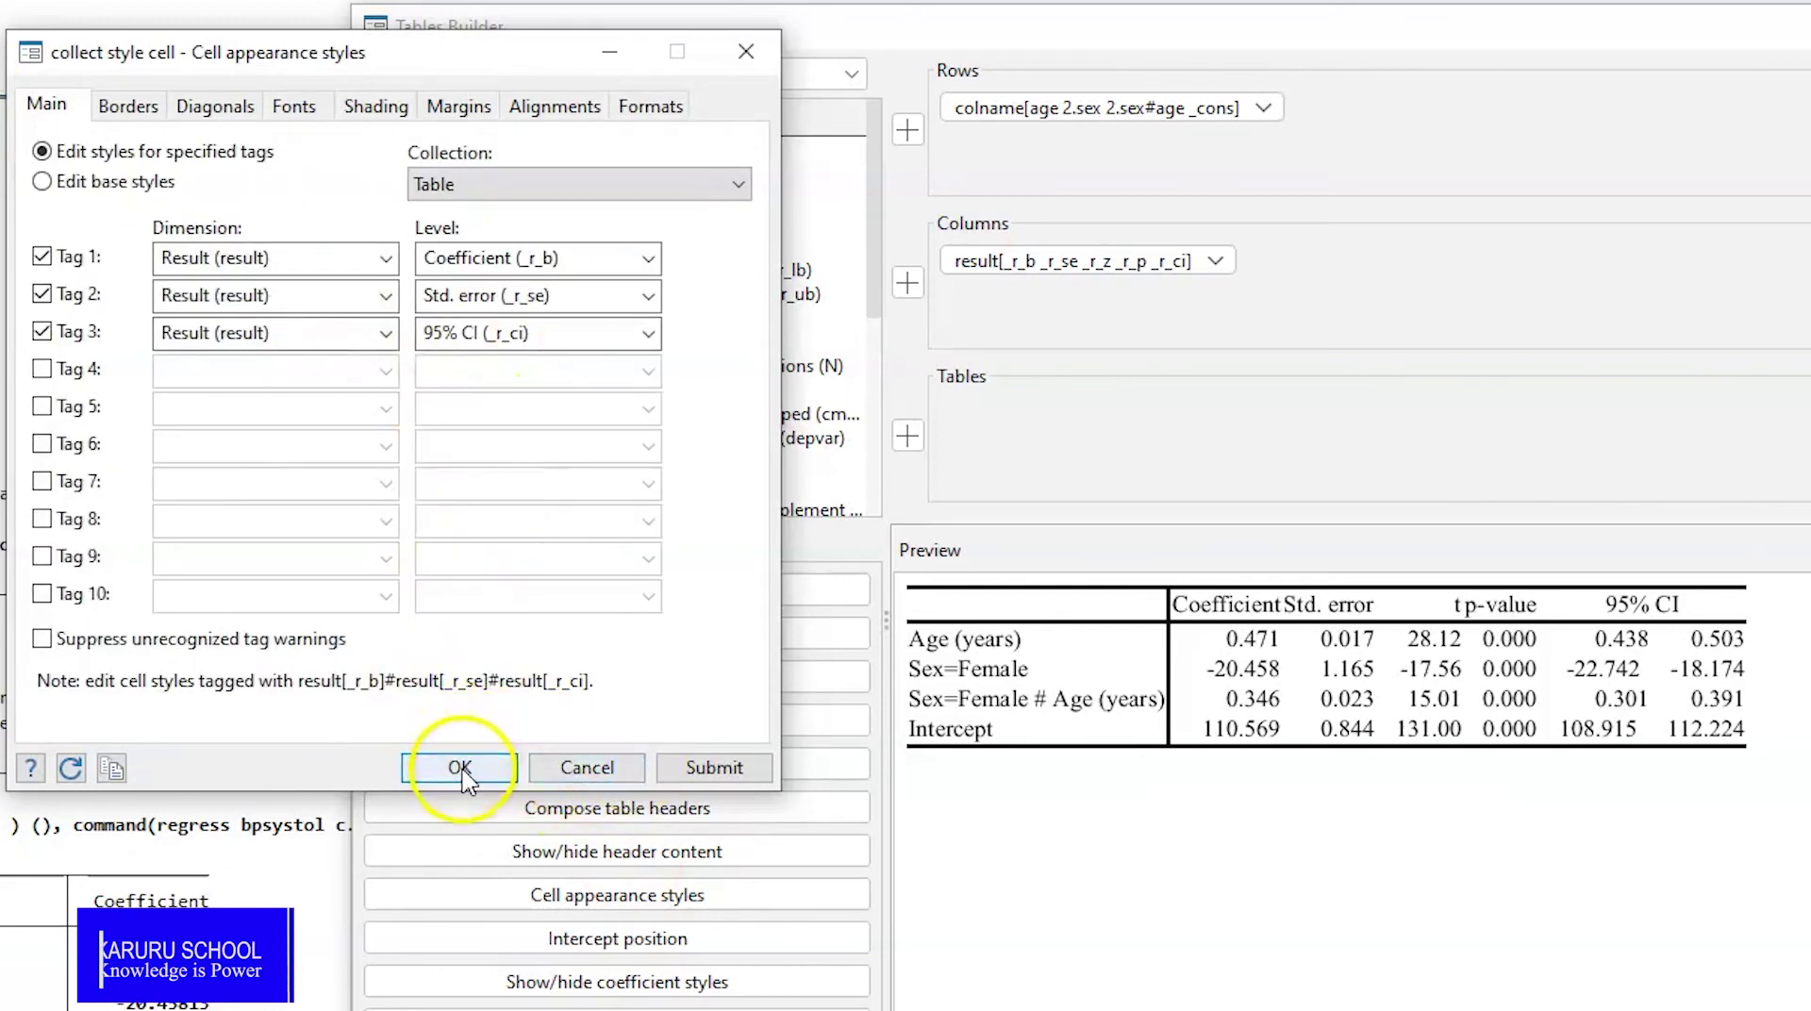
left_click(459, 769)
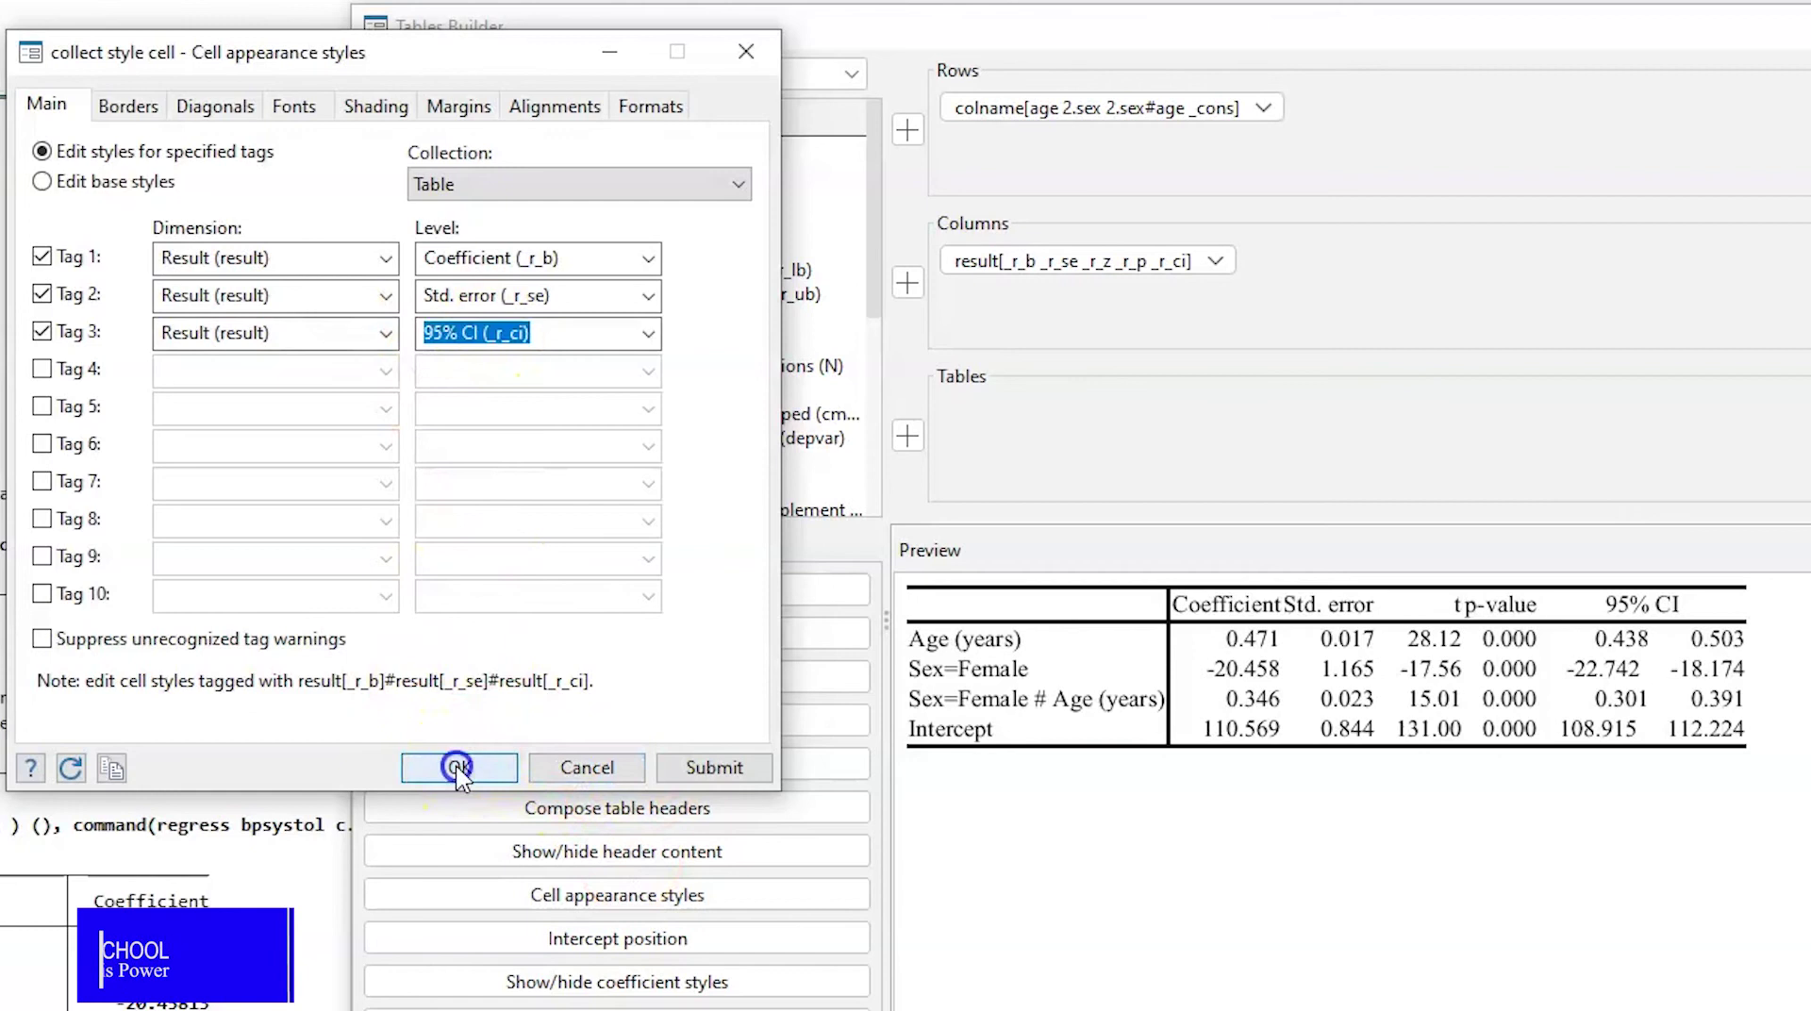
left_click(585, 906)
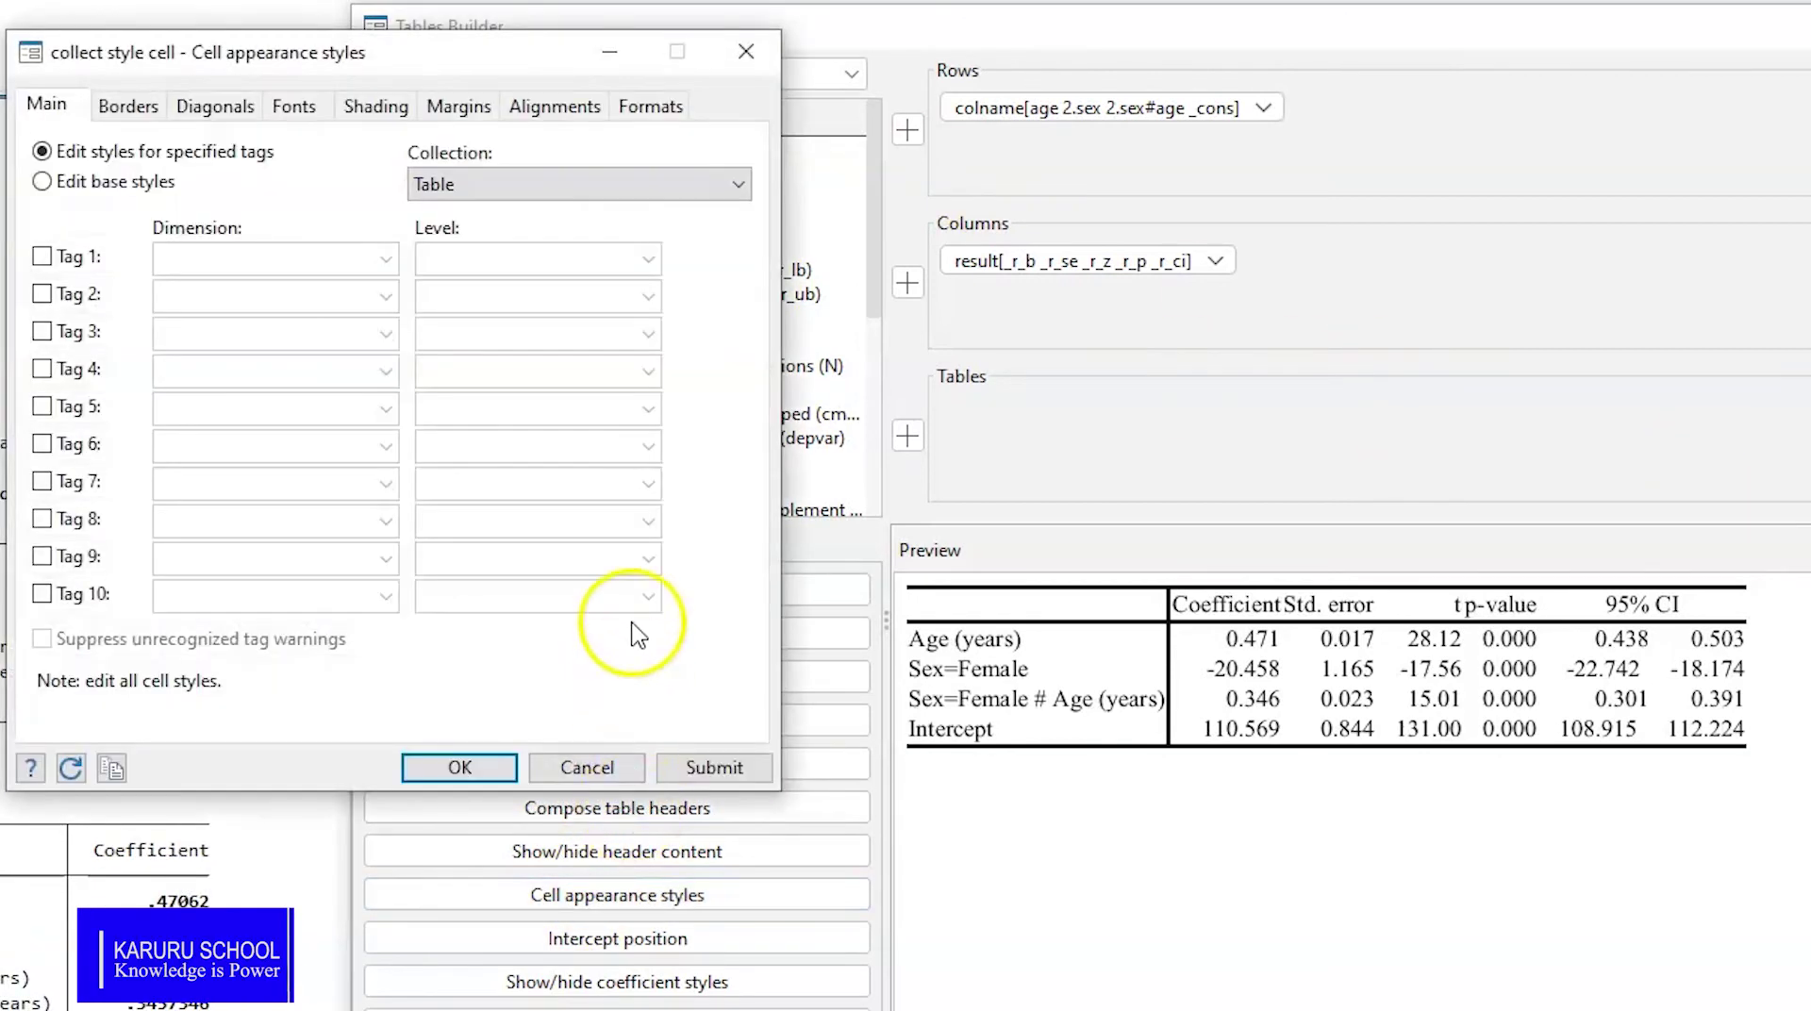
- Tag the new cell style to Result p-value cells (_r_p) and show their %5.3f numeric format
left_click(42, 257)
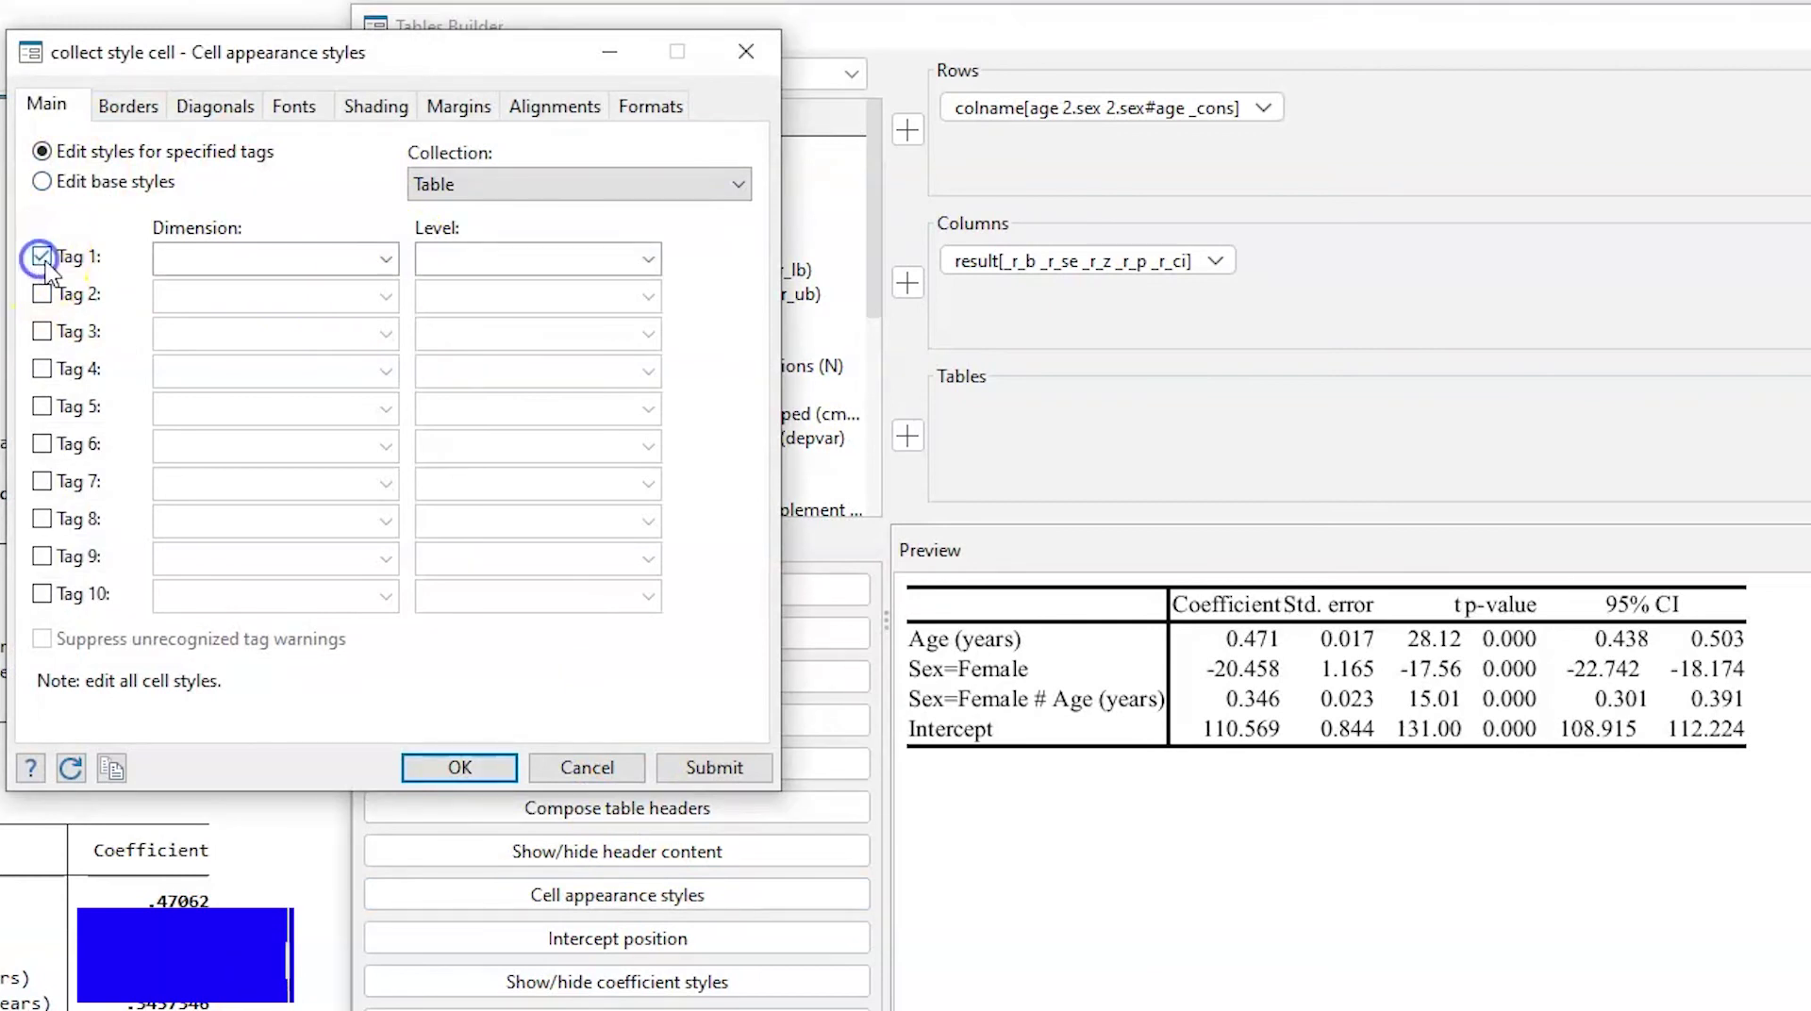
left_click(387, 260)
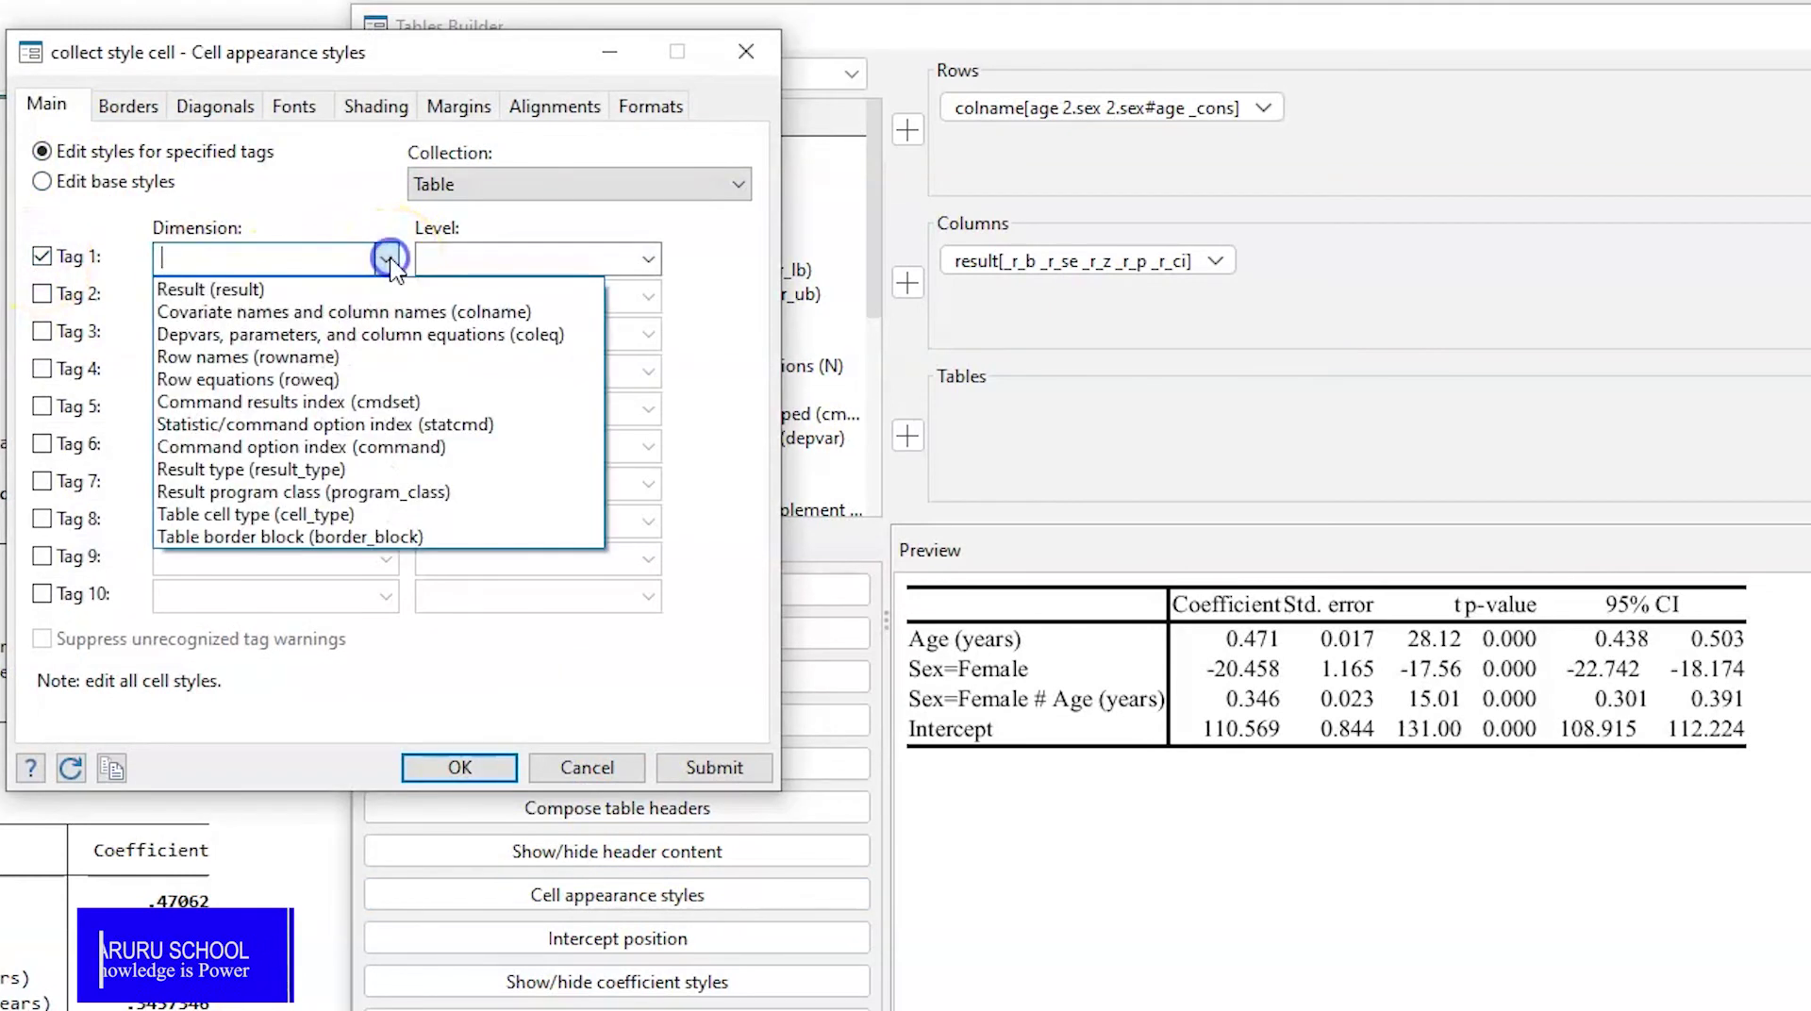
left_click(339, 288)
left_click(648, 259)
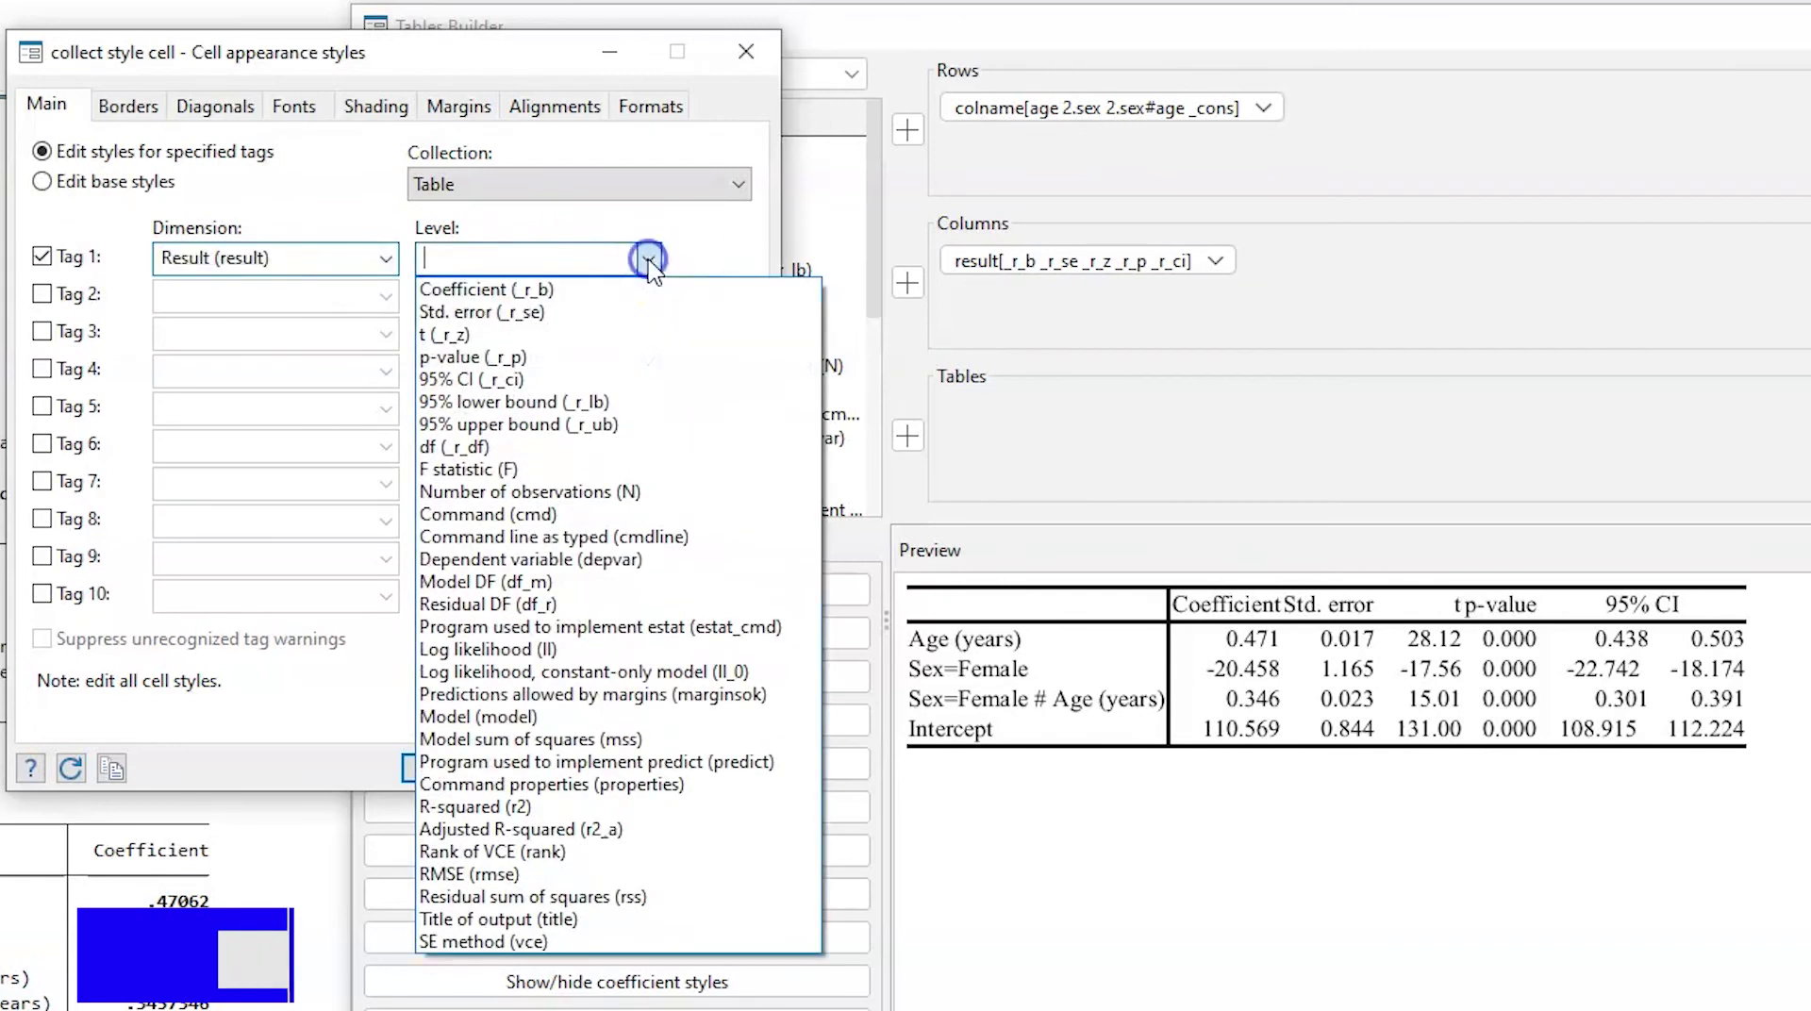
left_click(506, 360)
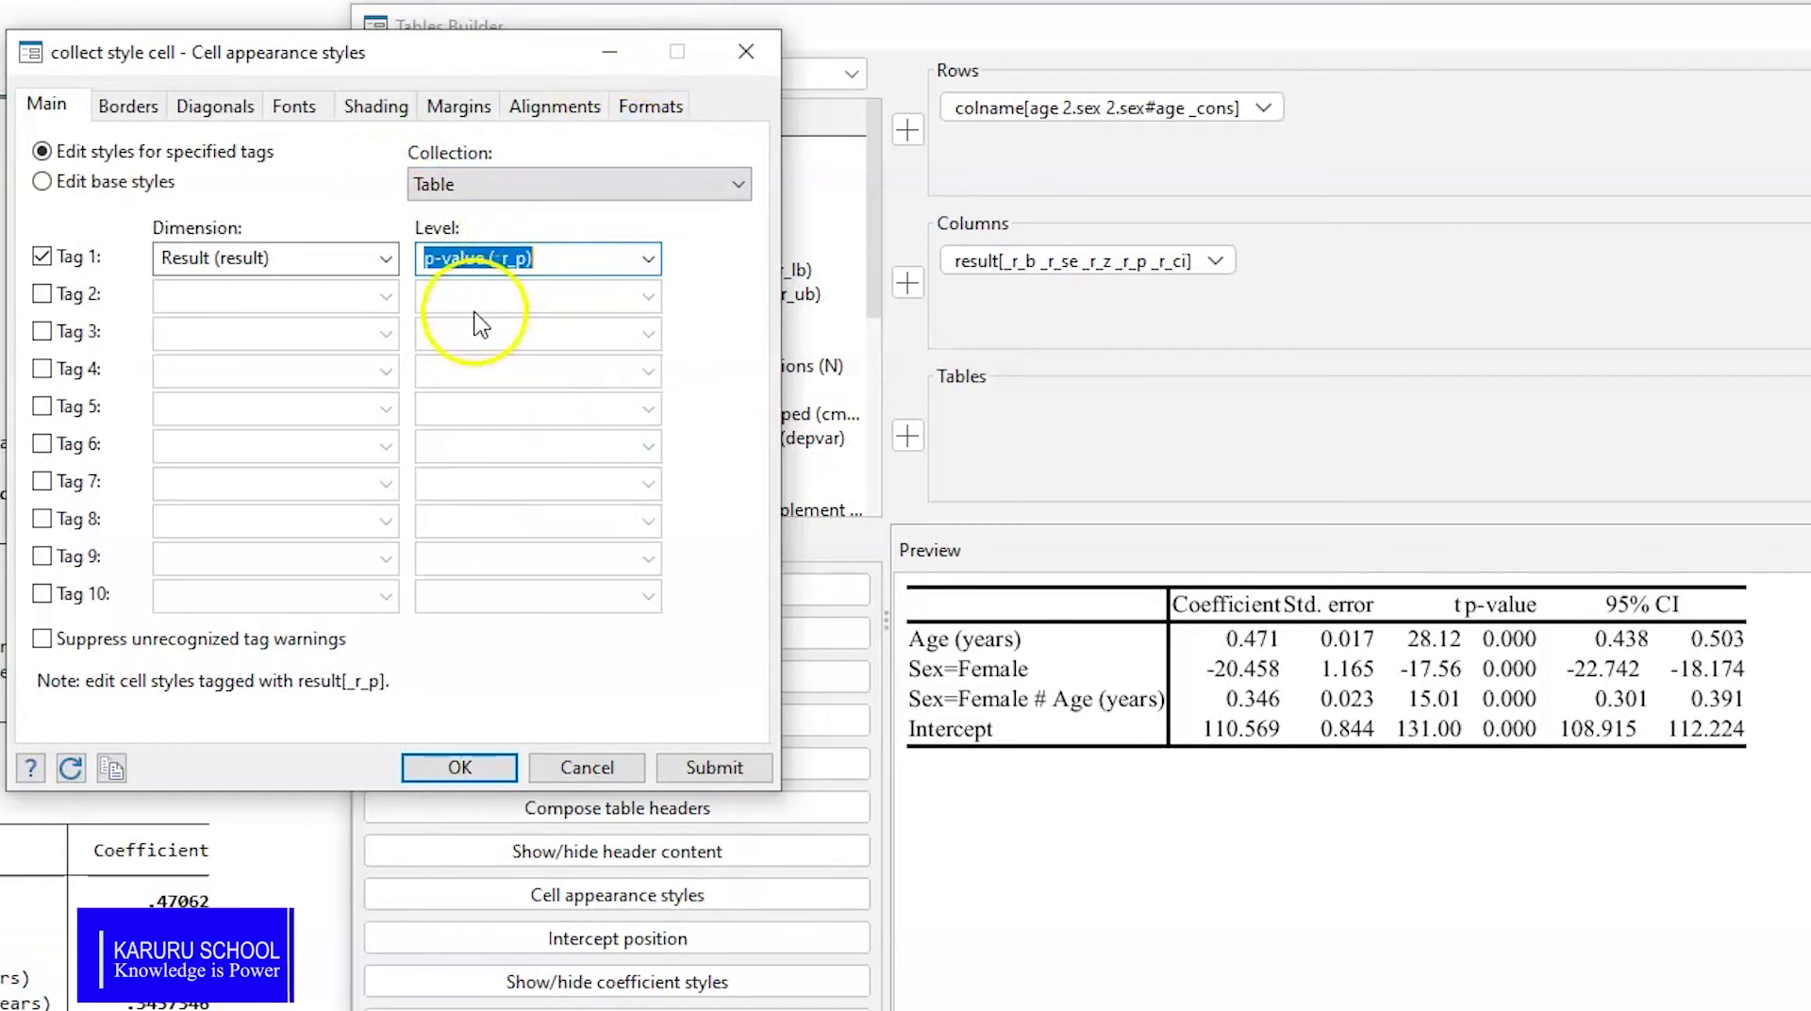
left_click(651, 108)
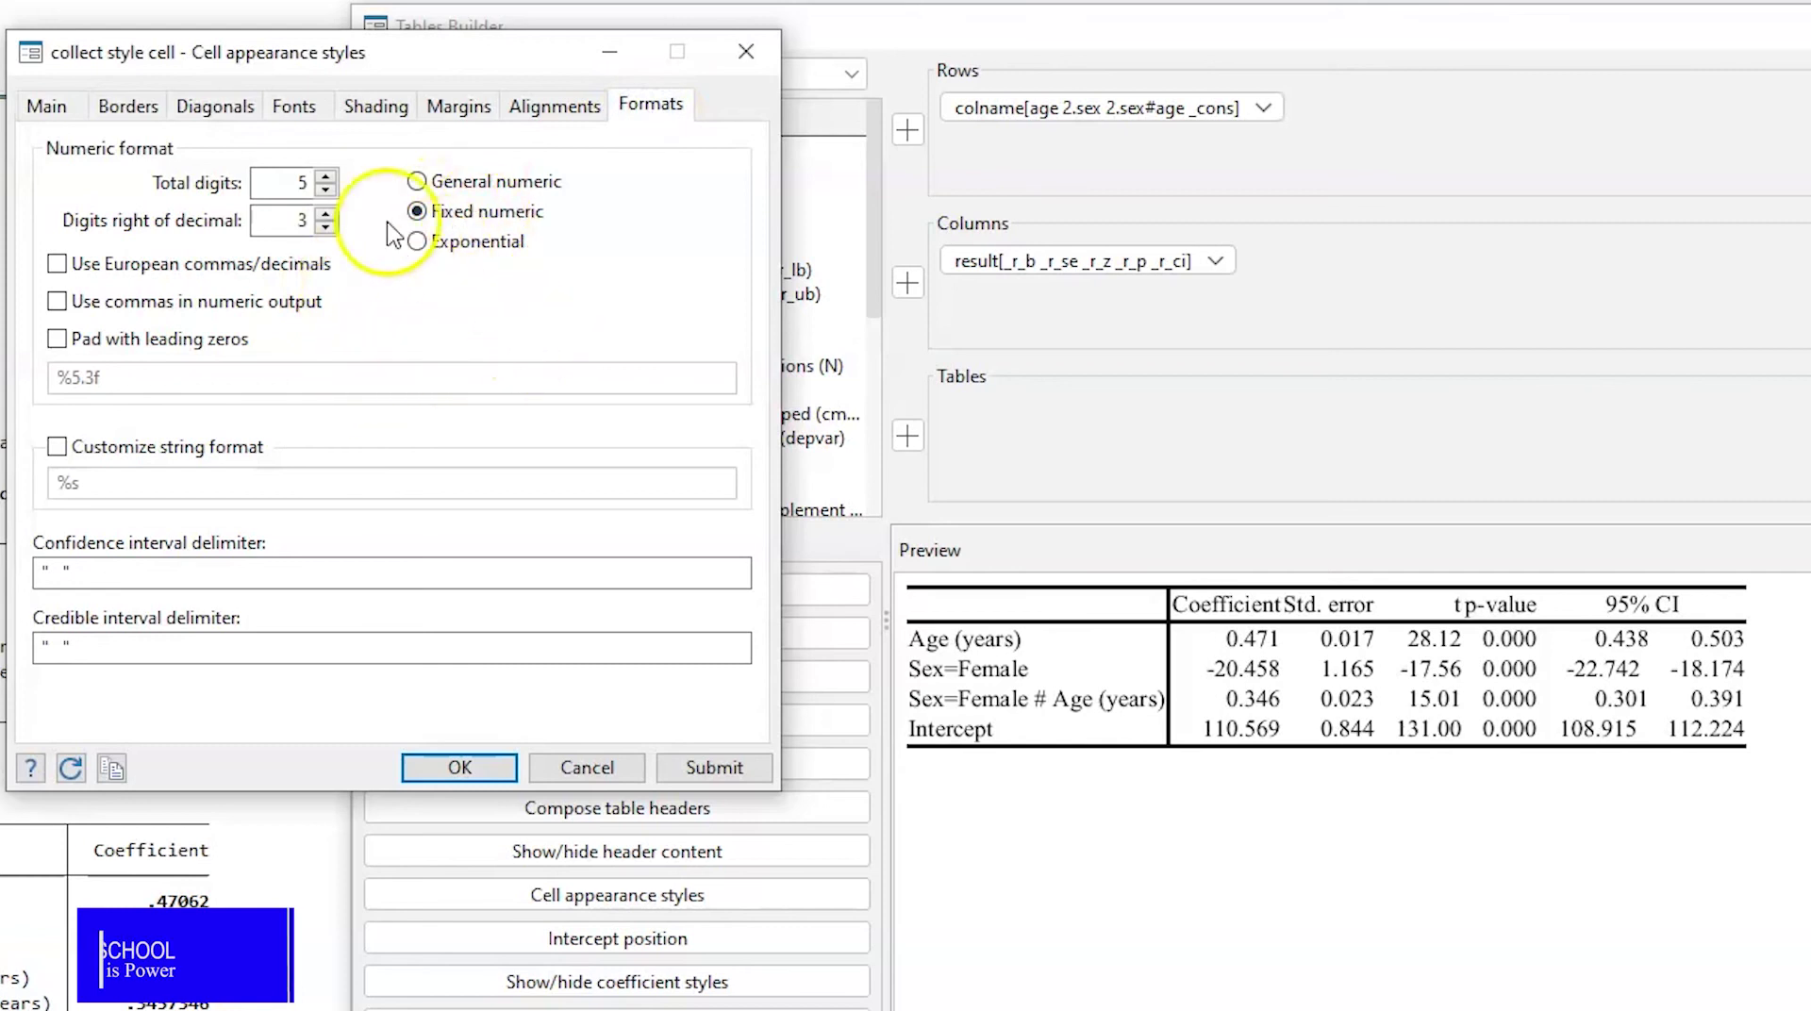
- Apply a four-decimal %6.4f fixed format so p-values read 0.0000, then close cell styling
left_click(307, 219)
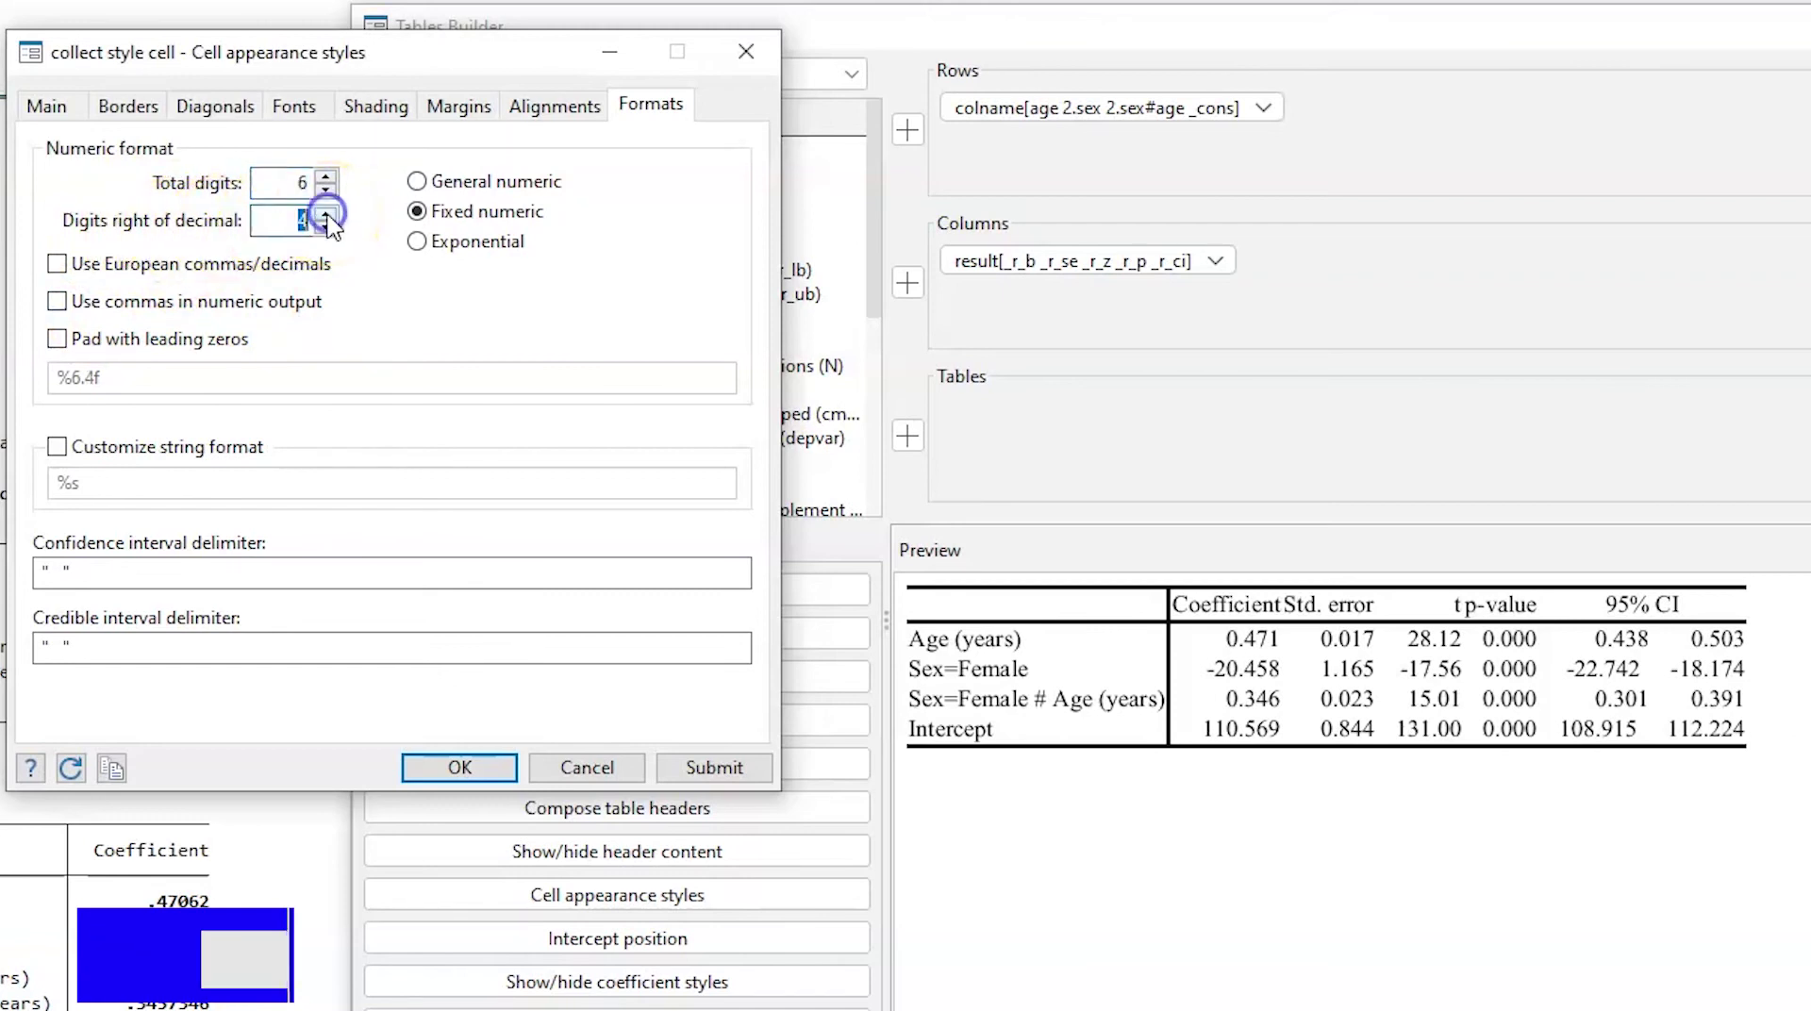
left_click(702, 766)
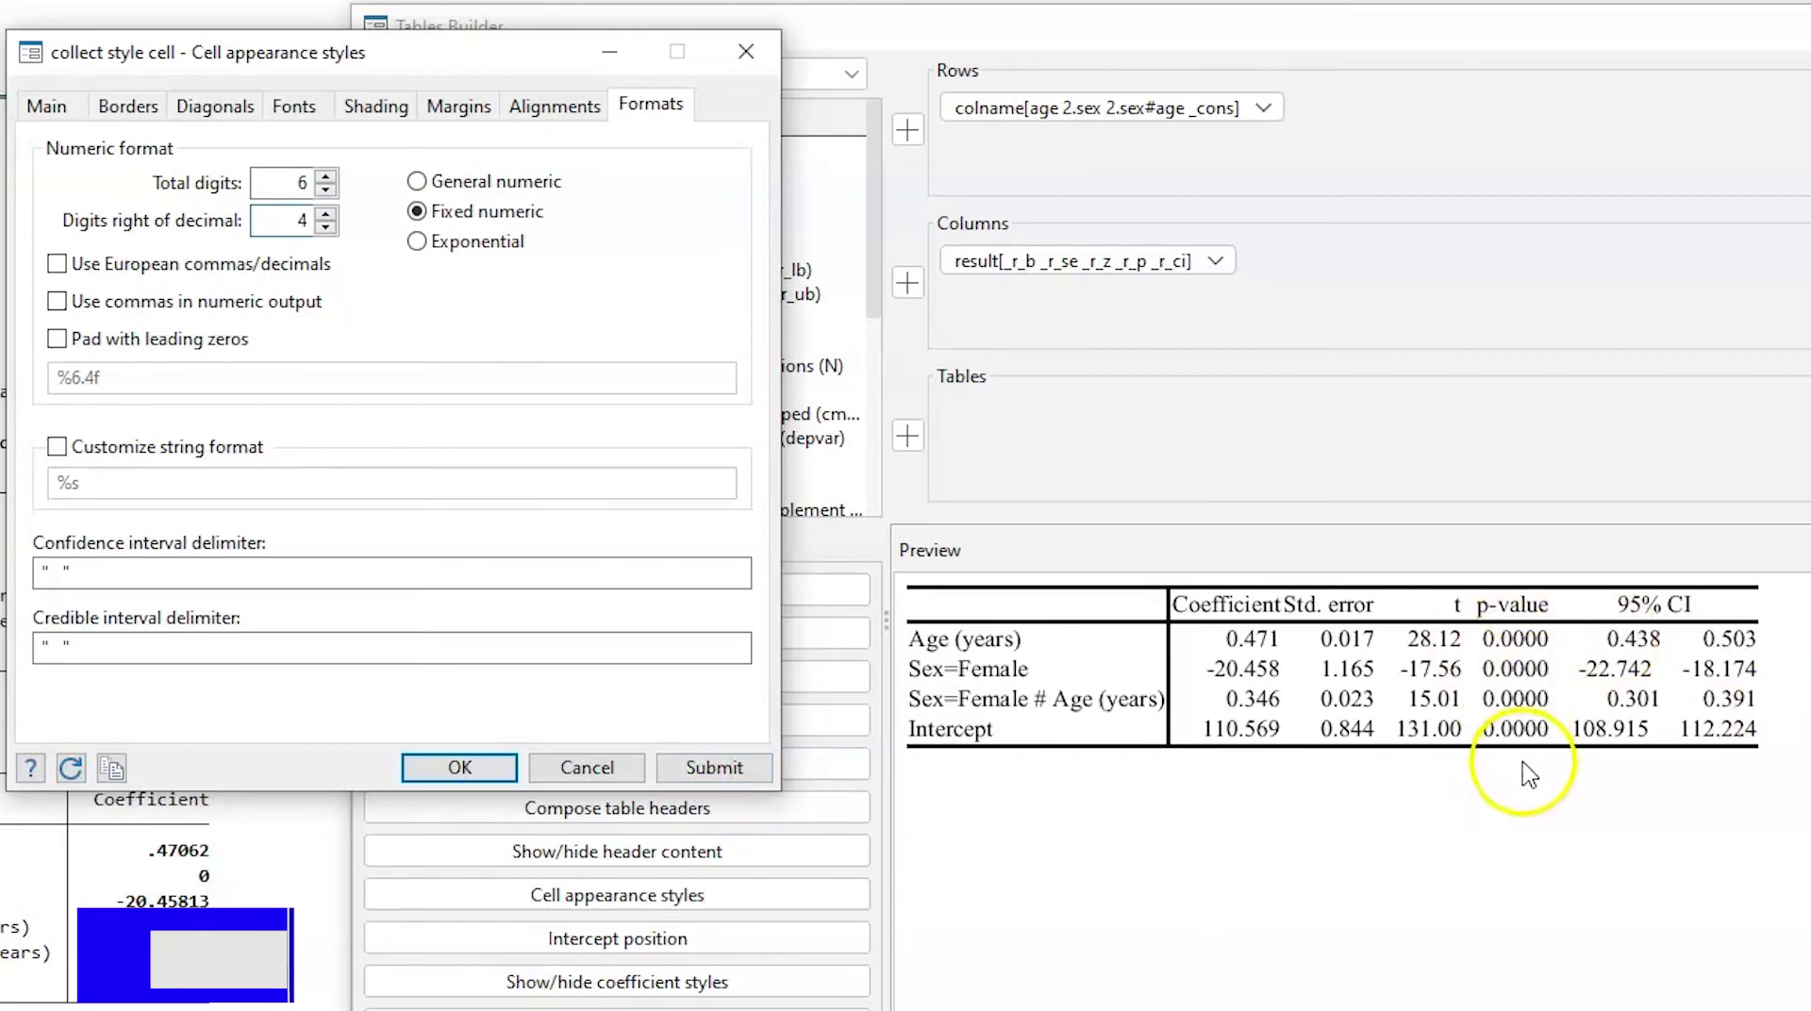
left_click(462, 769)
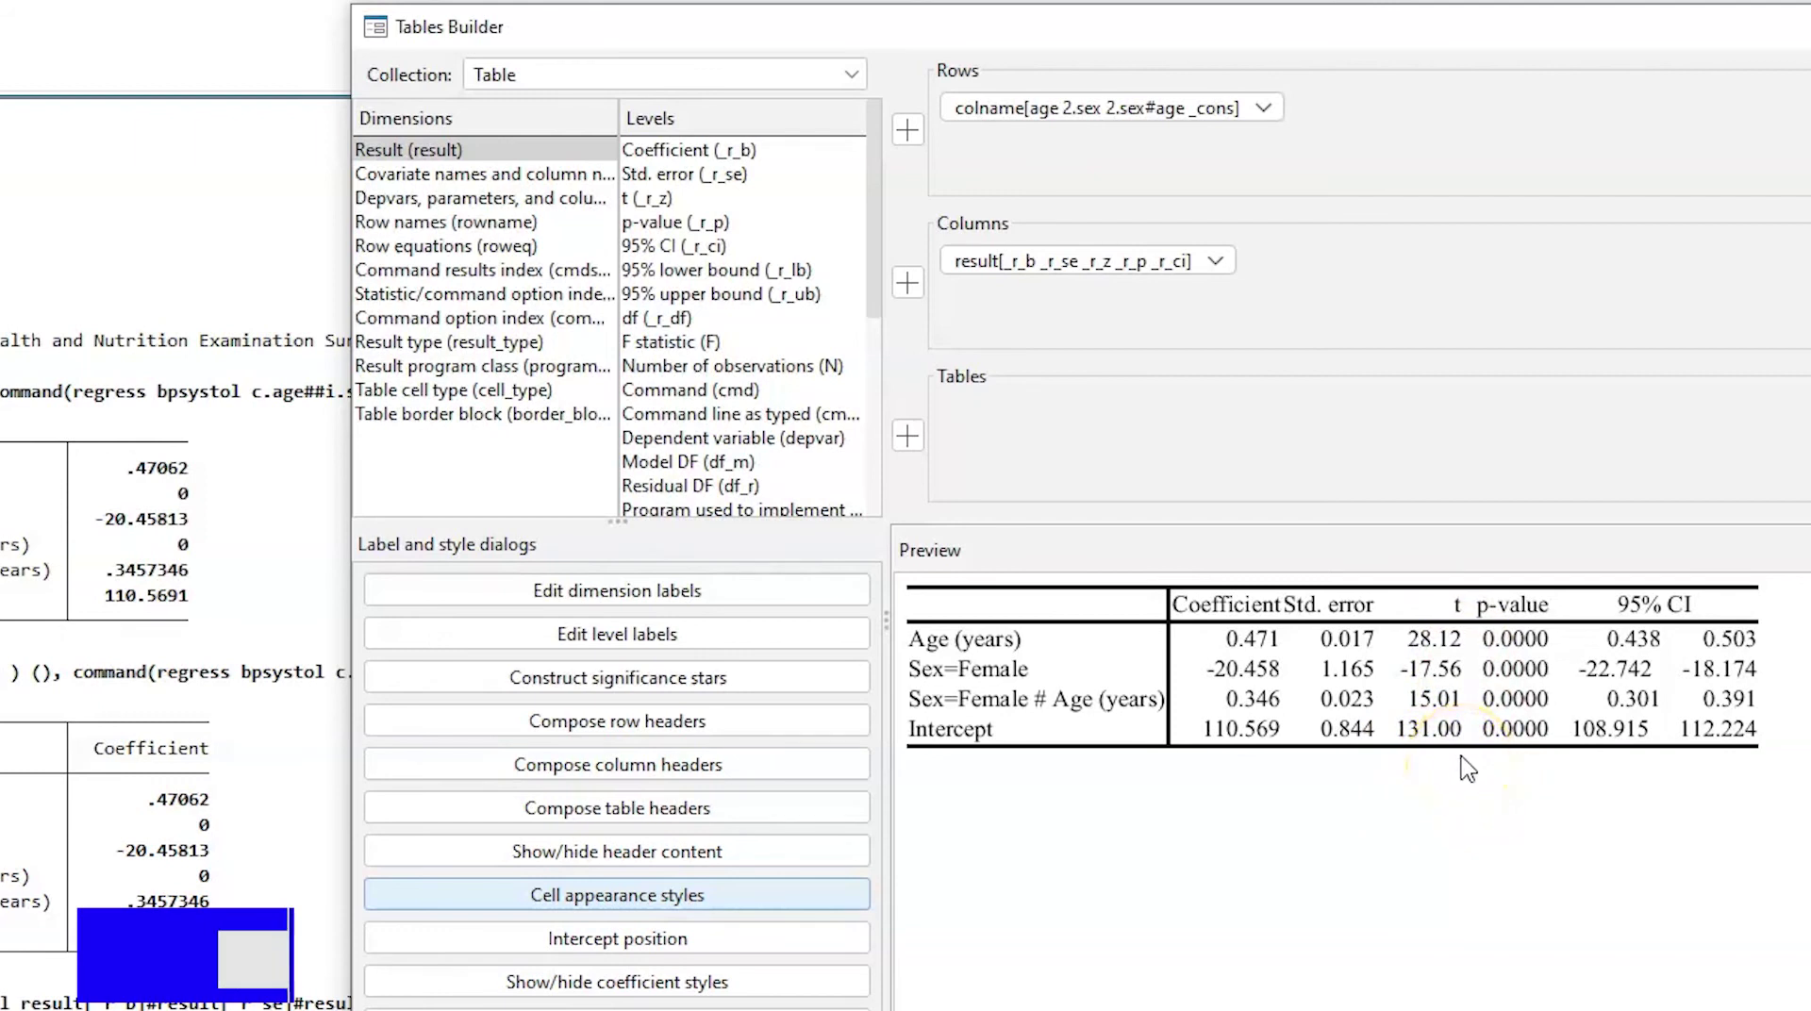
- Format the Result t statistic cells (_r_z) as %8.3f, e.g. 28.121 and 130.995
left_click(588, 897)
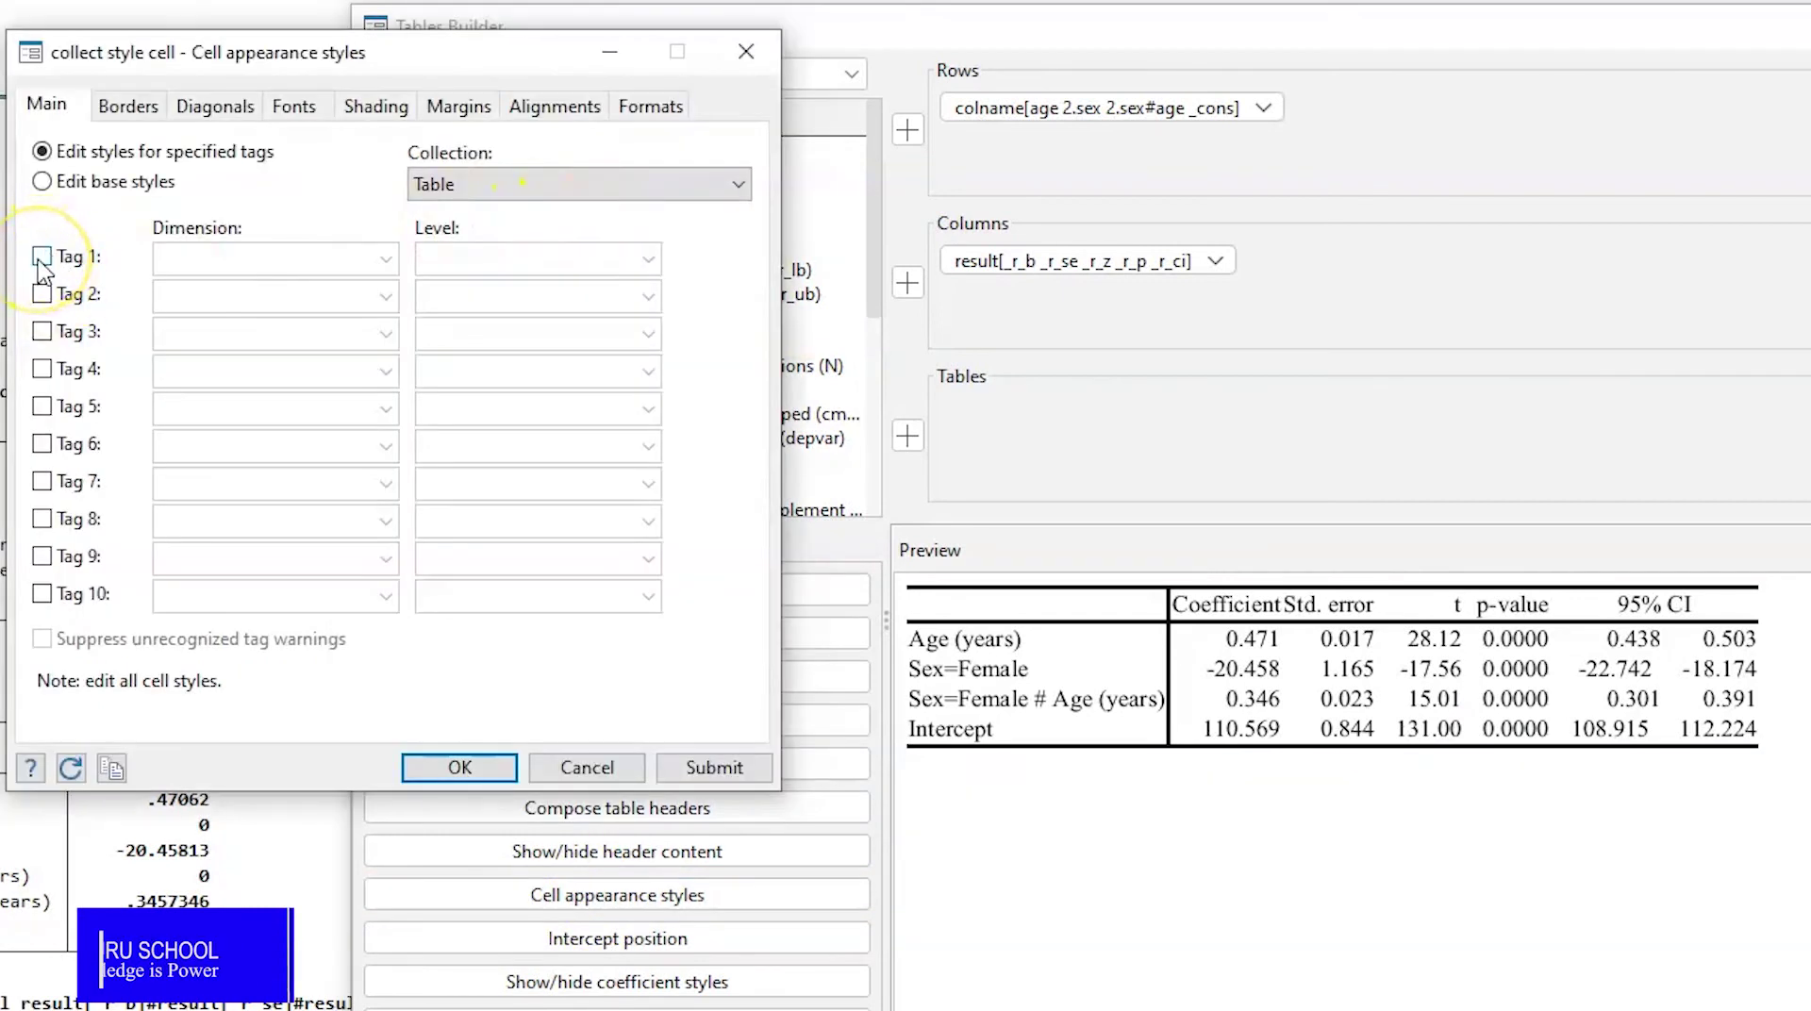
left_click(42, 257)
left_click(385, 258)
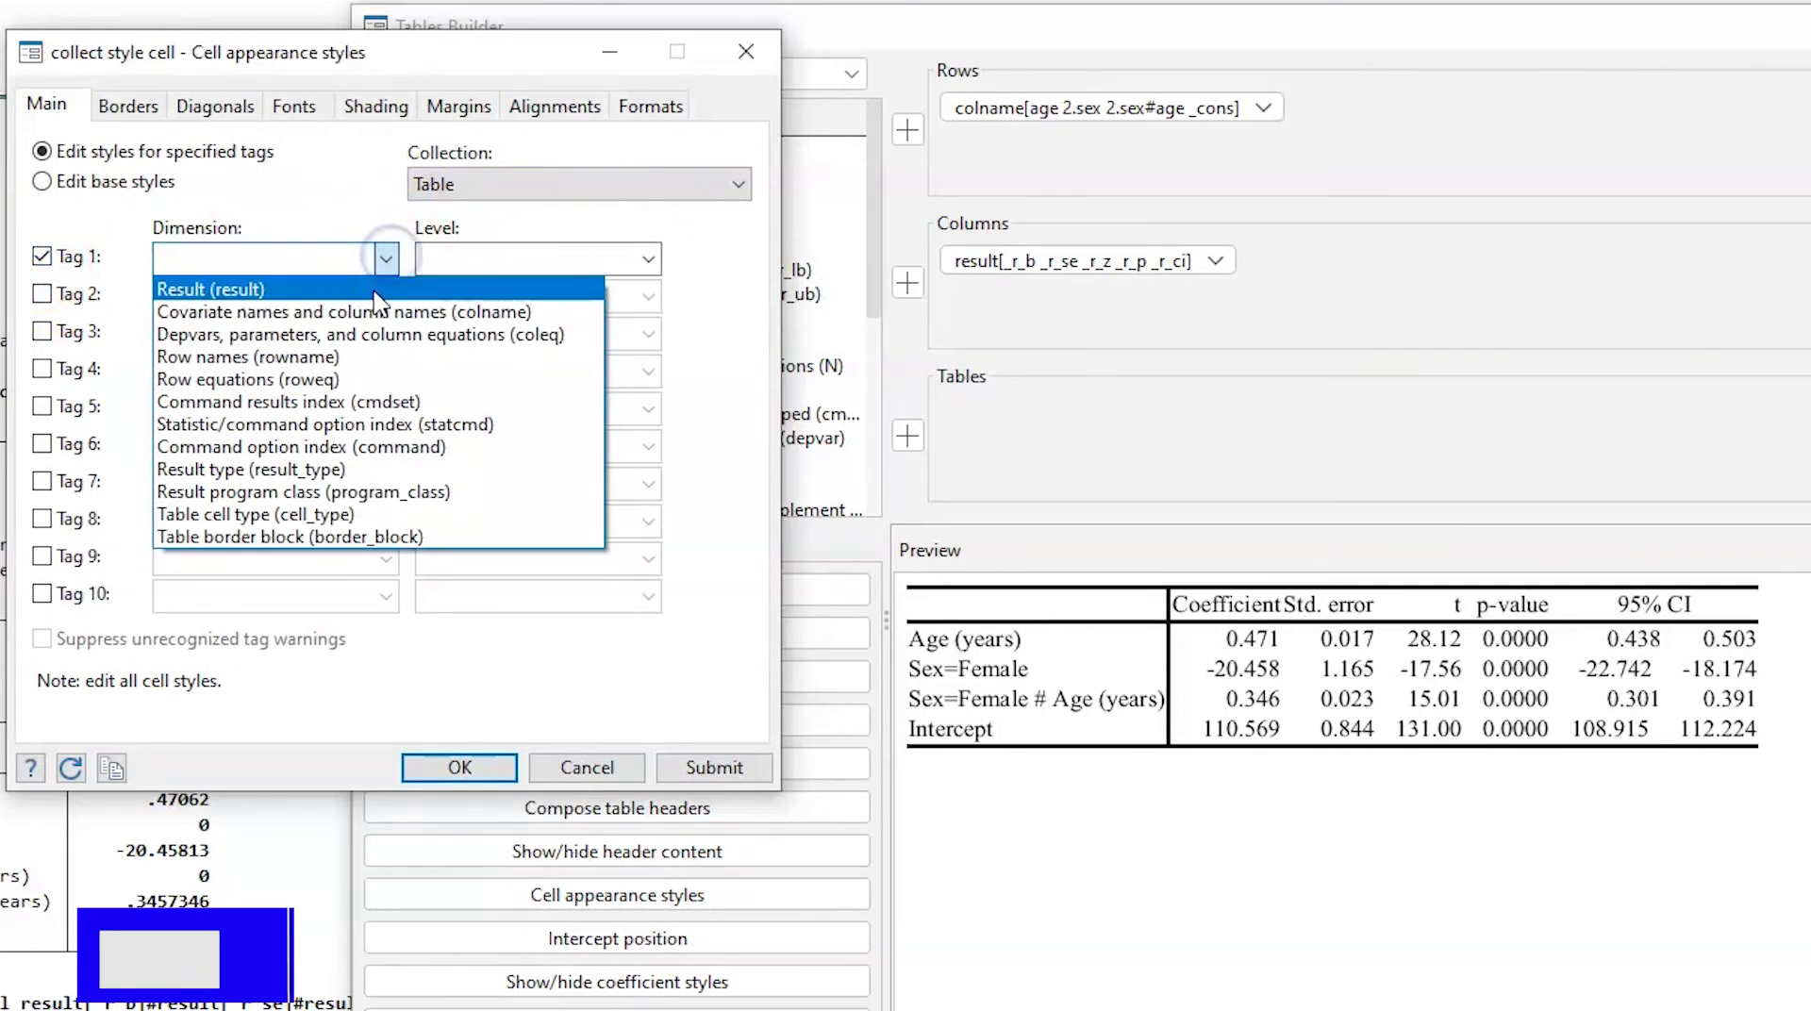
left_click(378, 294)
left_click(647, 259)
left_click(589, 329)
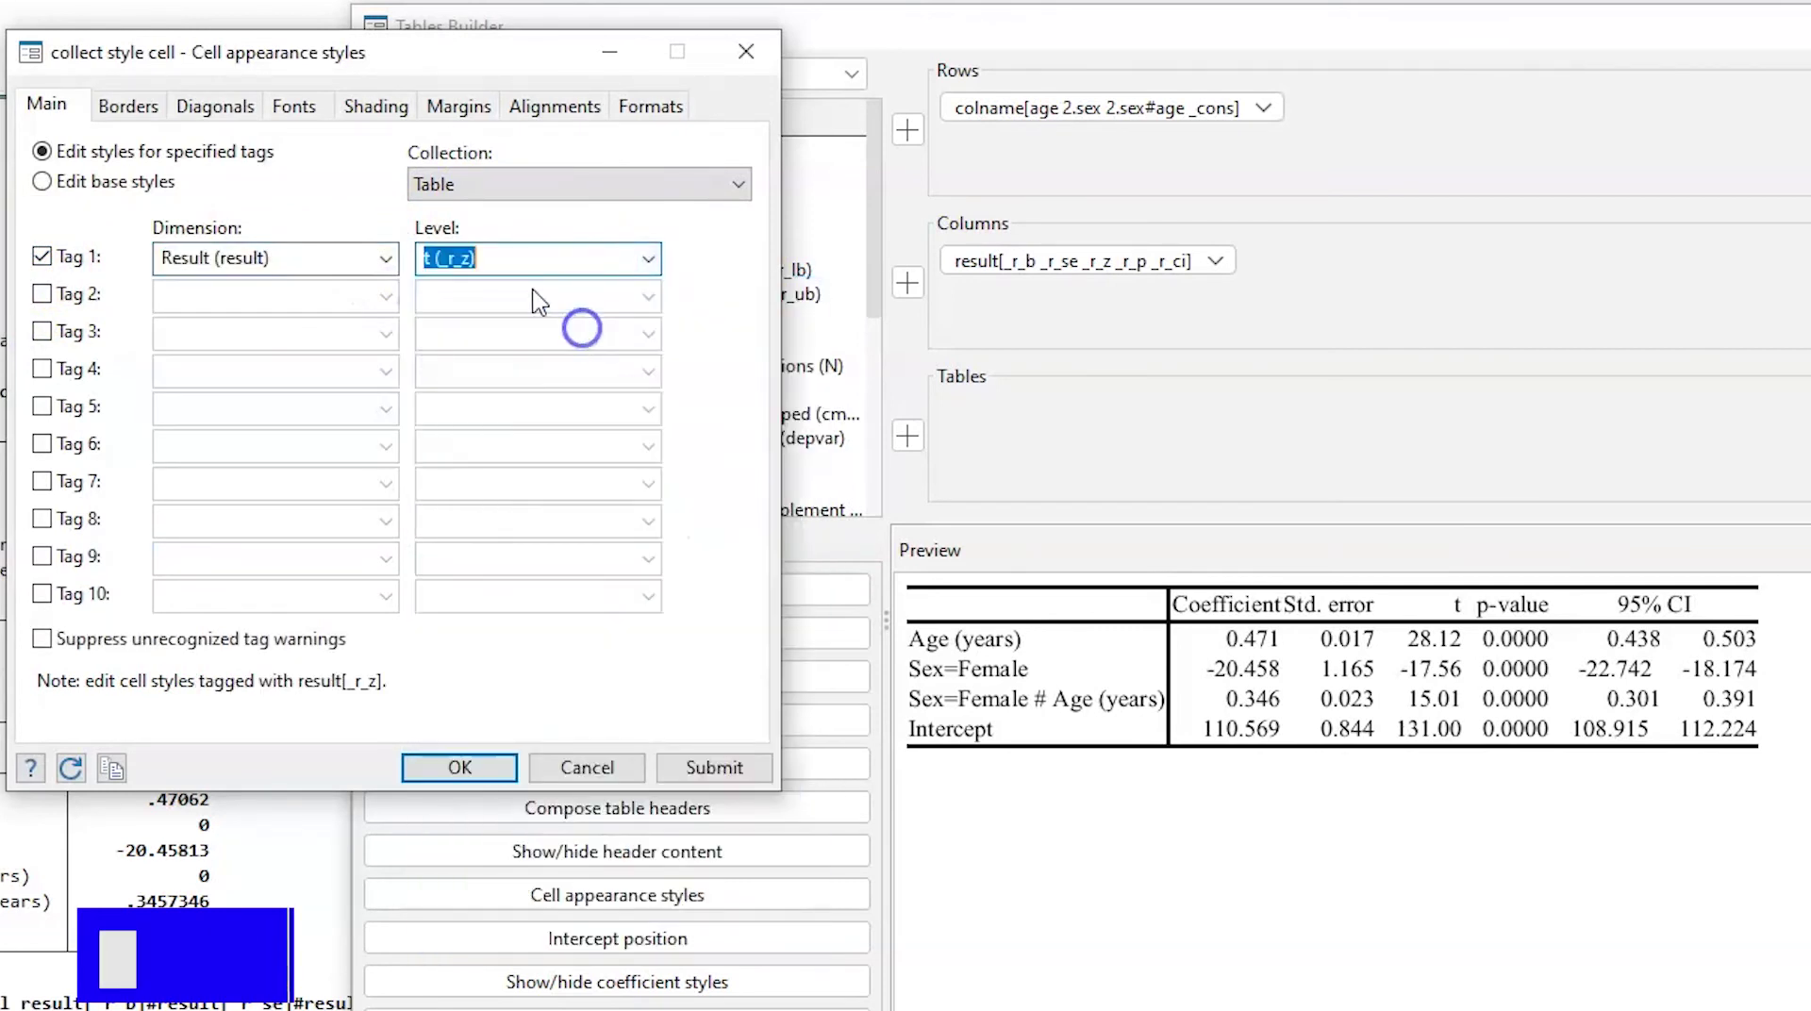
left_click(620, 108)
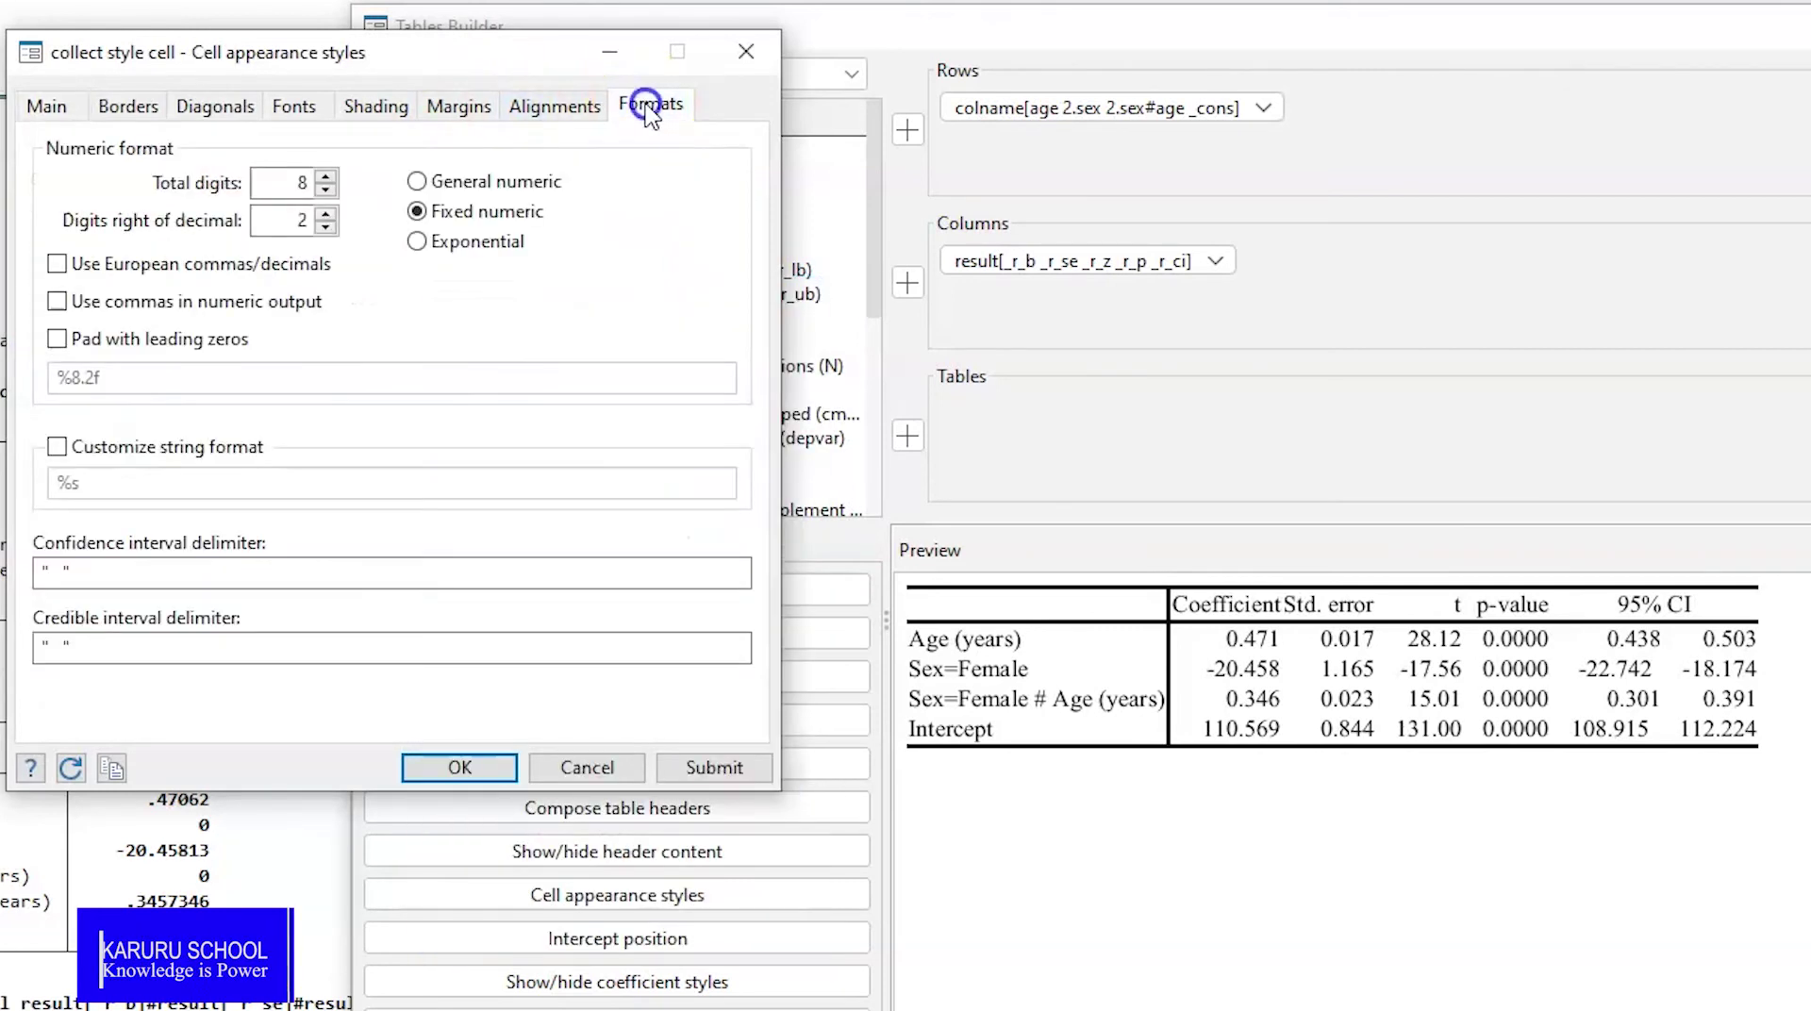
left_click(326, 215)
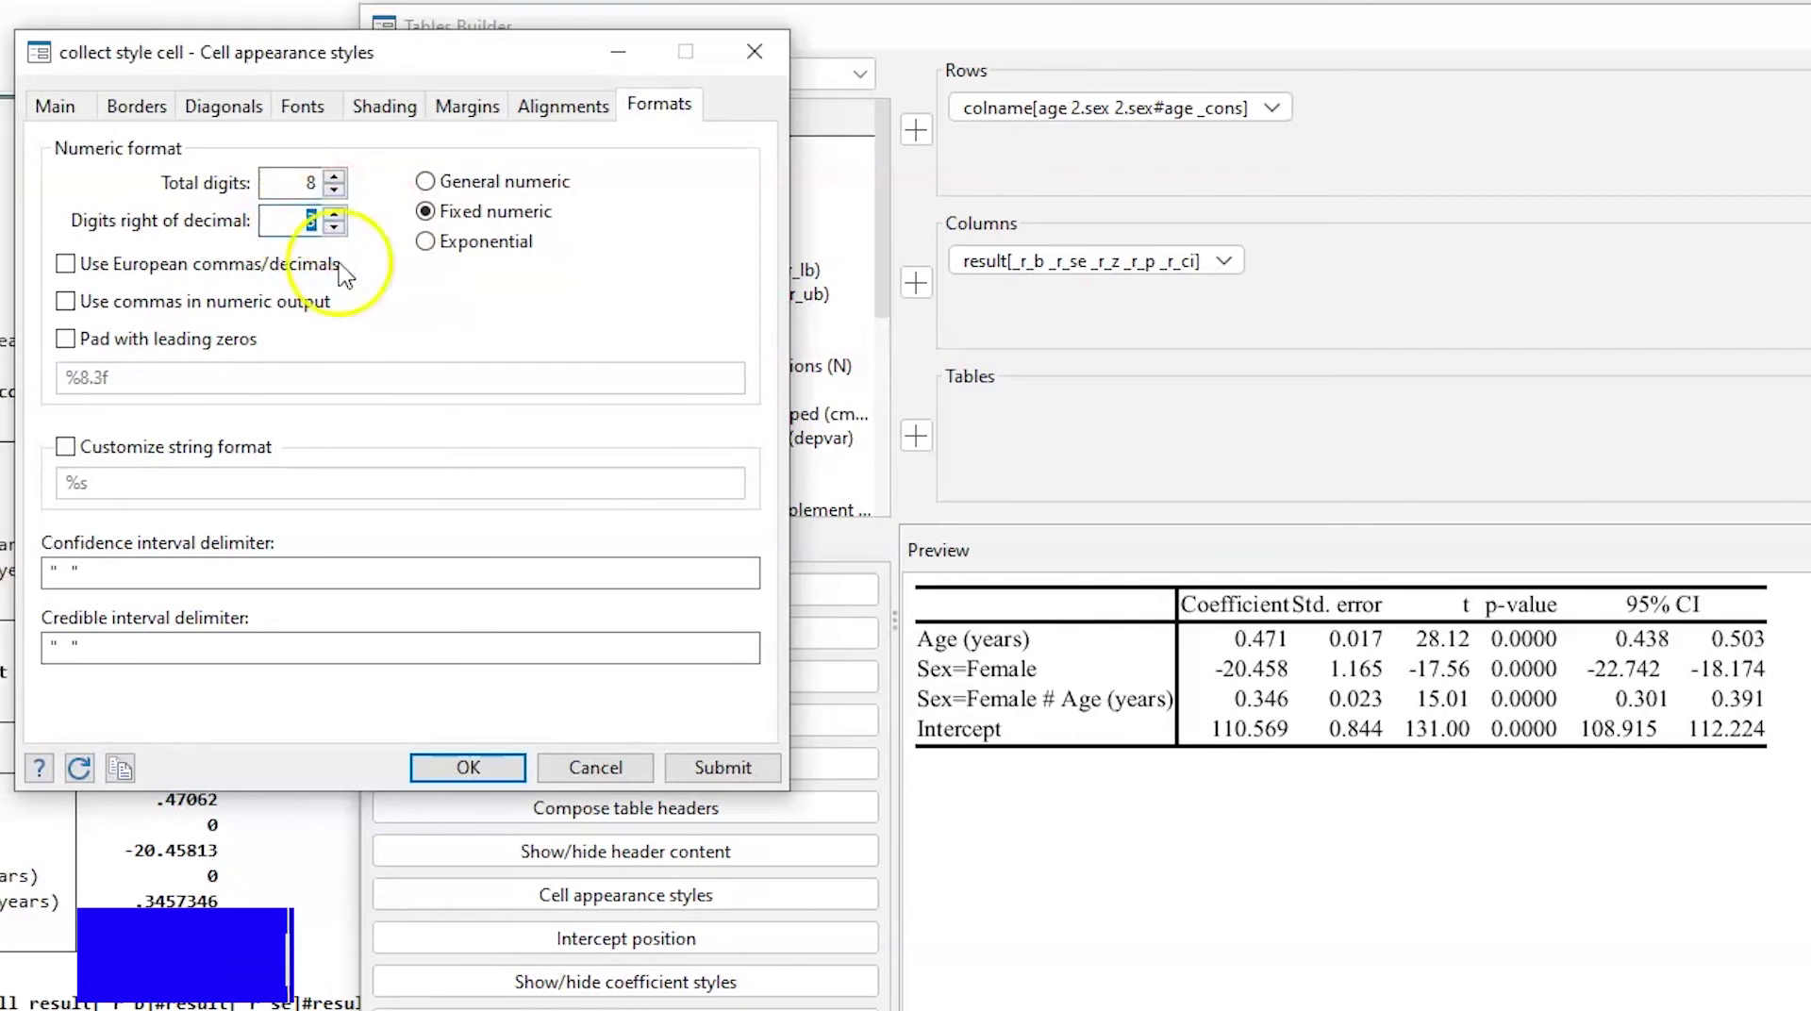
left_click(719, 768)
left_click(479, 768)
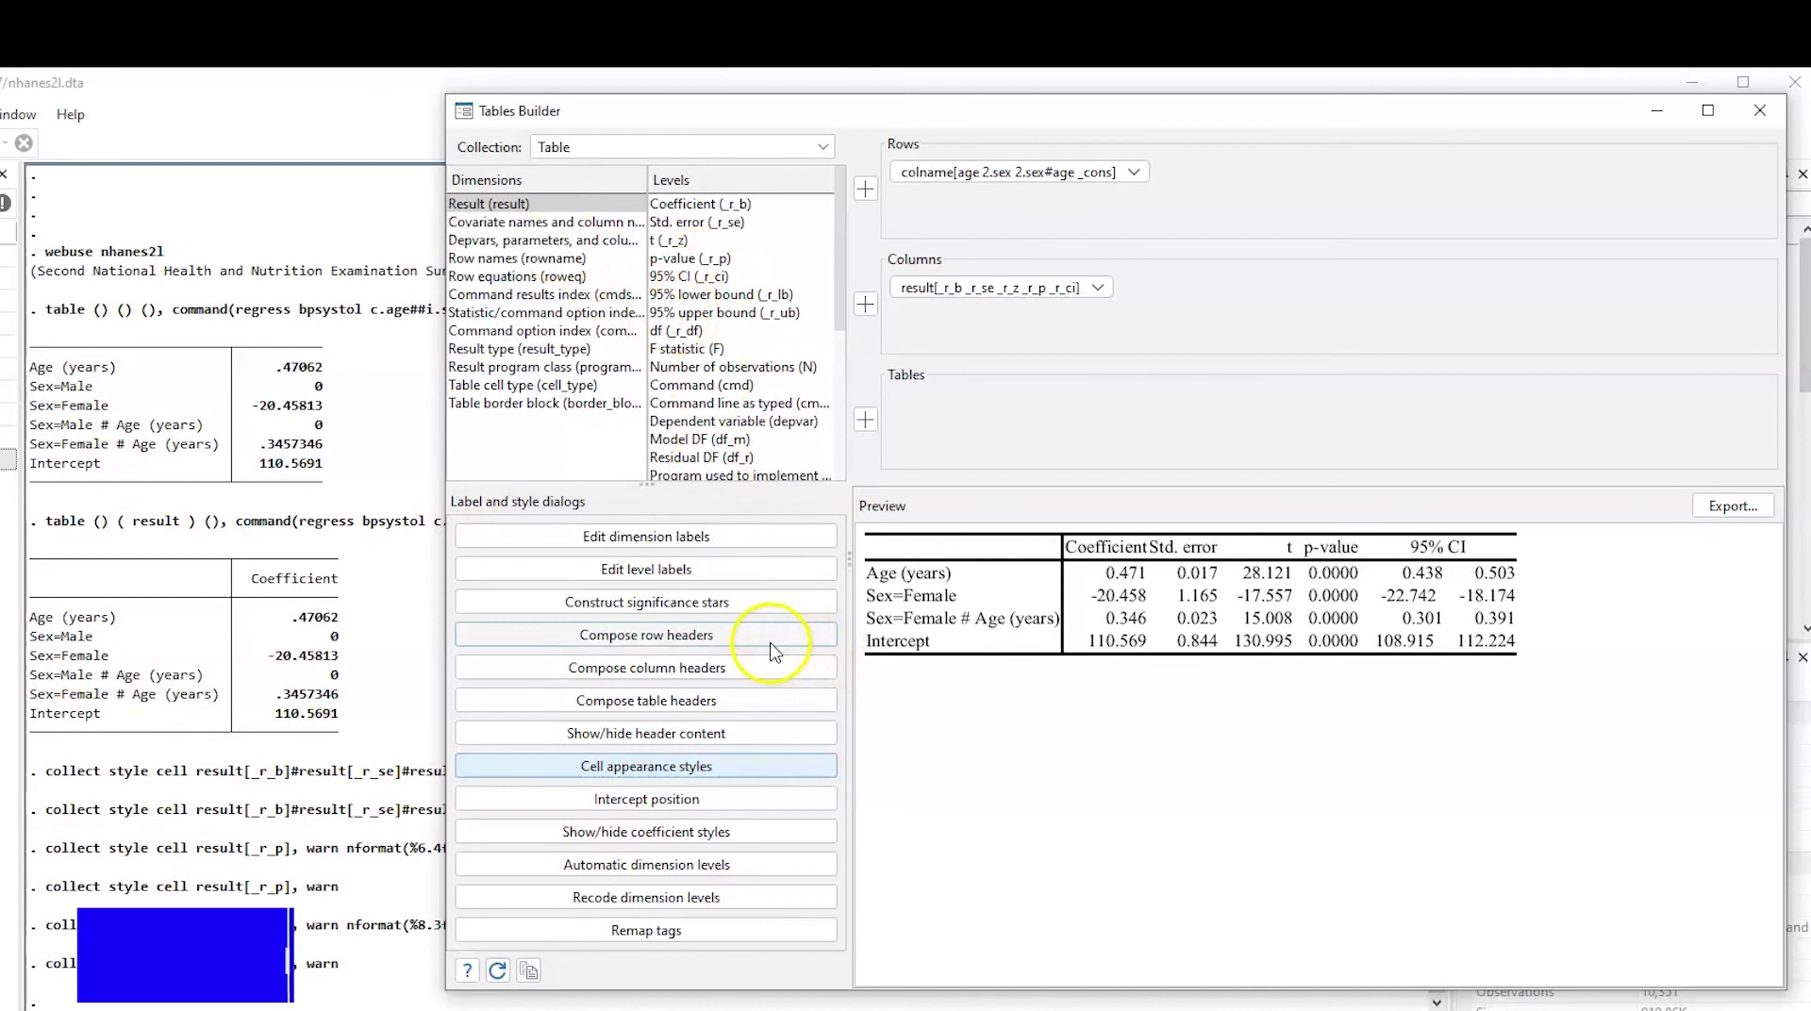
- Set the cell font family to arial so the whole preview table renders in Arial
left_click(650, 764)
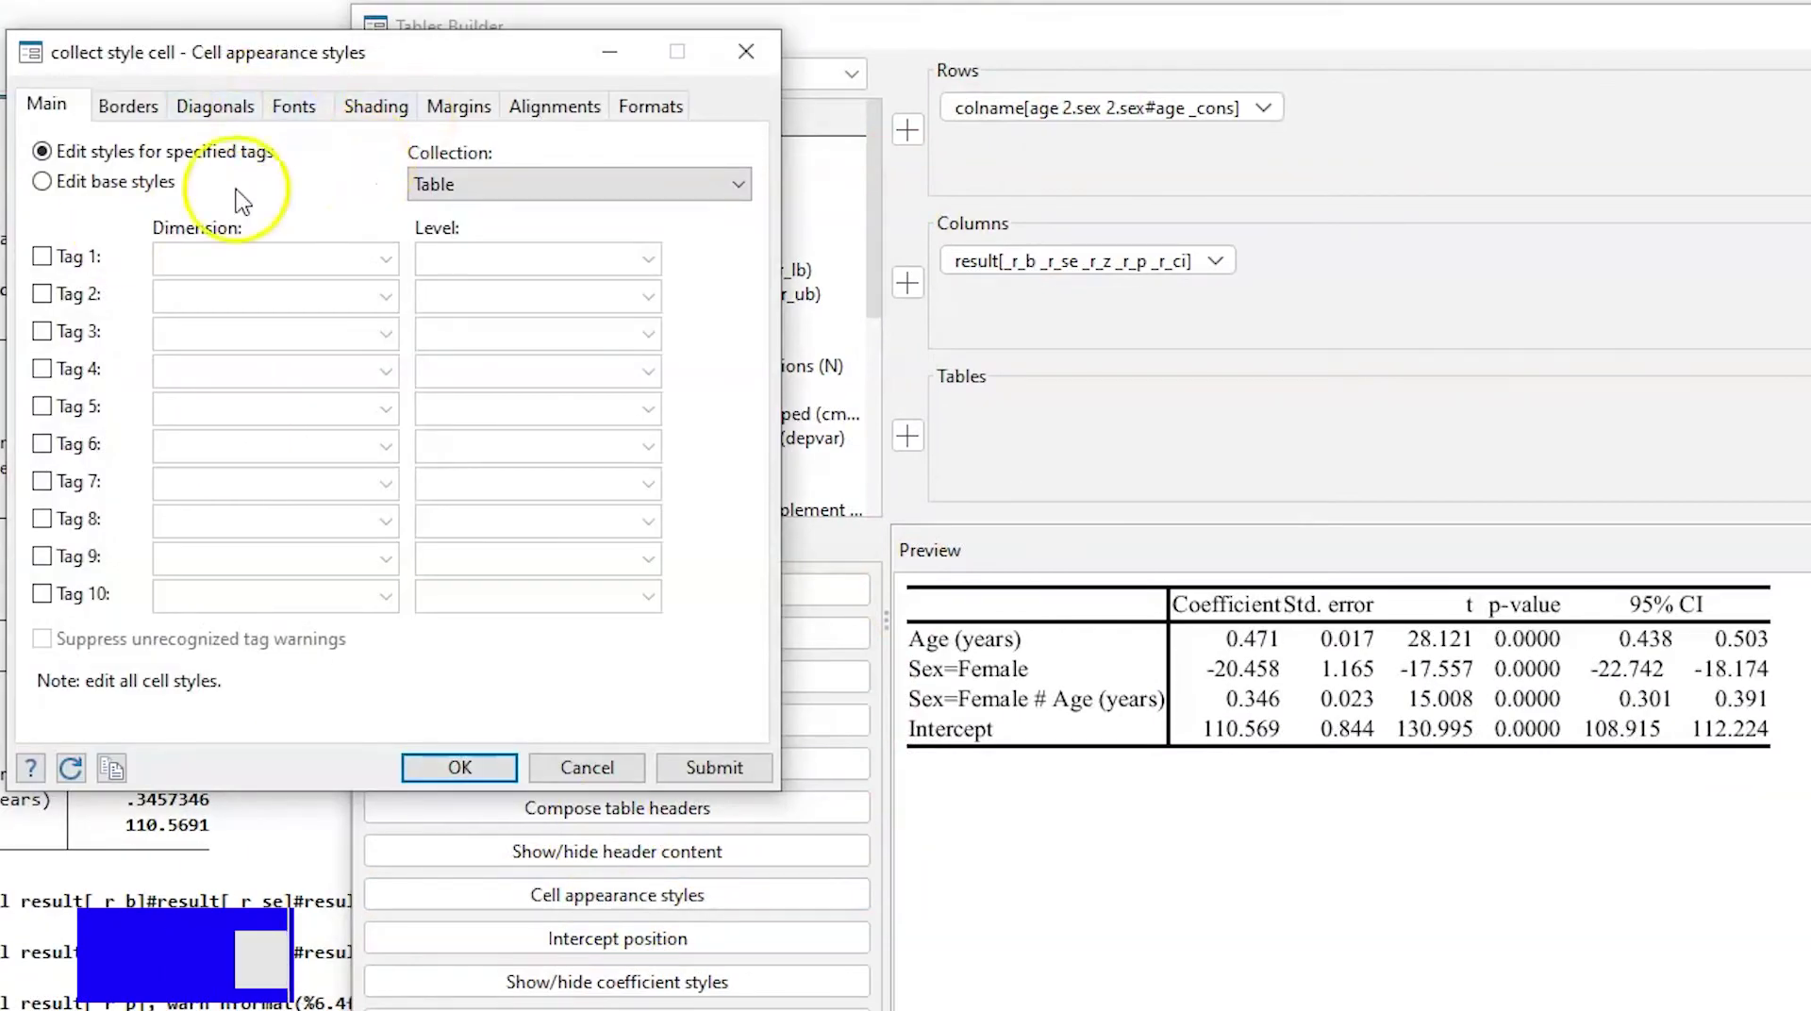
left_click(294, 110)
left_click(65, 182)
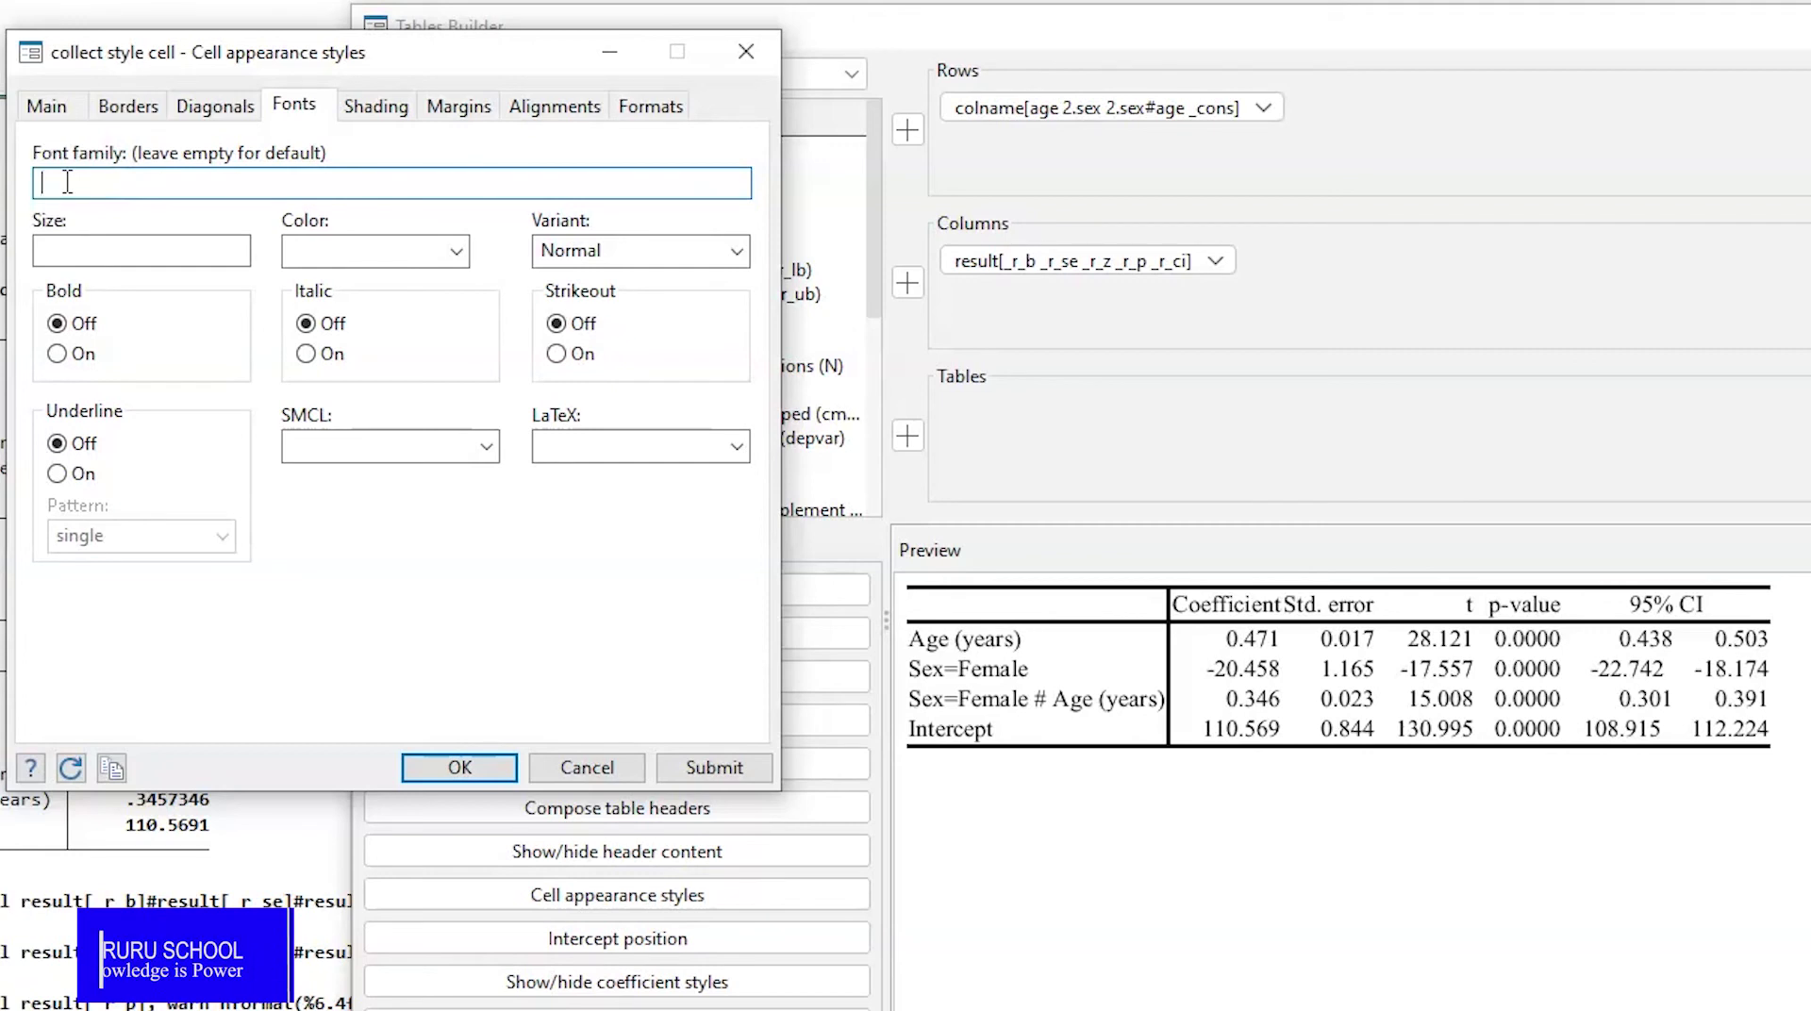
type("arial")
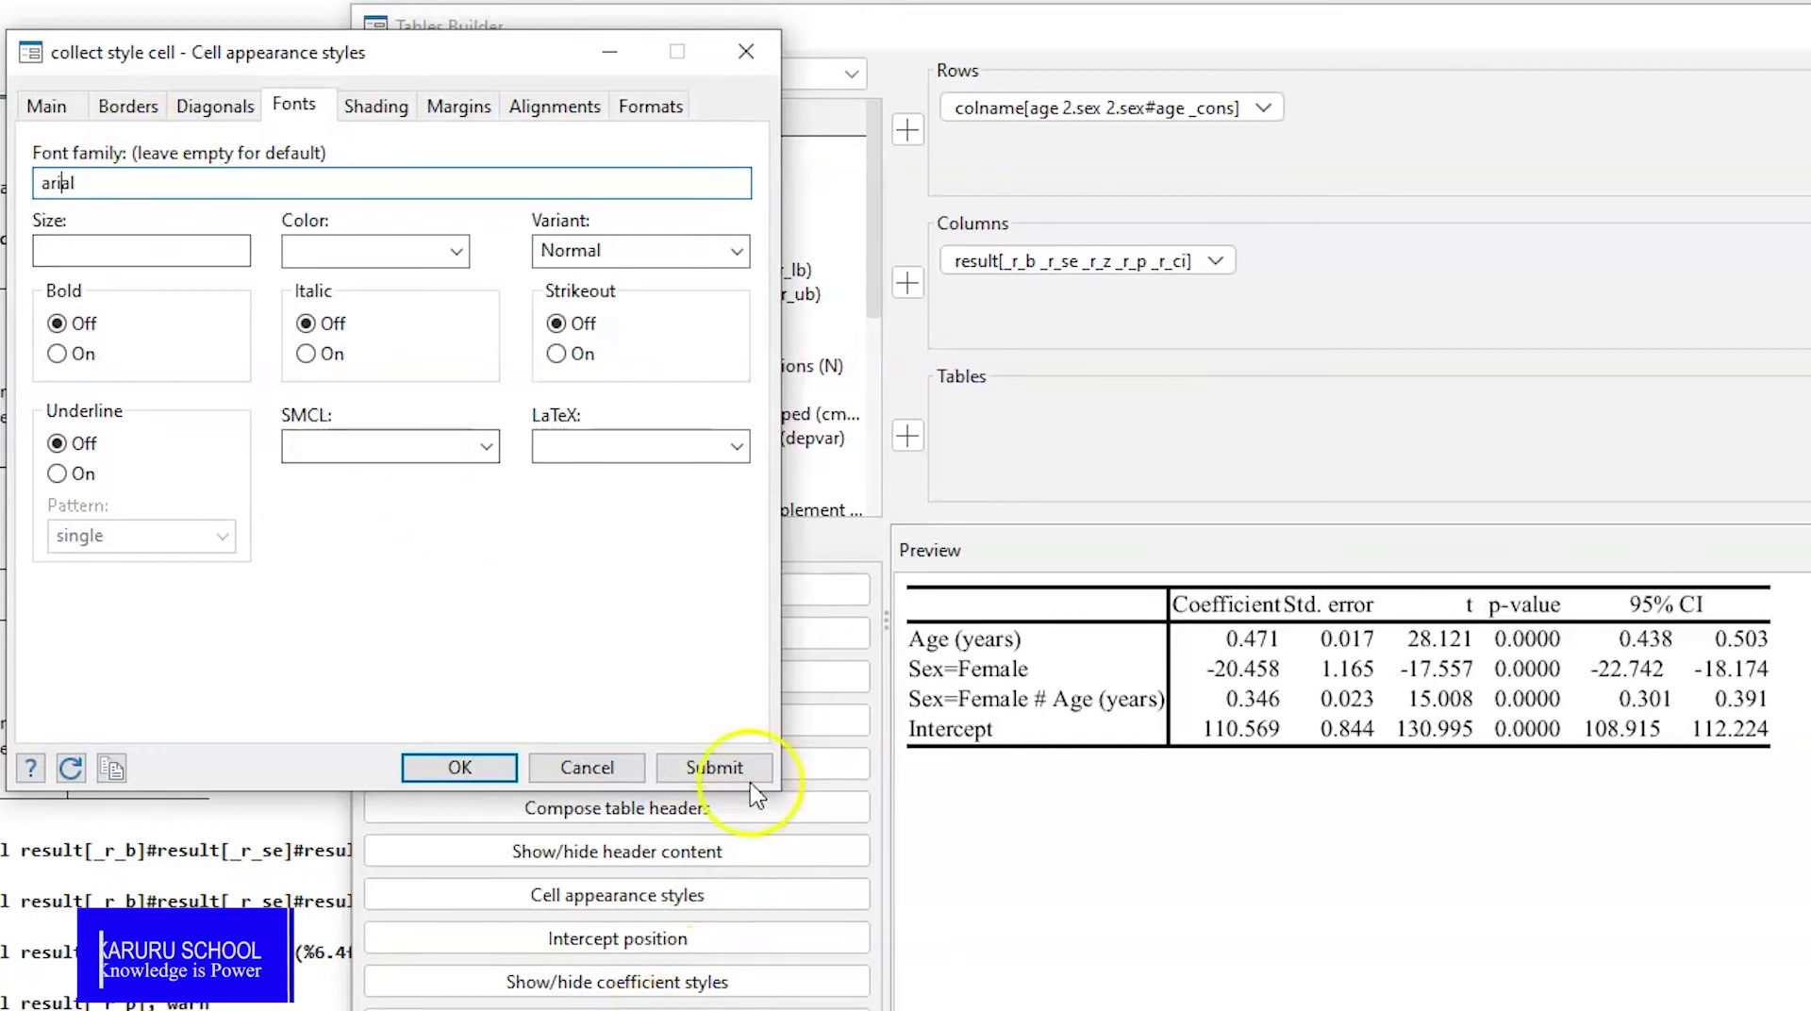
left_click(715, 769)
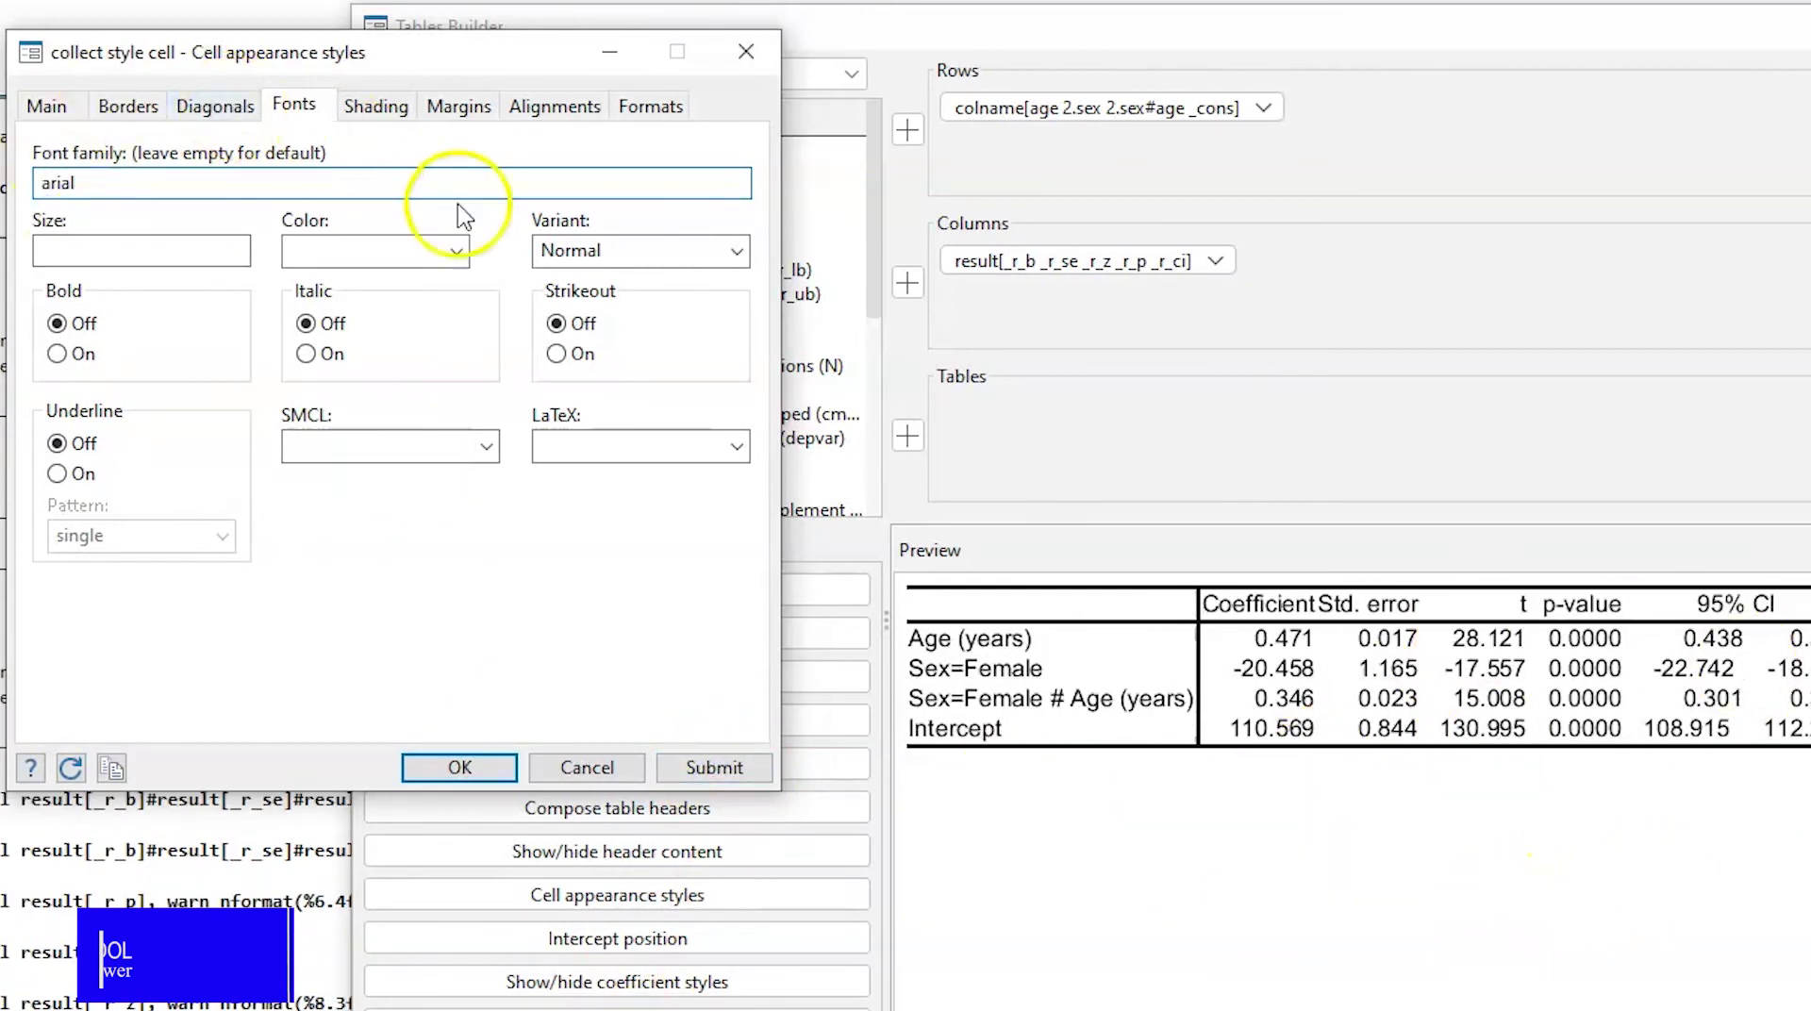
left_click(460, 105)
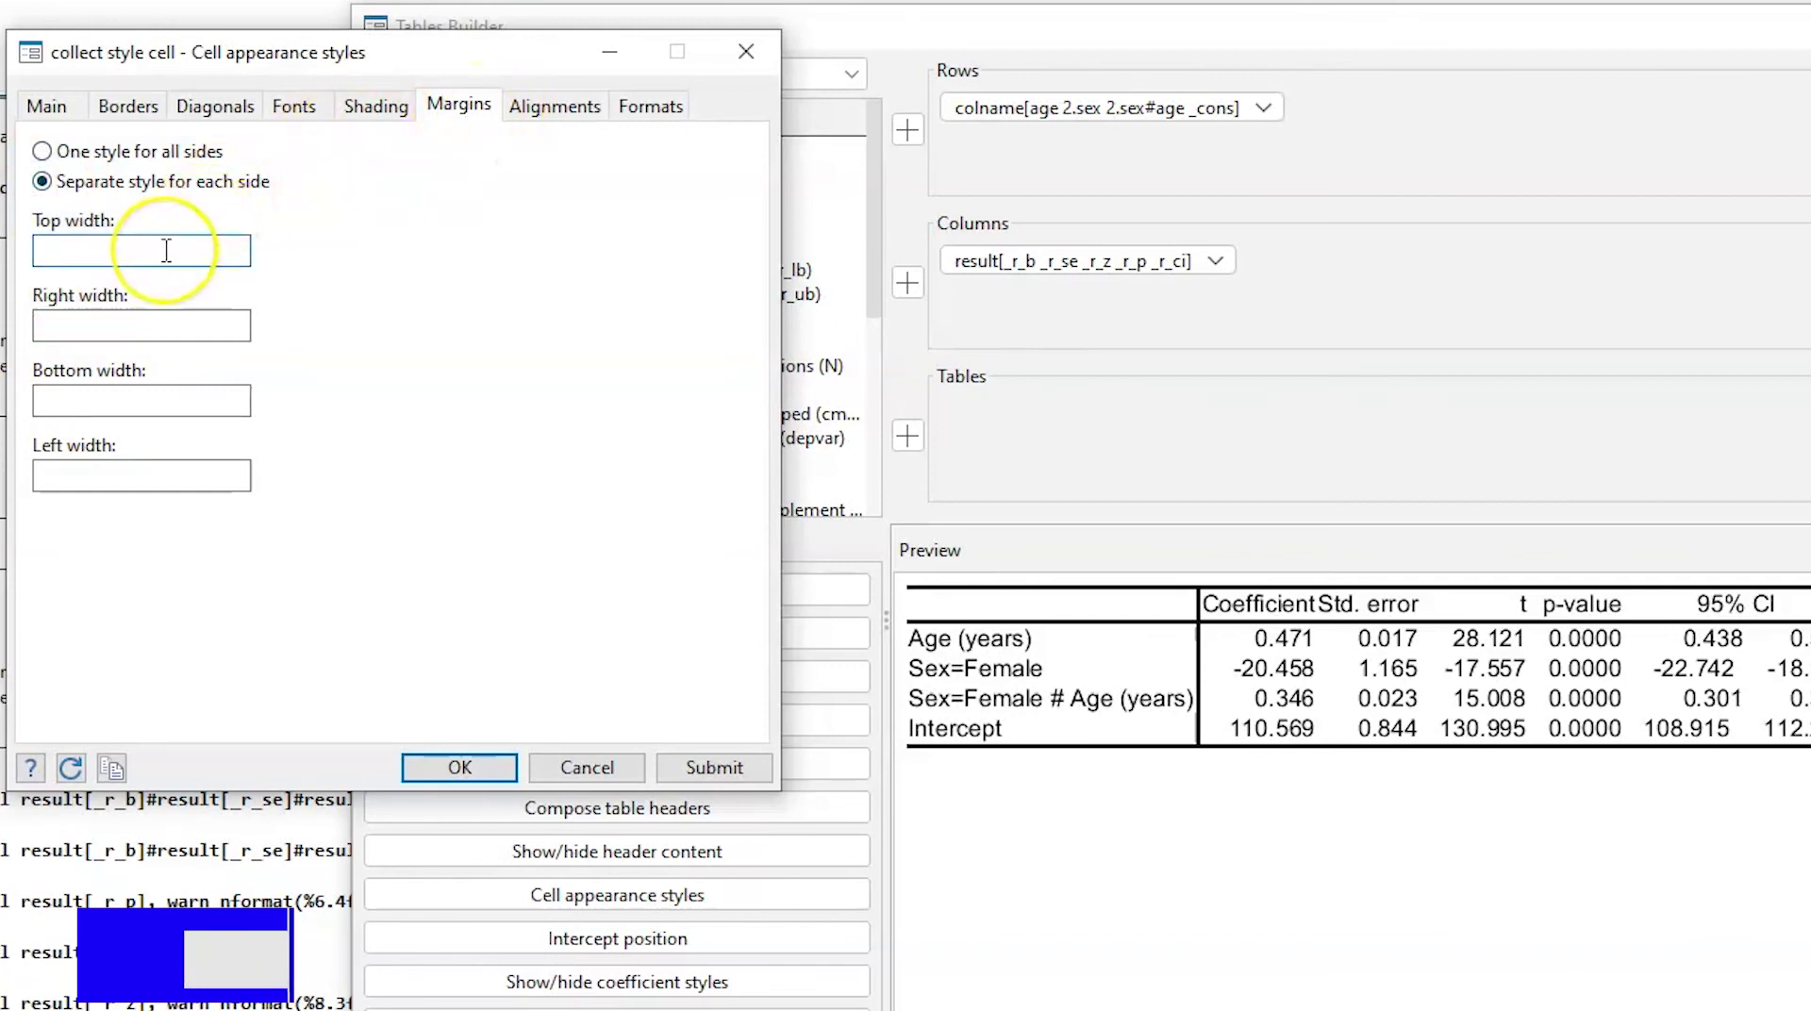
- Apply separate cell margins: top 5, right 15, bottom 5, left 15
left_click(82, 325)
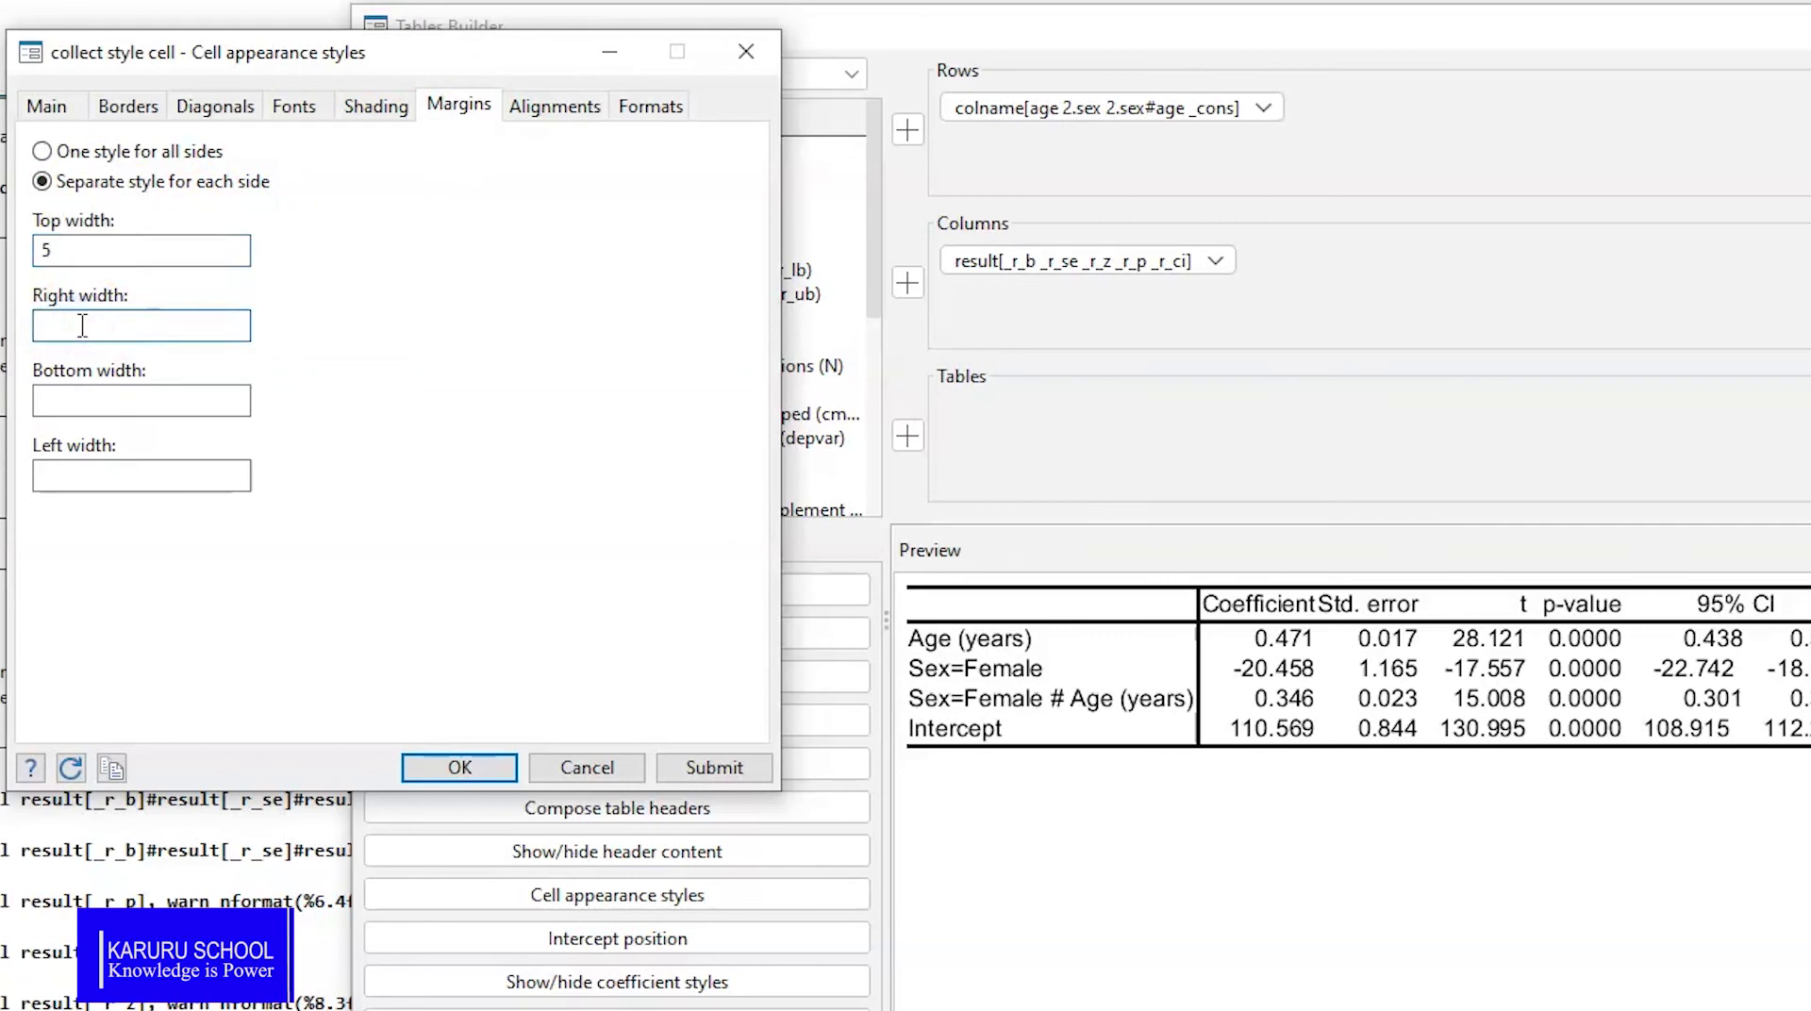
left_click(105, 398)
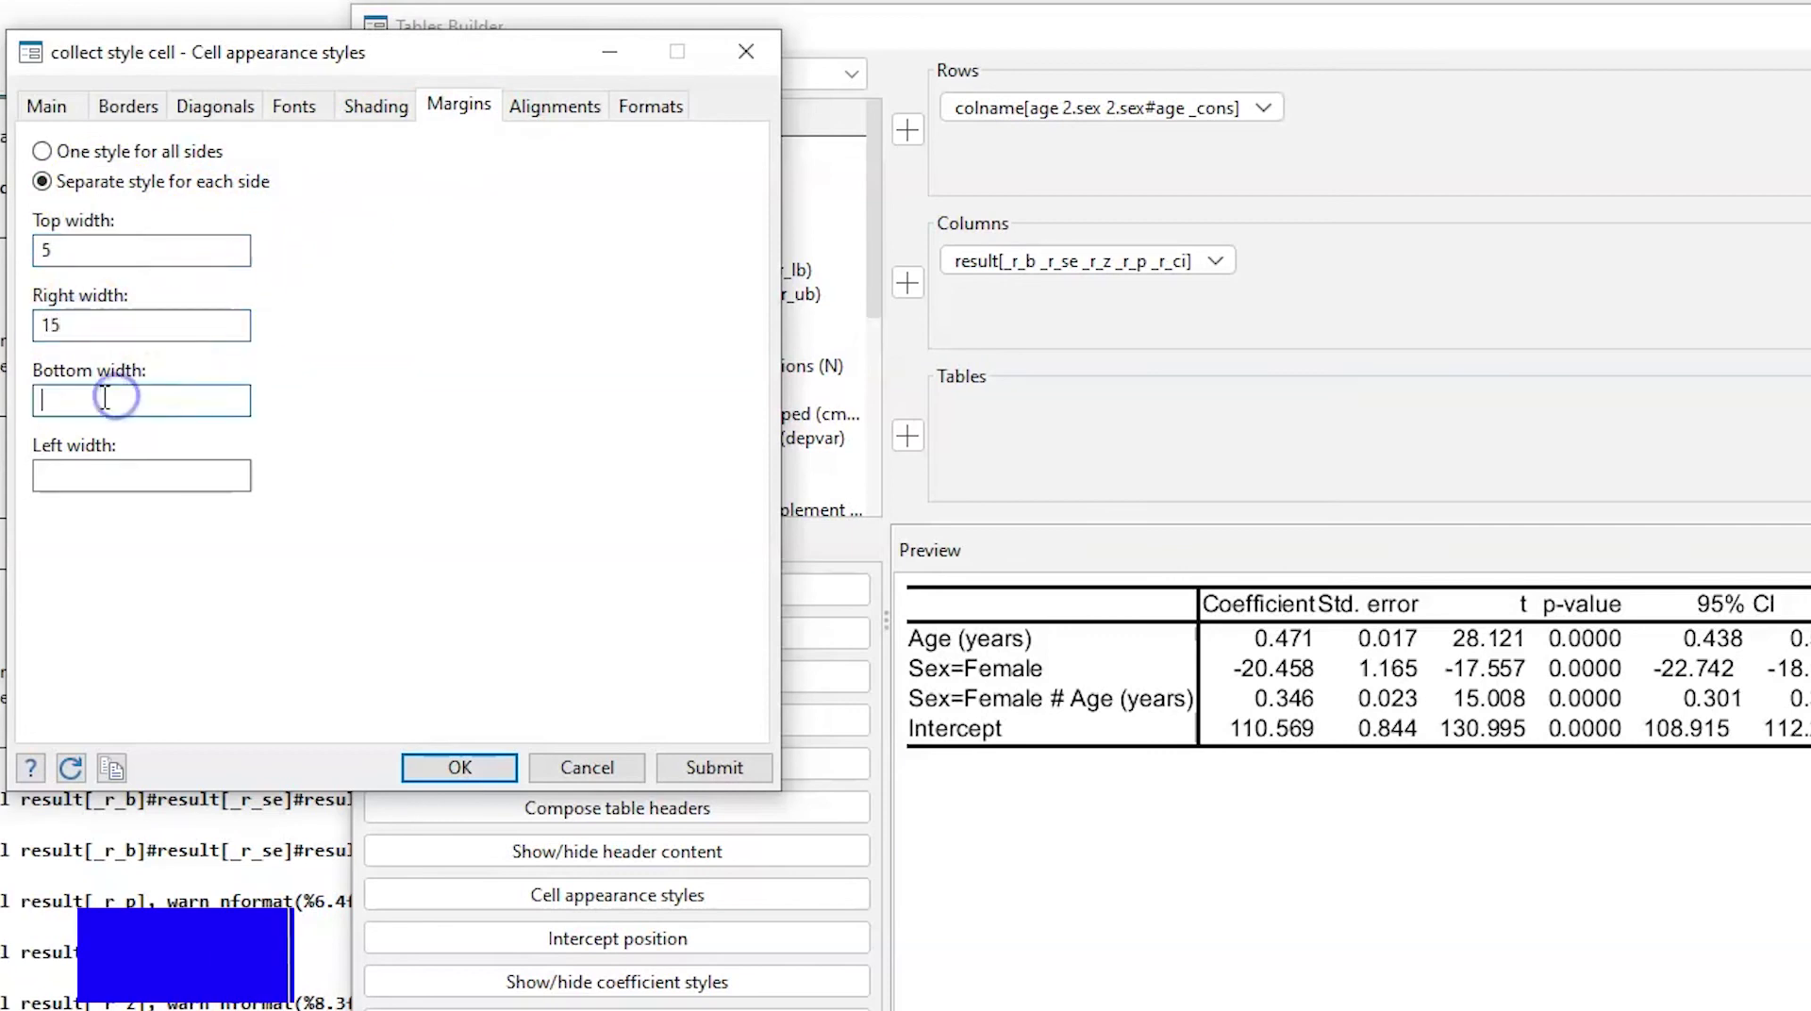
left_click(56, 469)
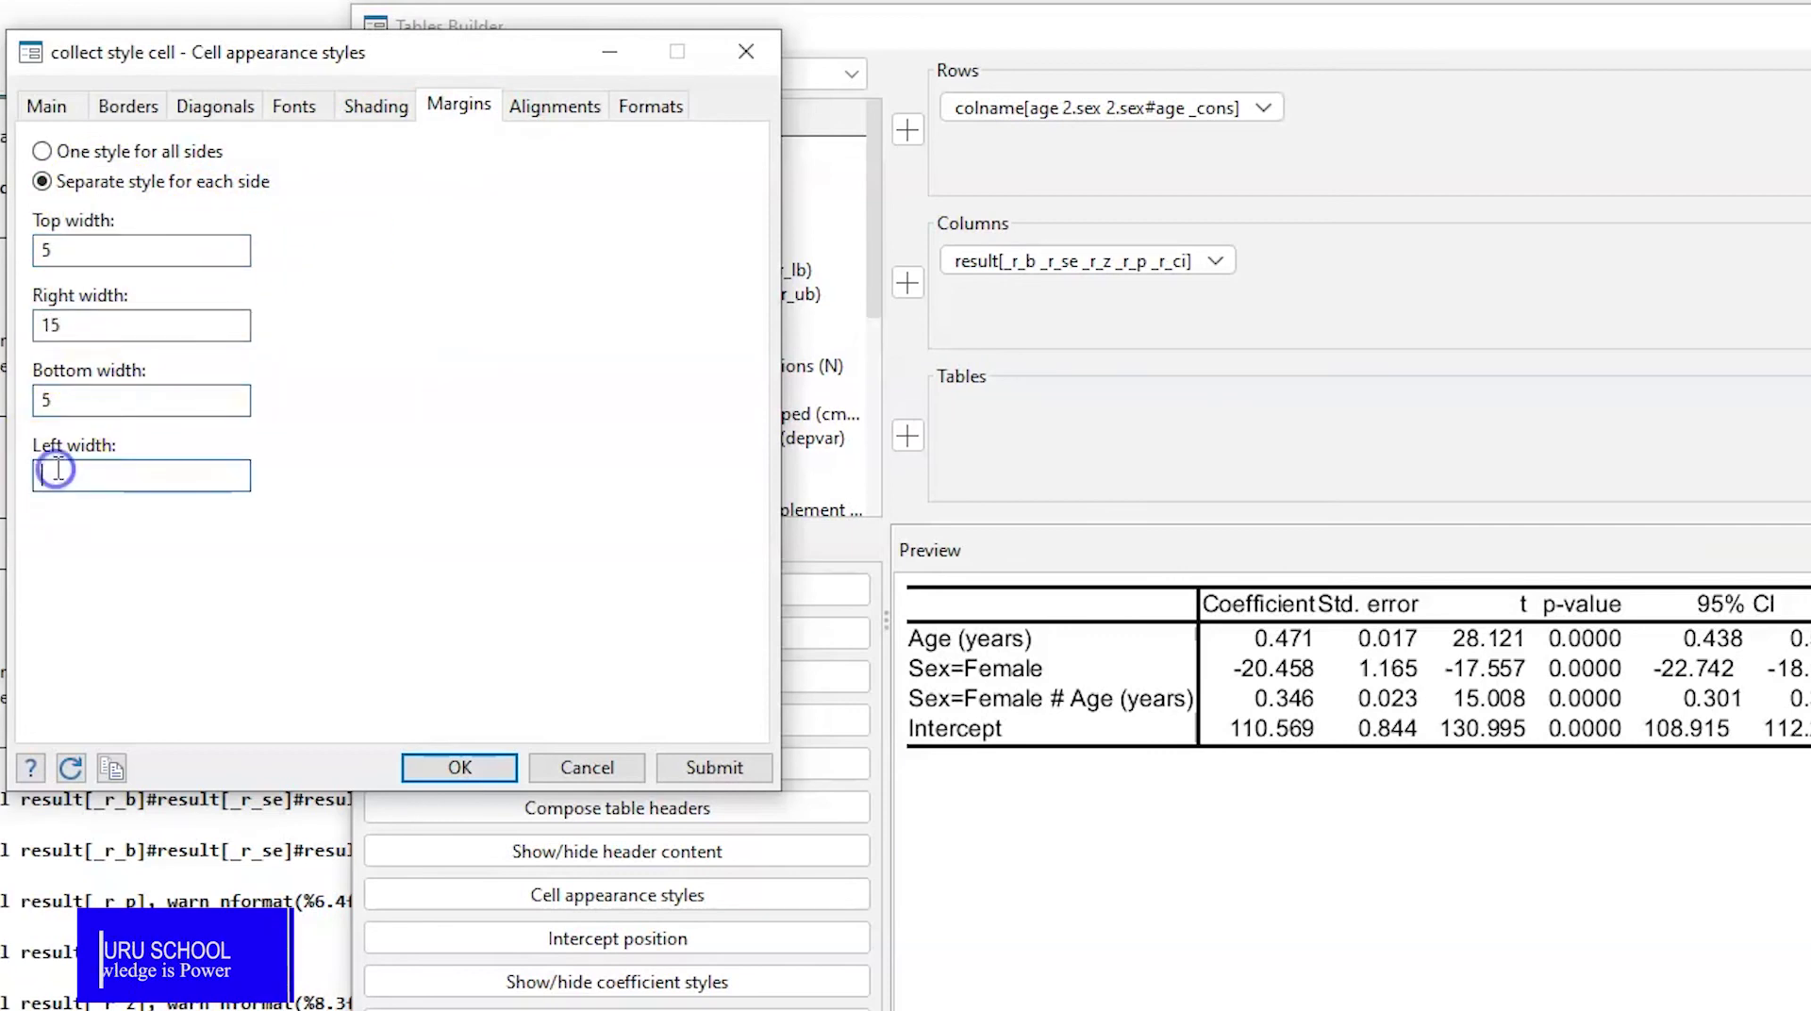
left_click(714, 767)
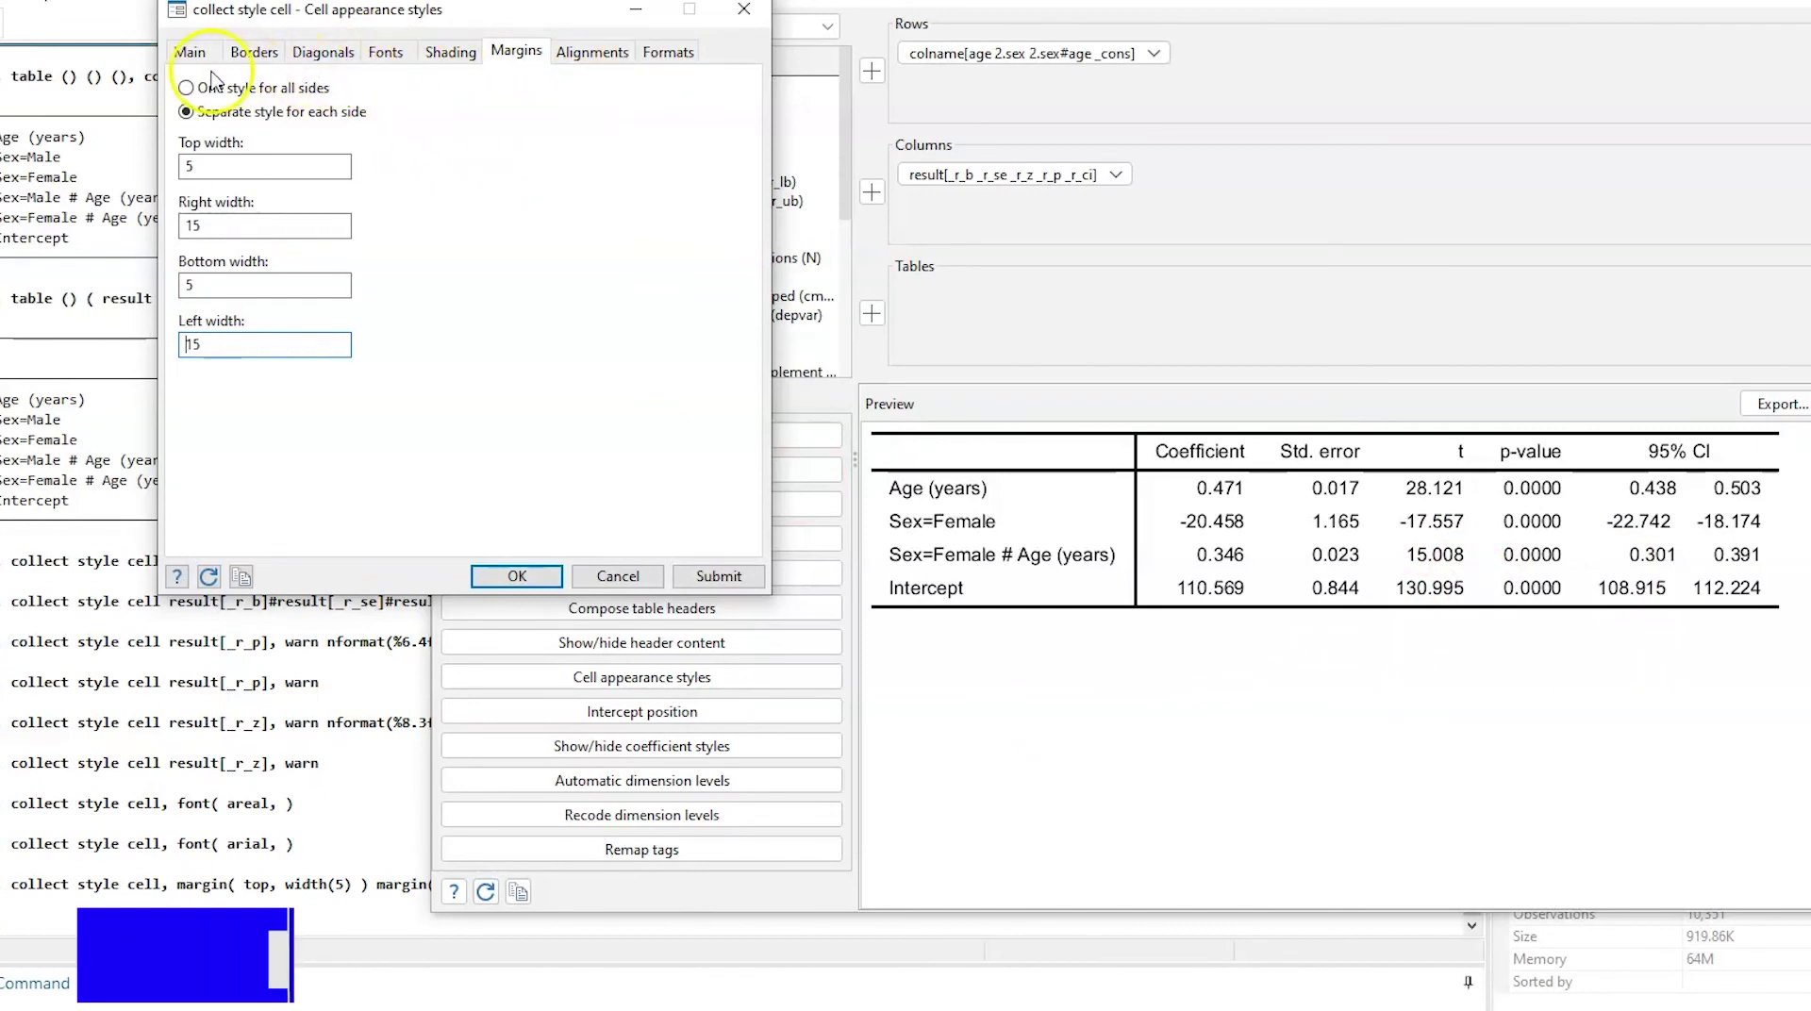
- Set the right cell border pattern to nil and confirm the cell styles
left_click(253, 52)
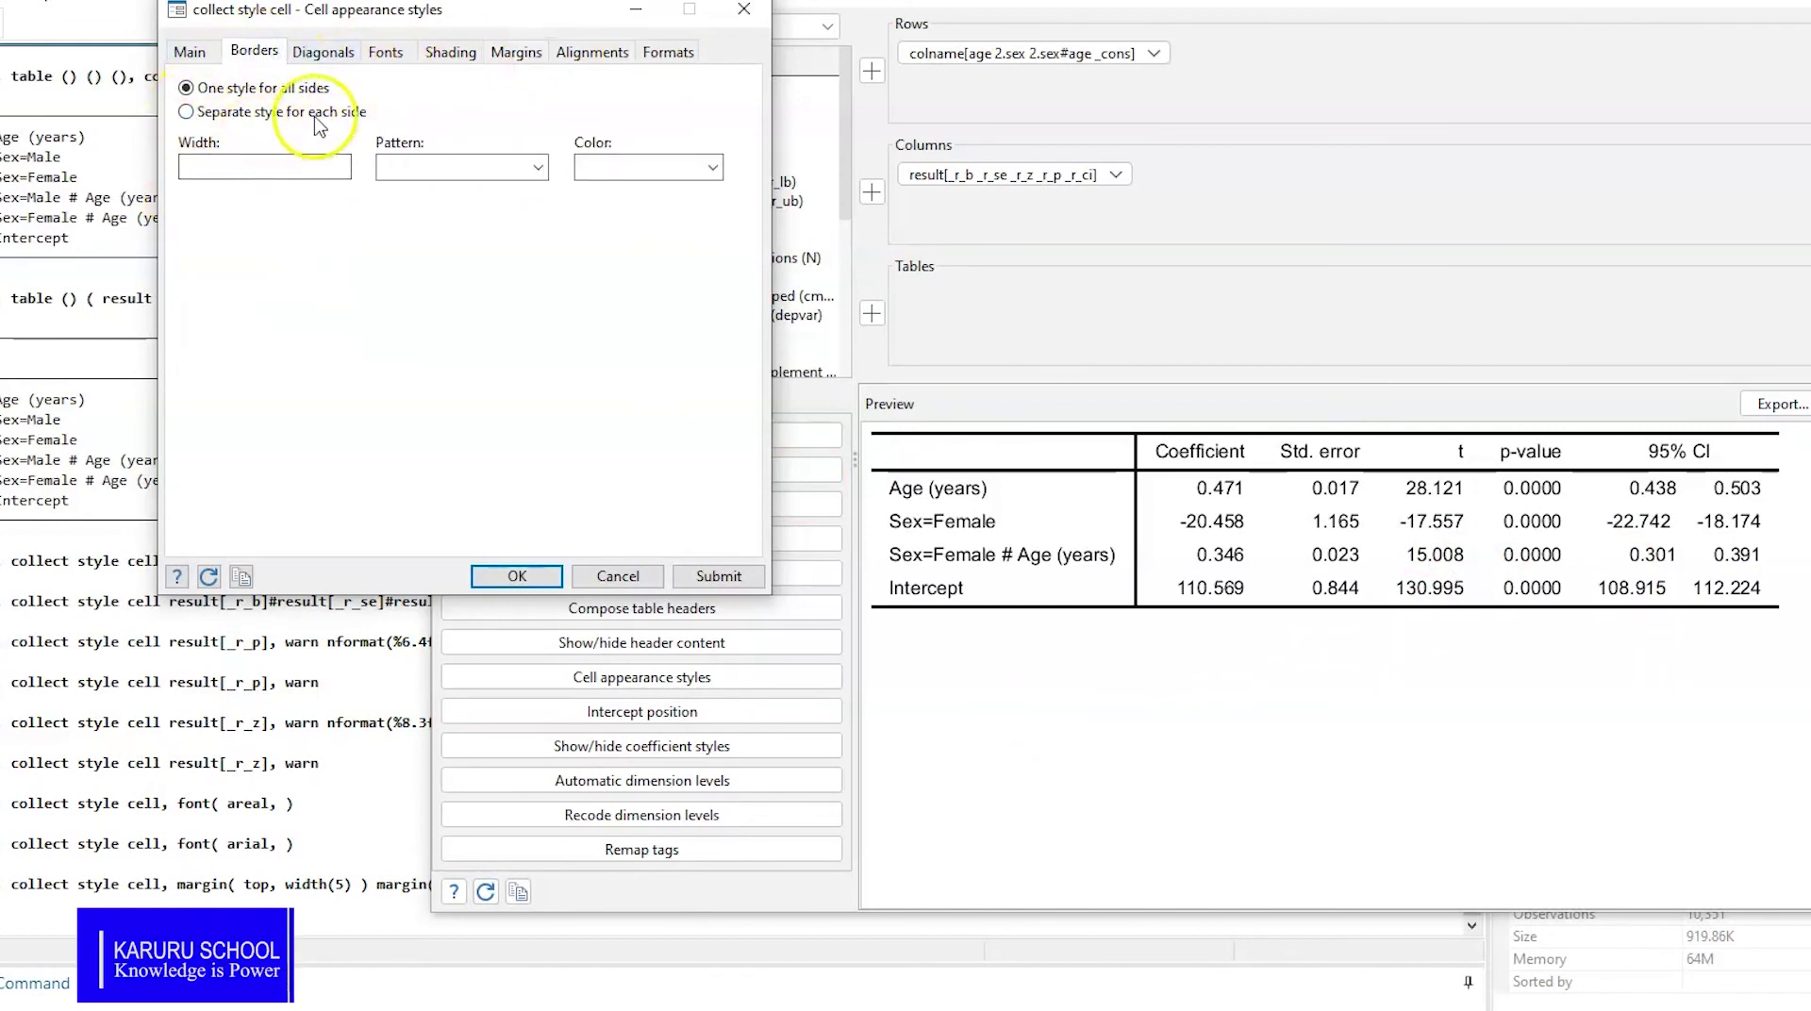
left_click(186, 111)
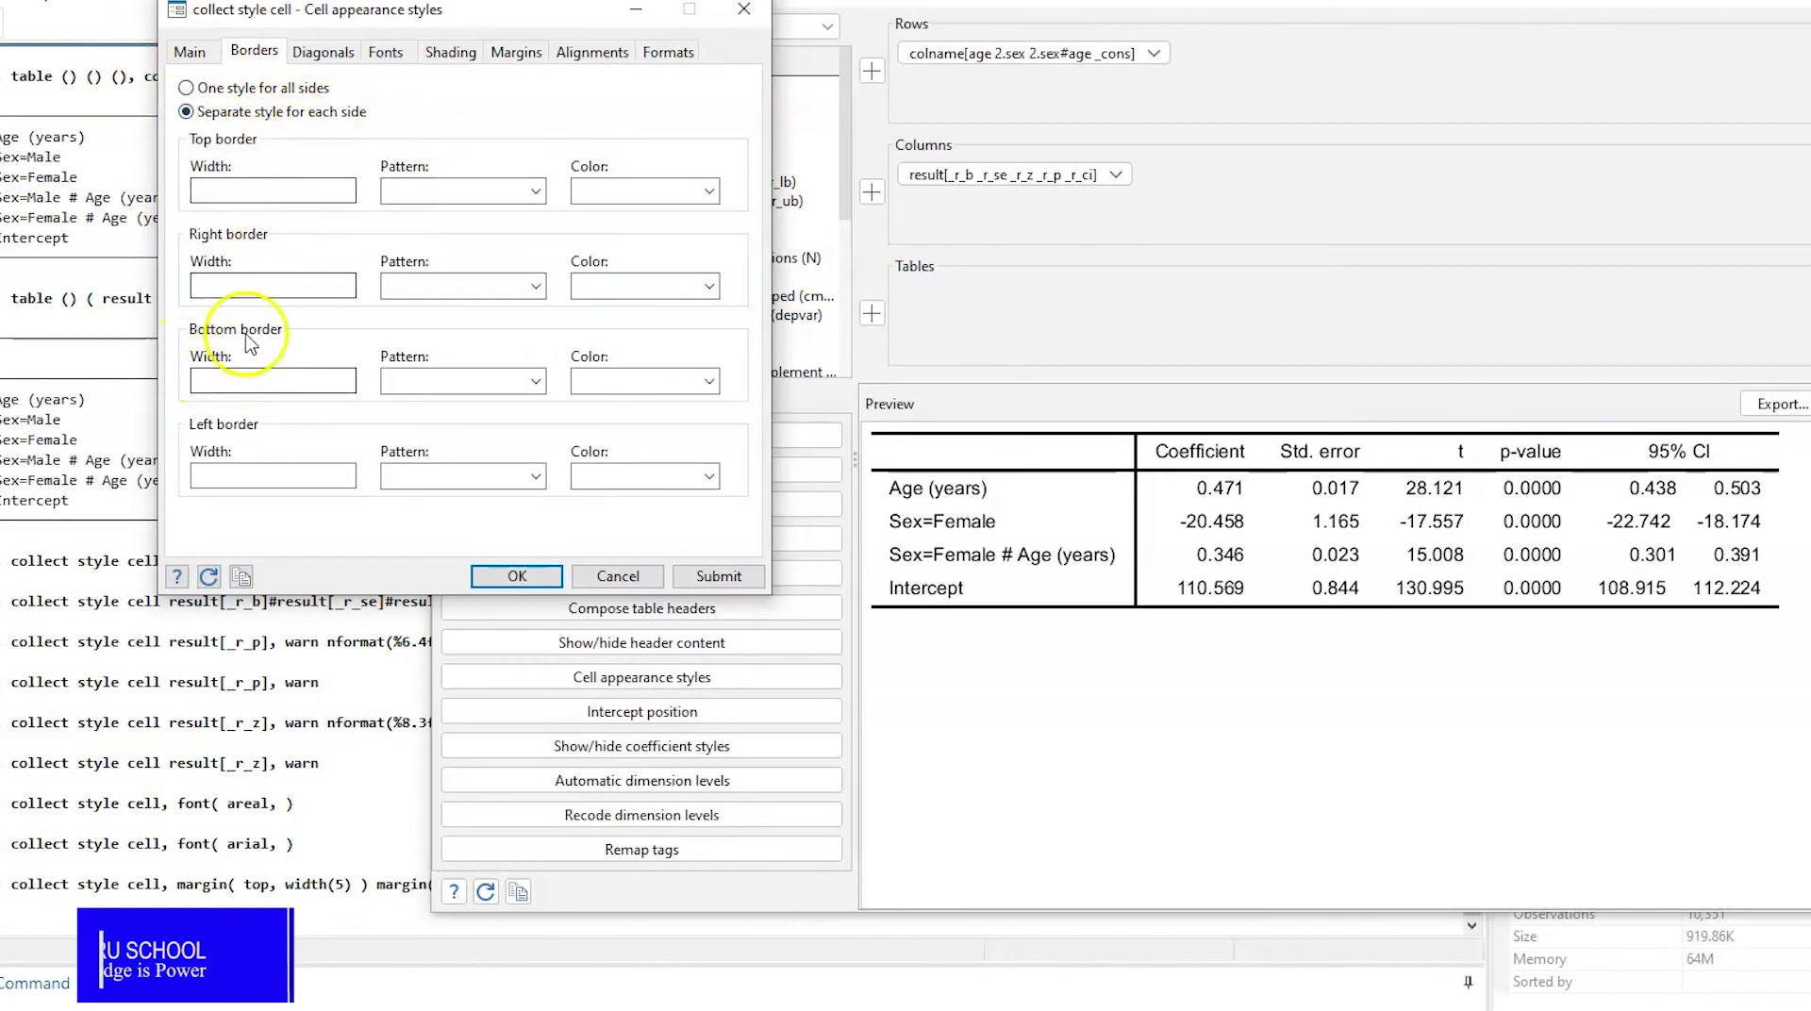
left_click(508, 287)
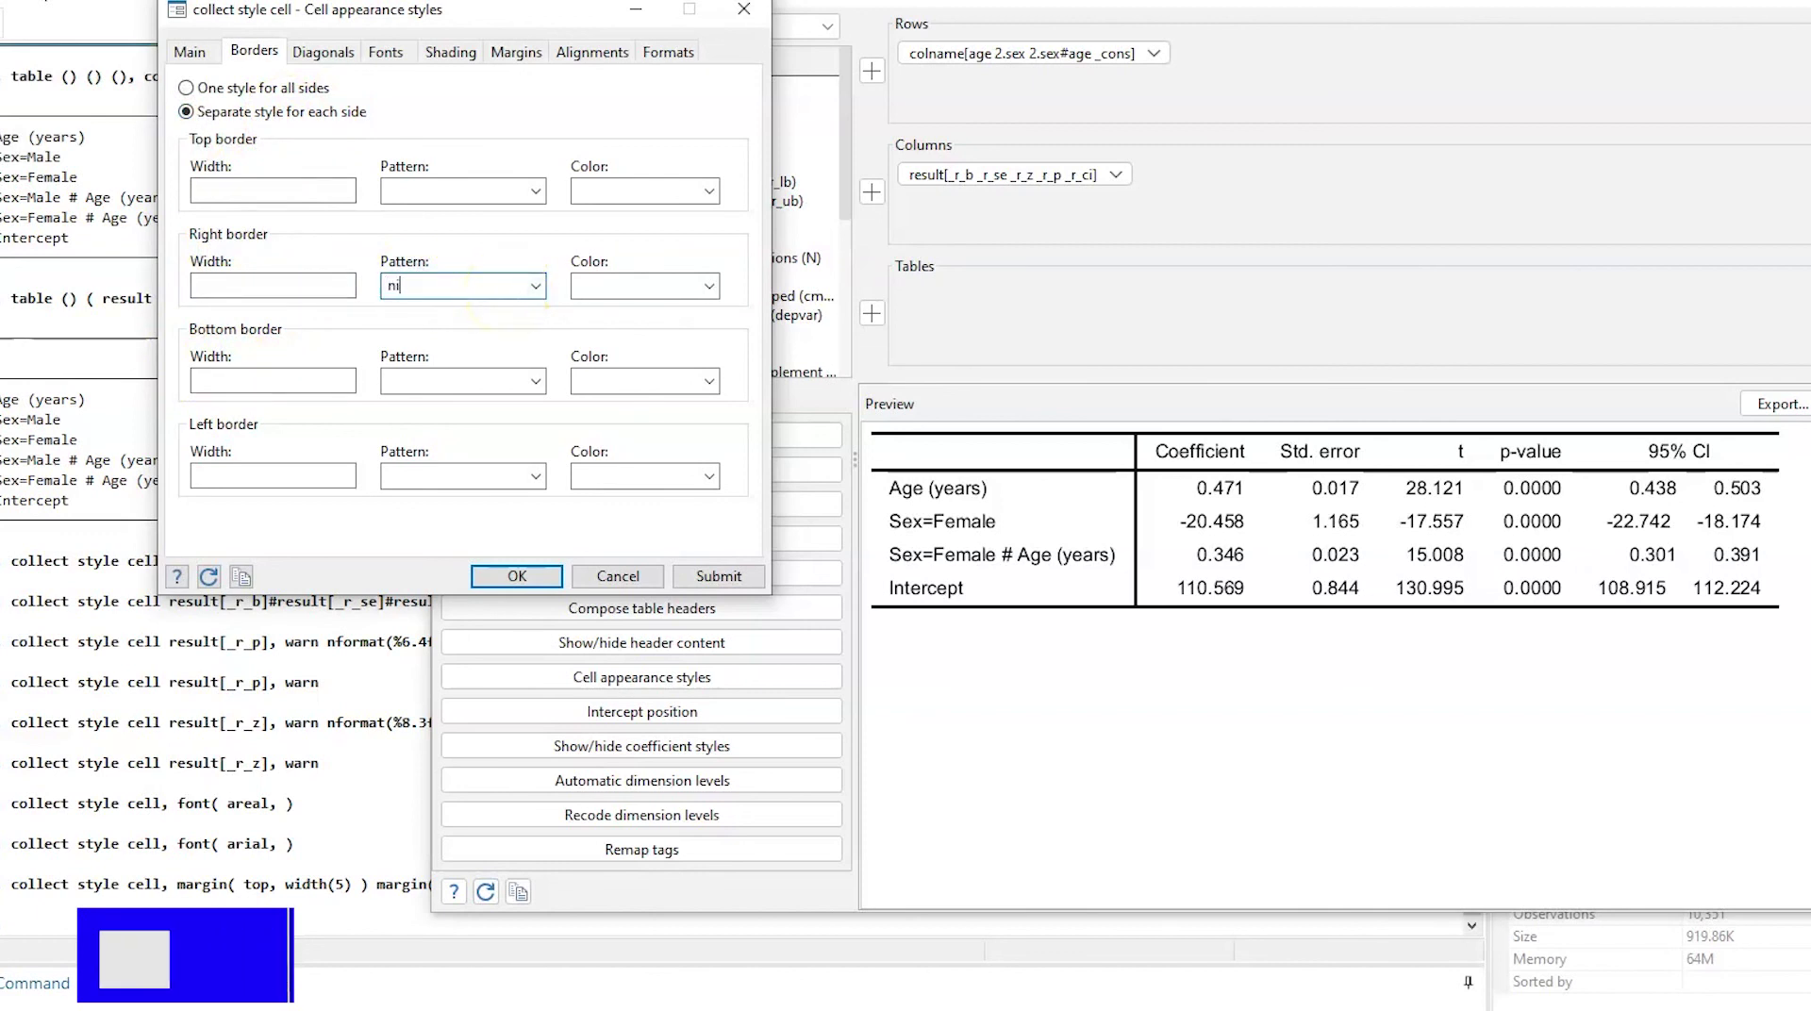
left_click(727, 591)
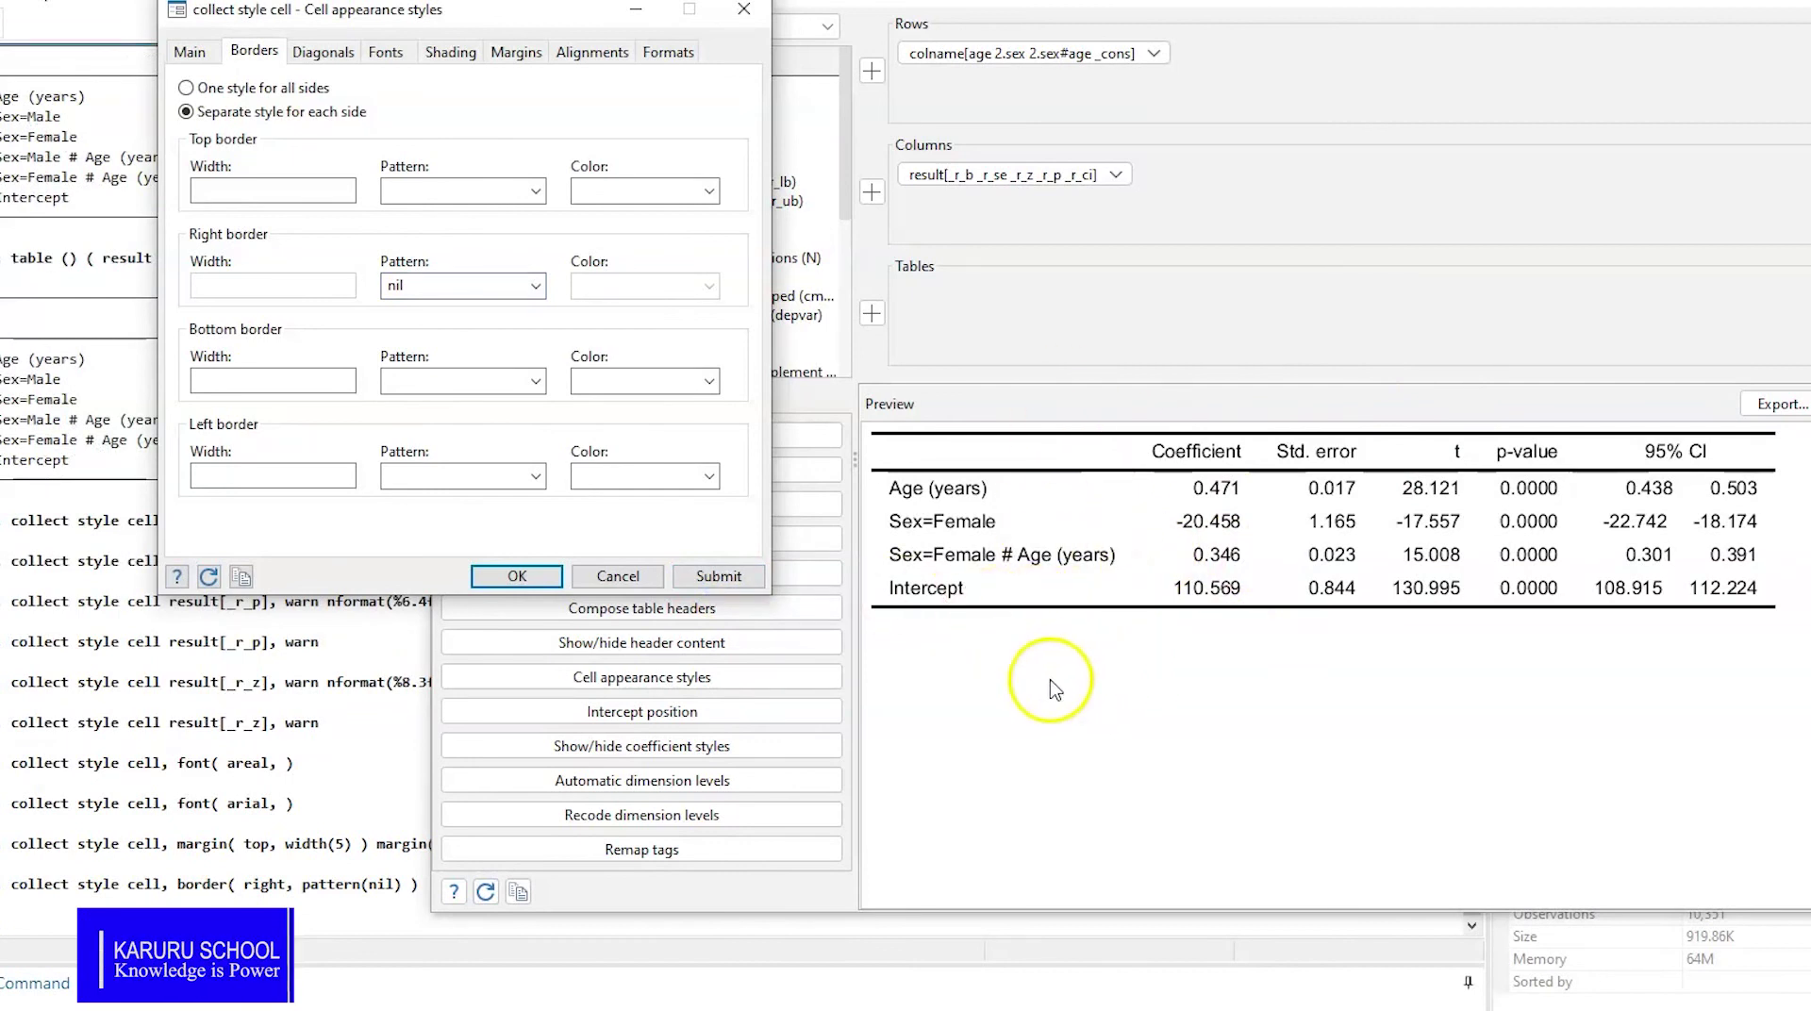
left_click(518, 576)
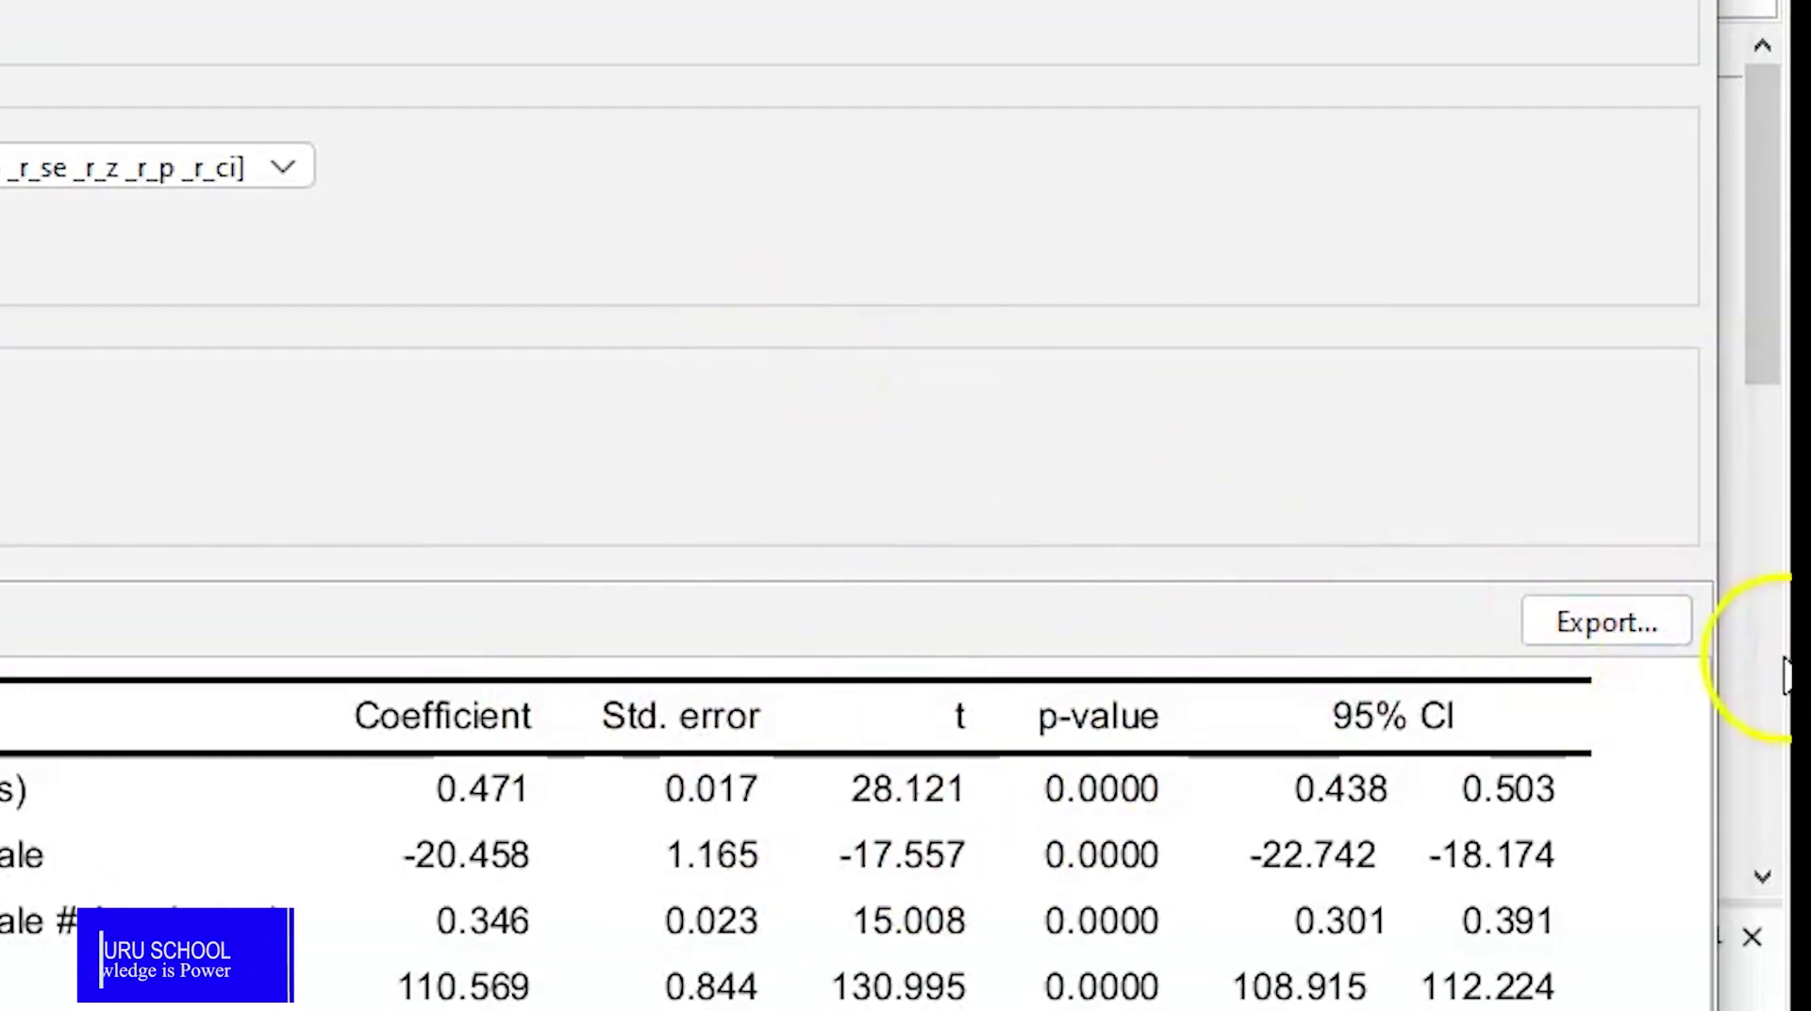
- Export the styled table to the Word file regressiontable.docx in the Stata documents folder
left_click(1619, 621)
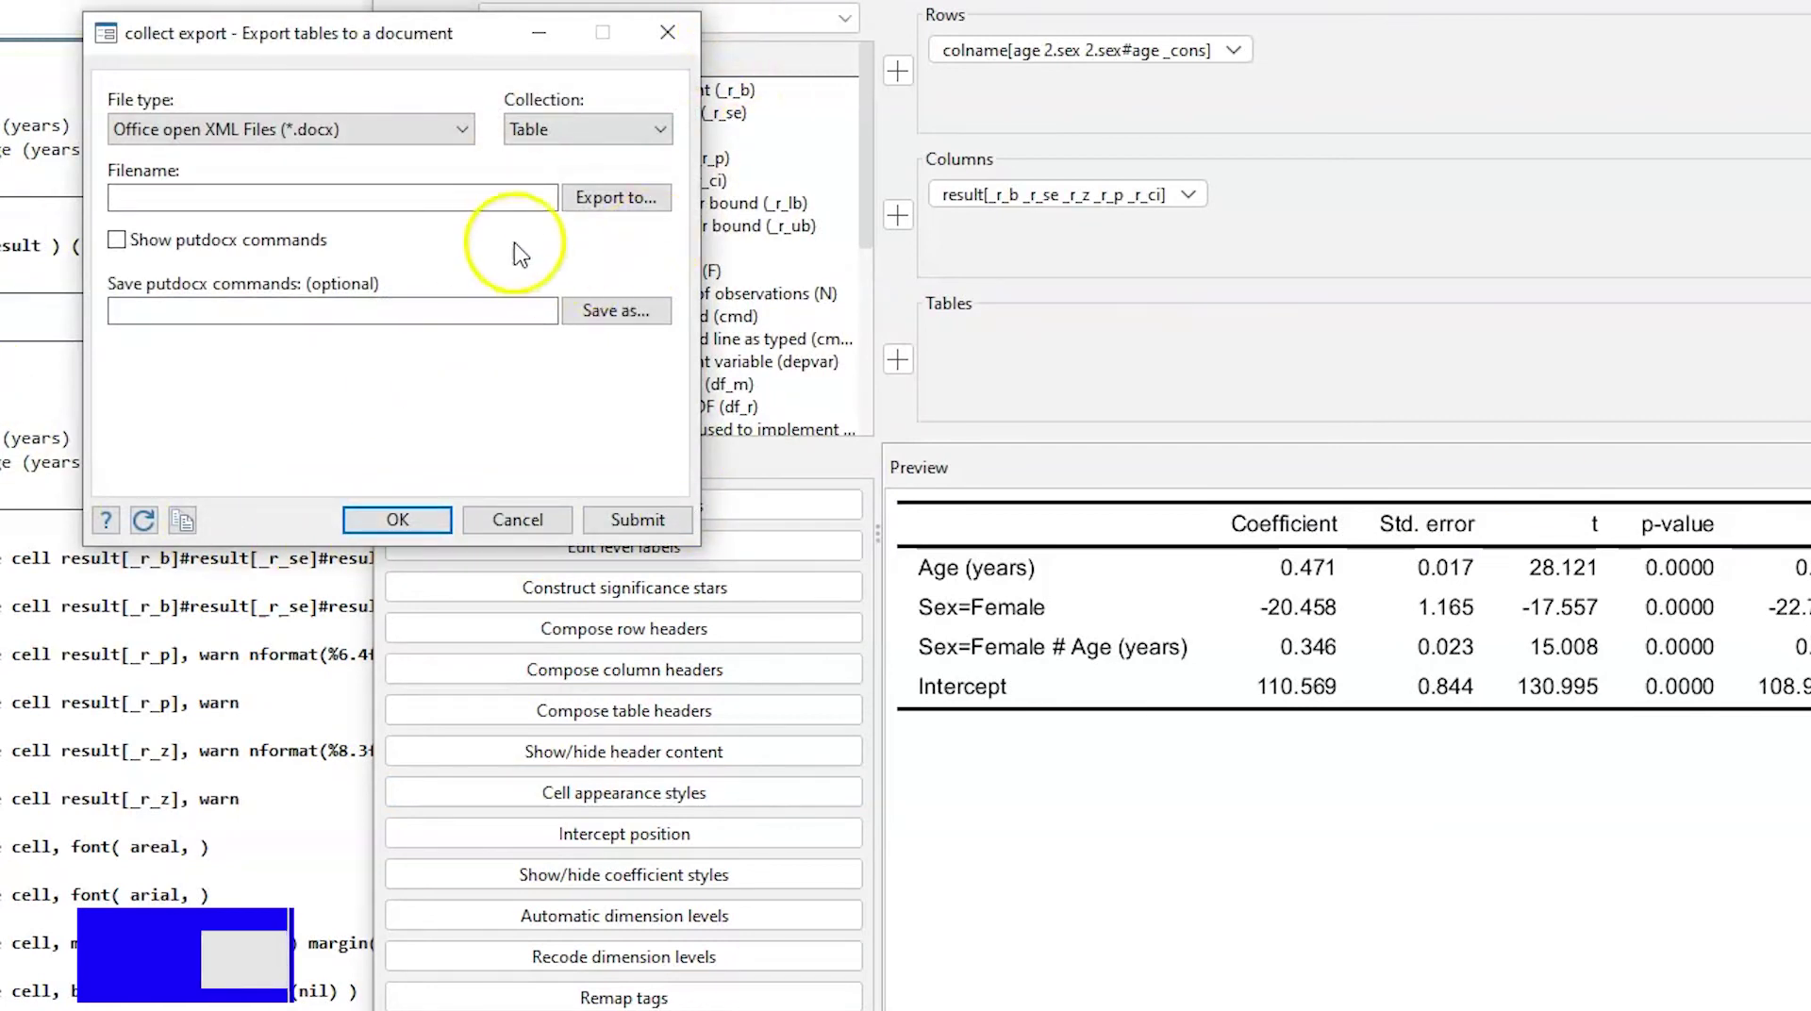
left_click(613, 197)
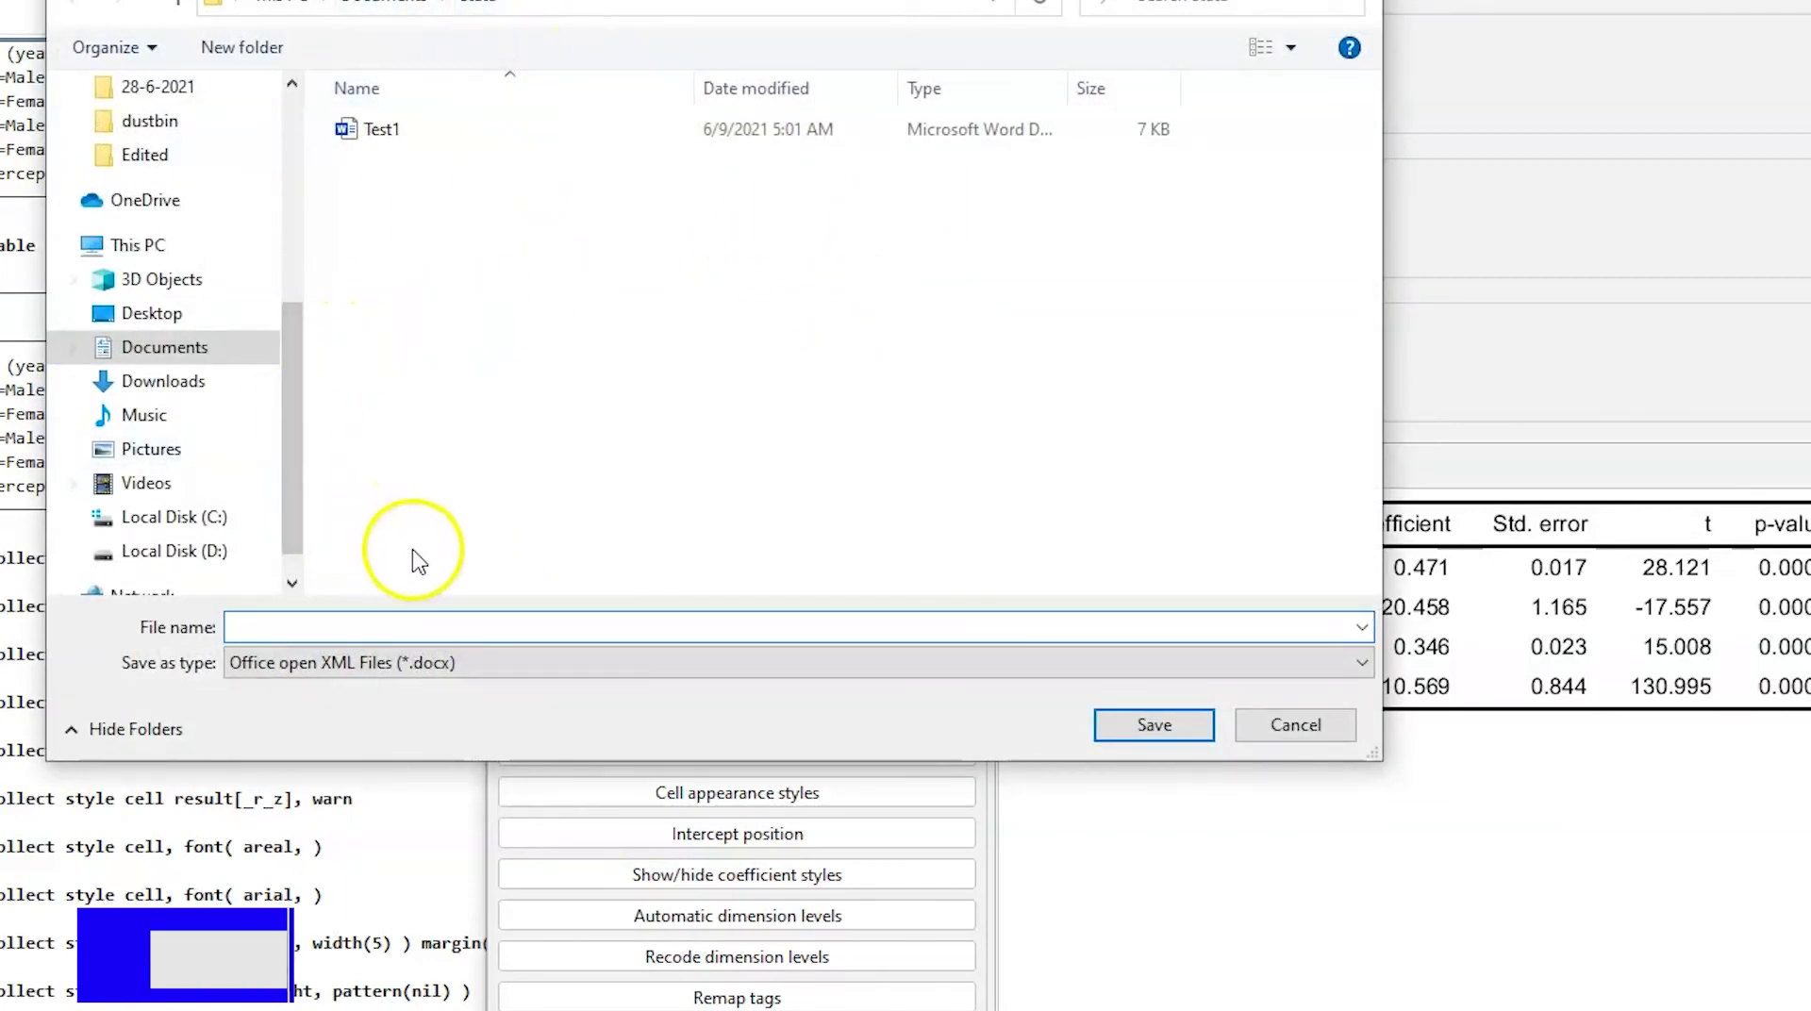
left_click(299, 629)
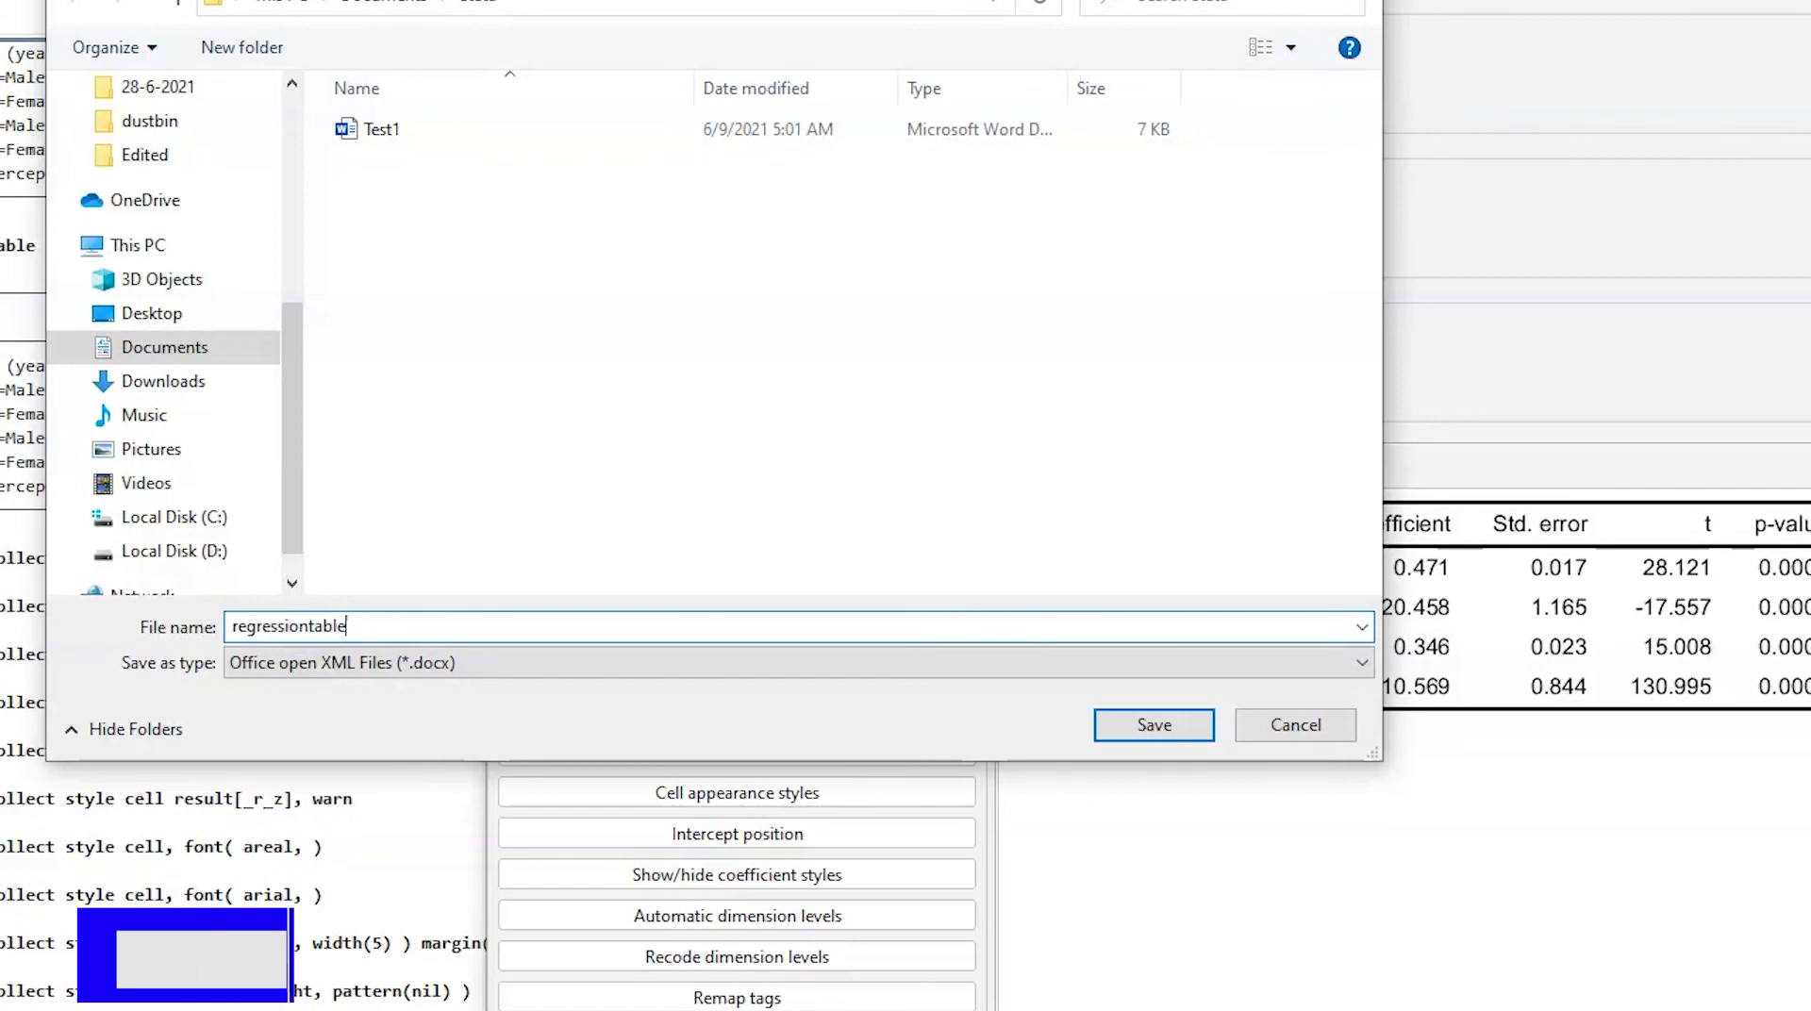
left_click(1153, 726)
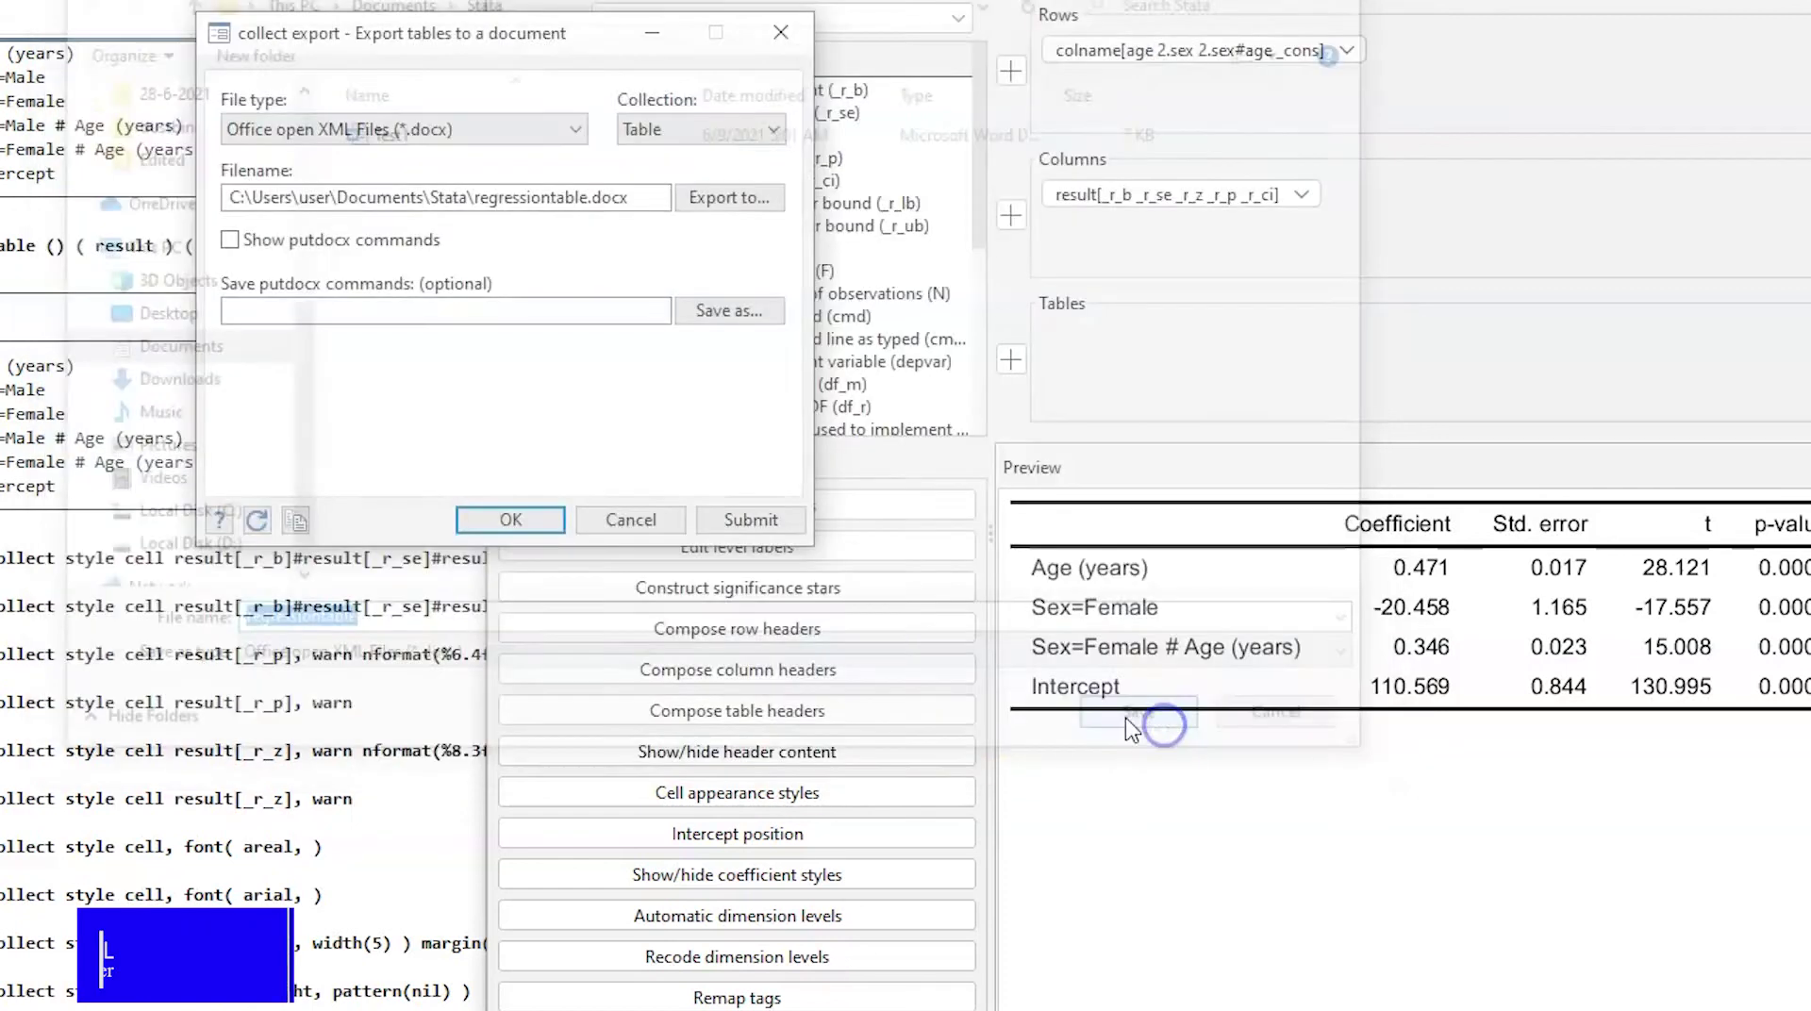
left_click(752, 519)
left_click(502, 521)
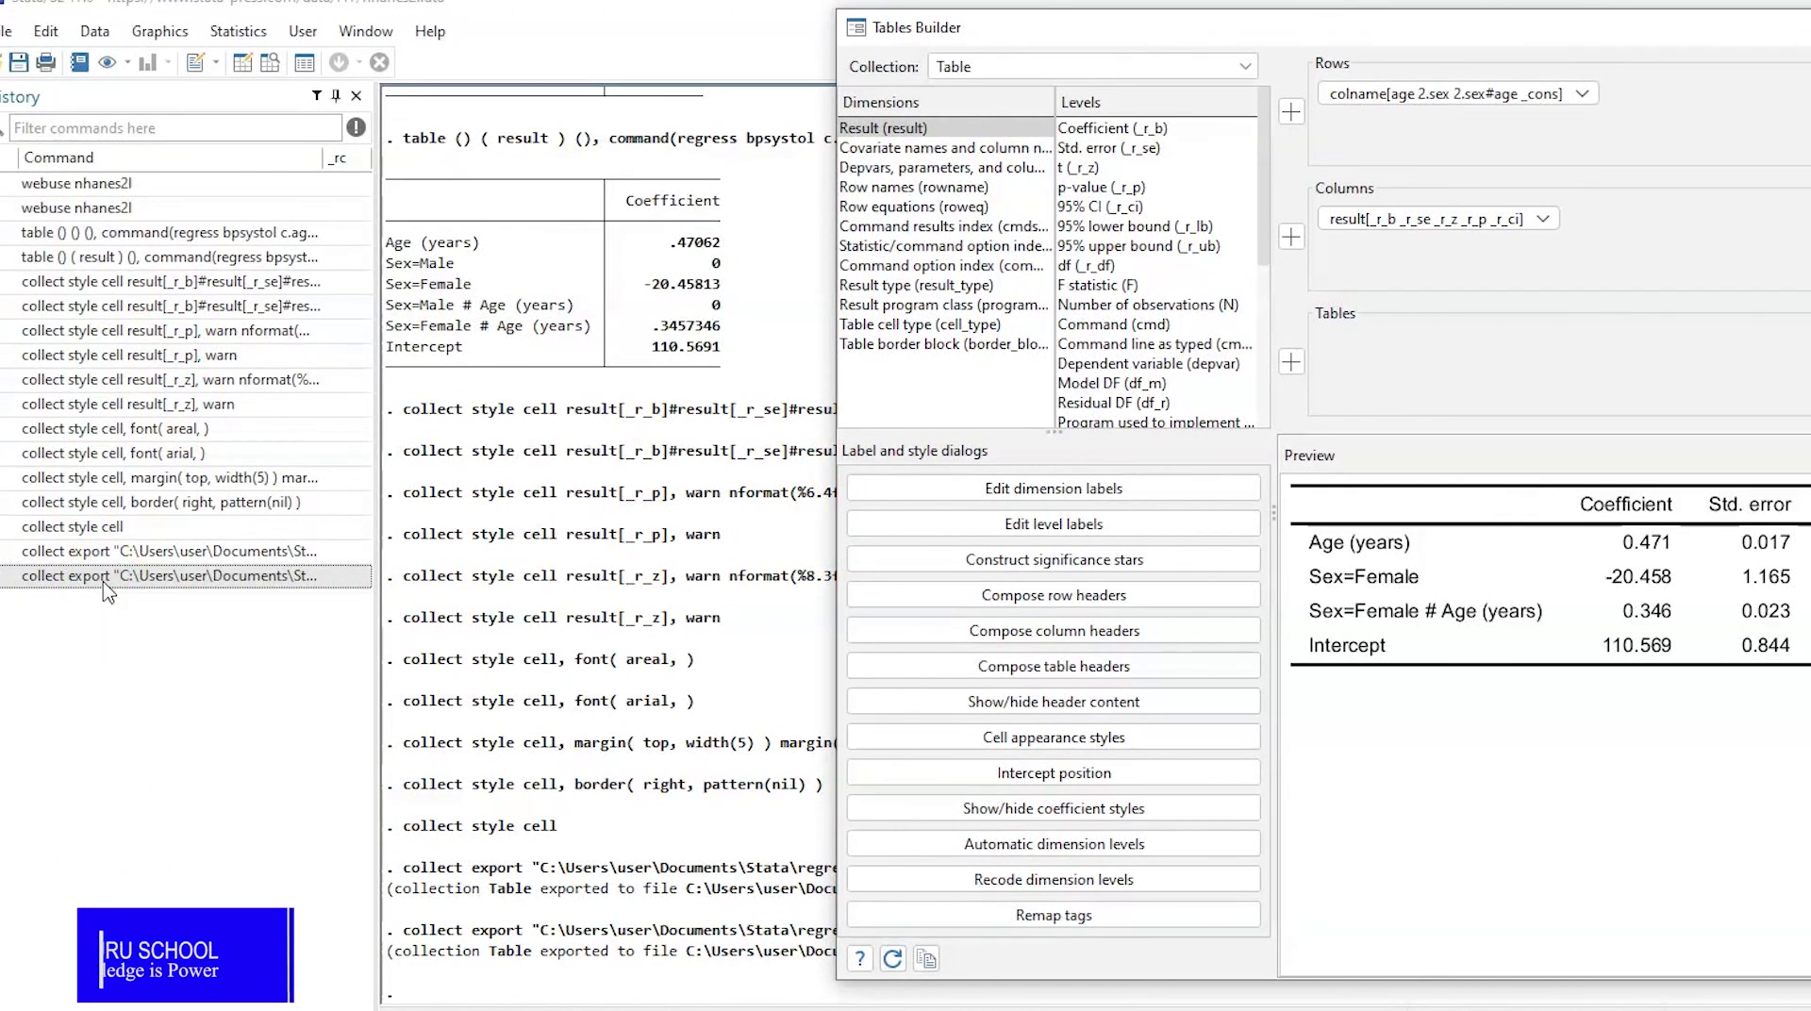
- Send all History commands to a new do-file in the Do-file Editor
left_click(121, 187, "shift")
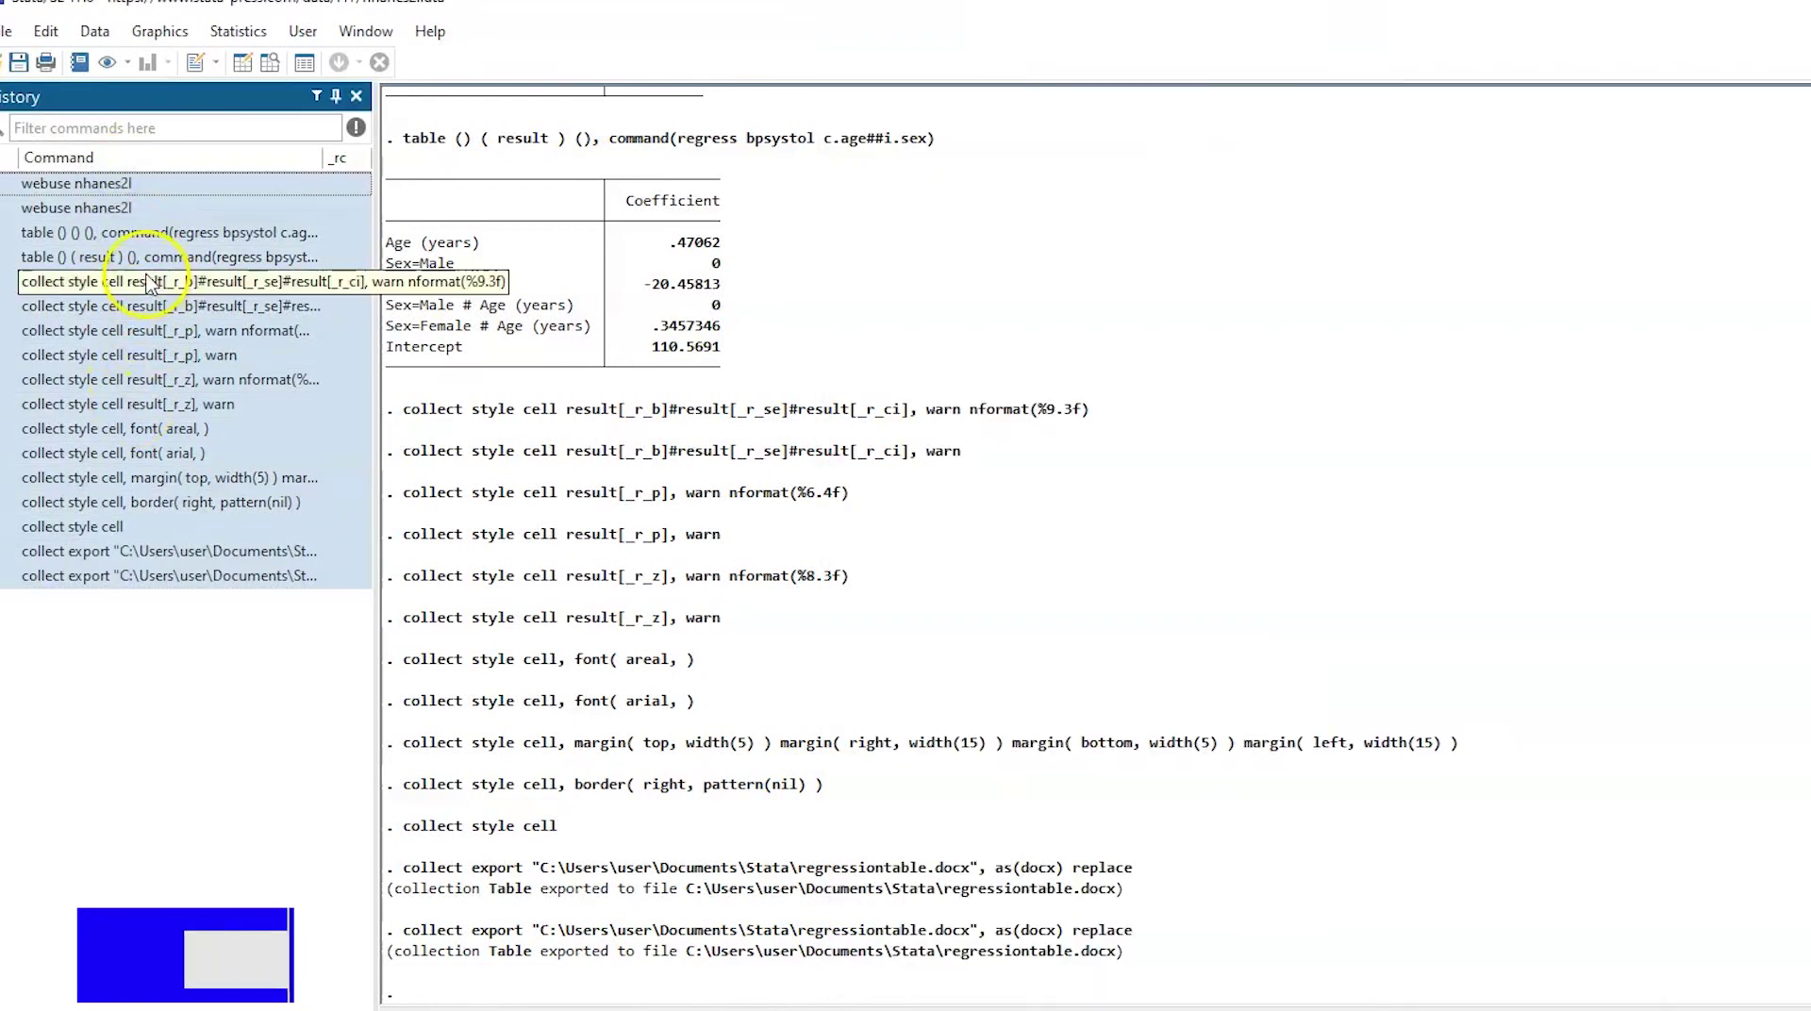
right_click(158, 377)
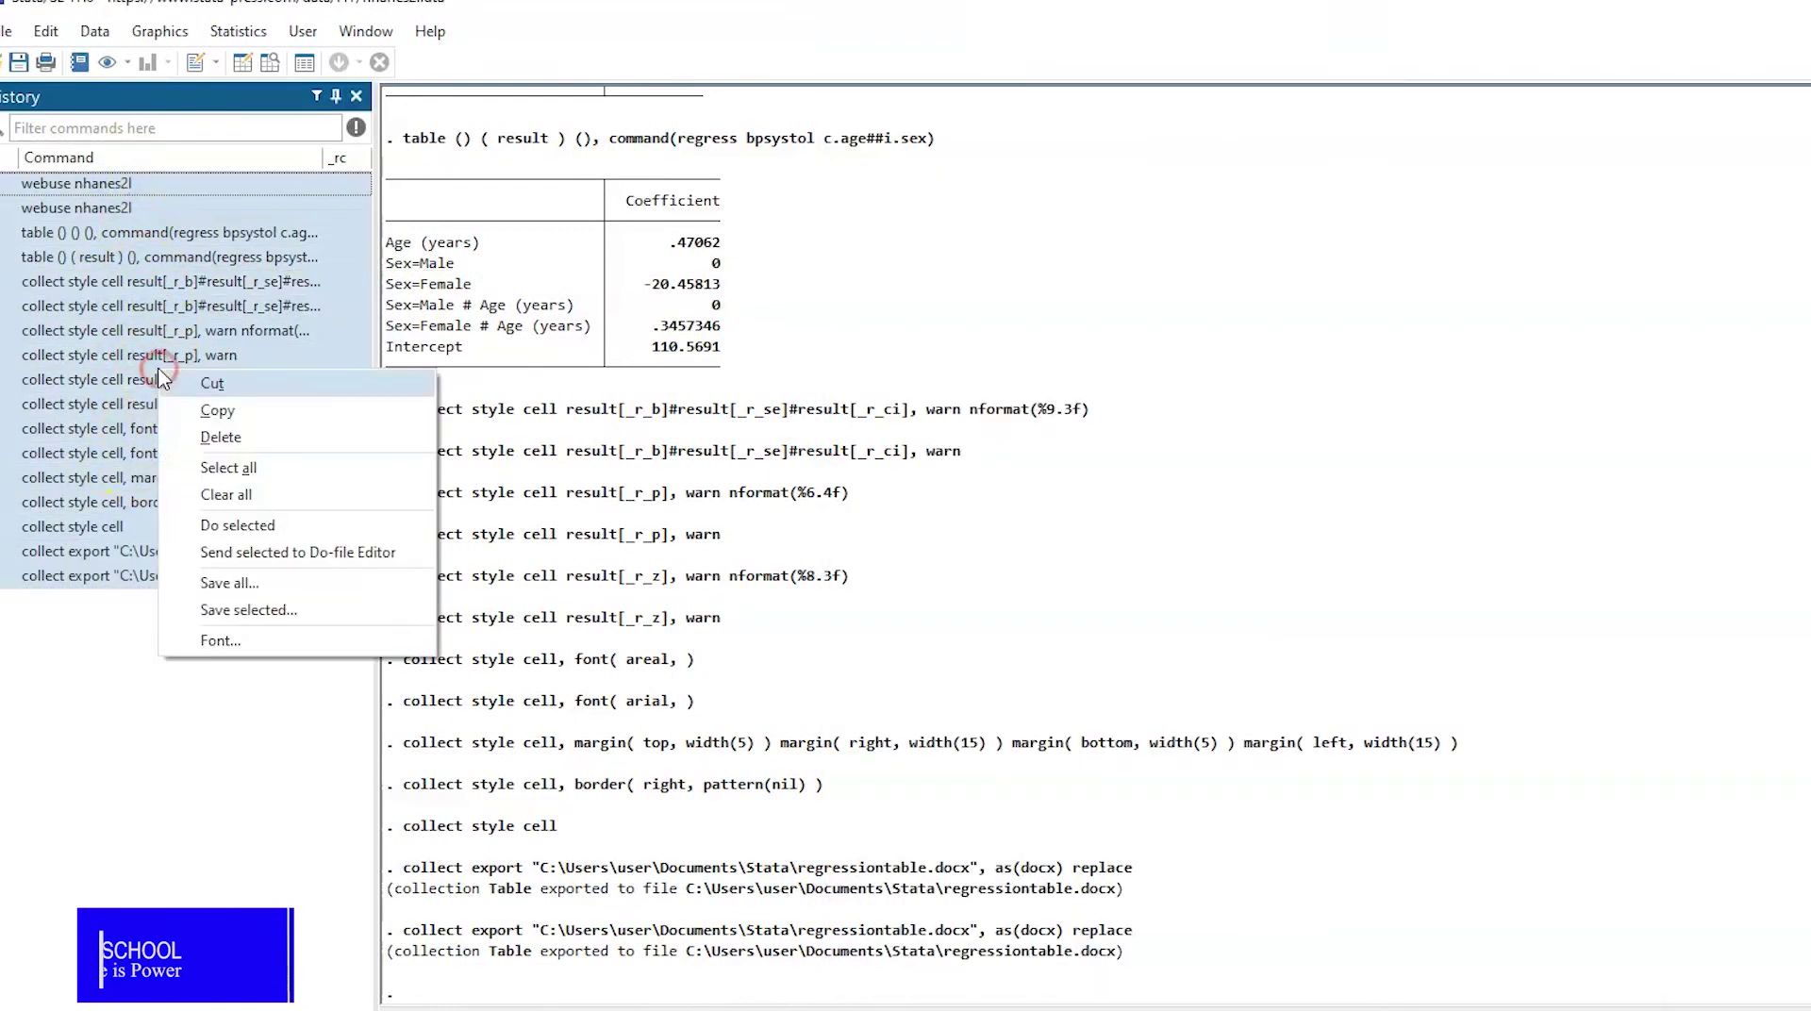
left_click(262, 556)
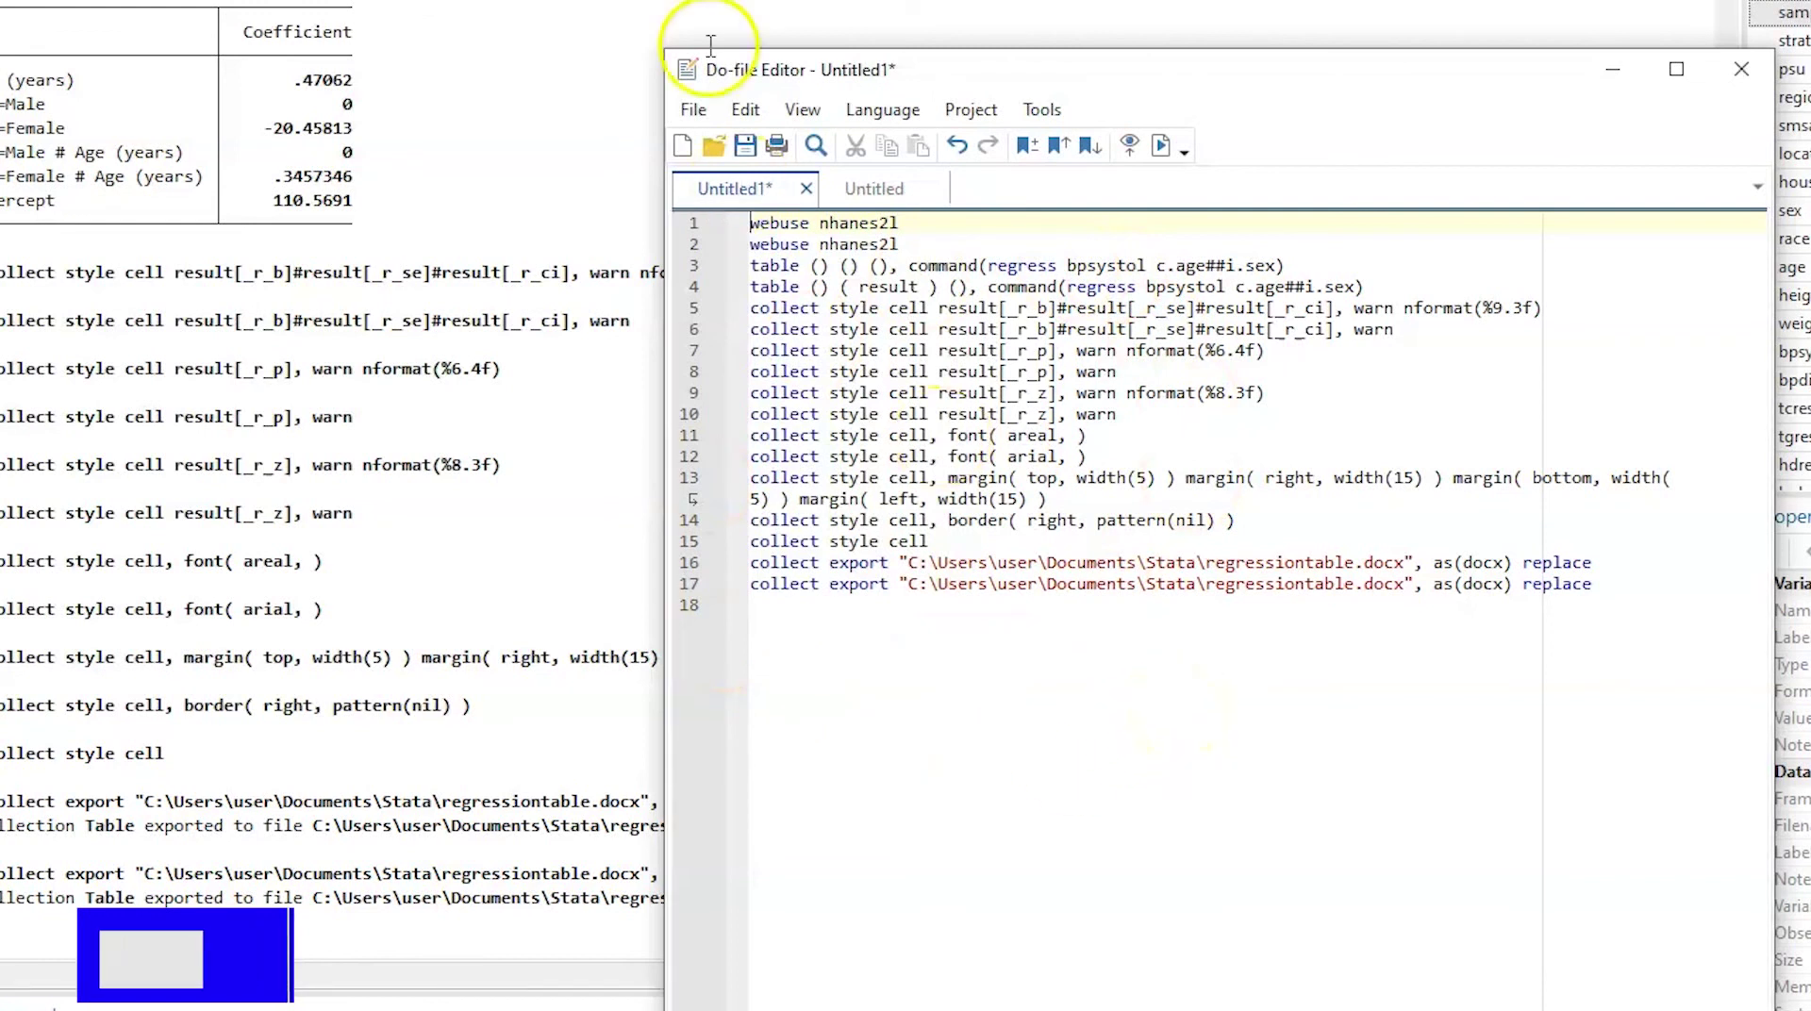
- Save the do-file as 'regression table'
left_click(693, 109)
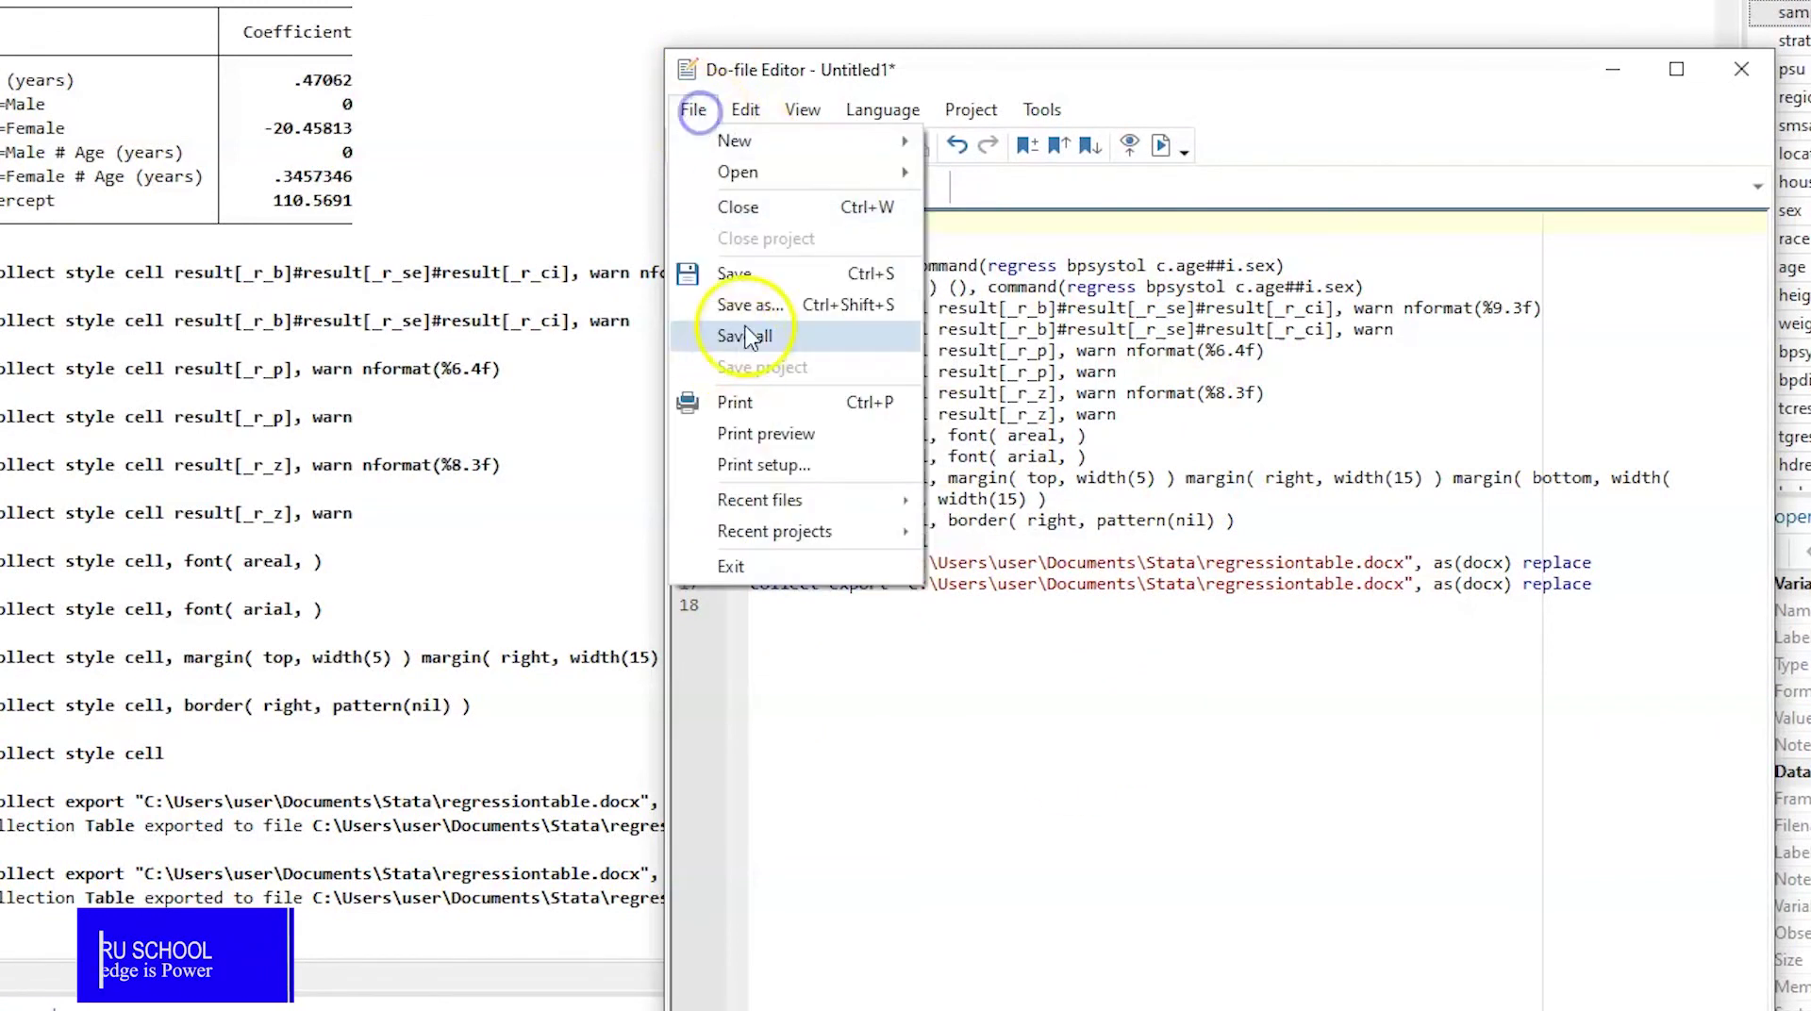
left_click(727, 271)
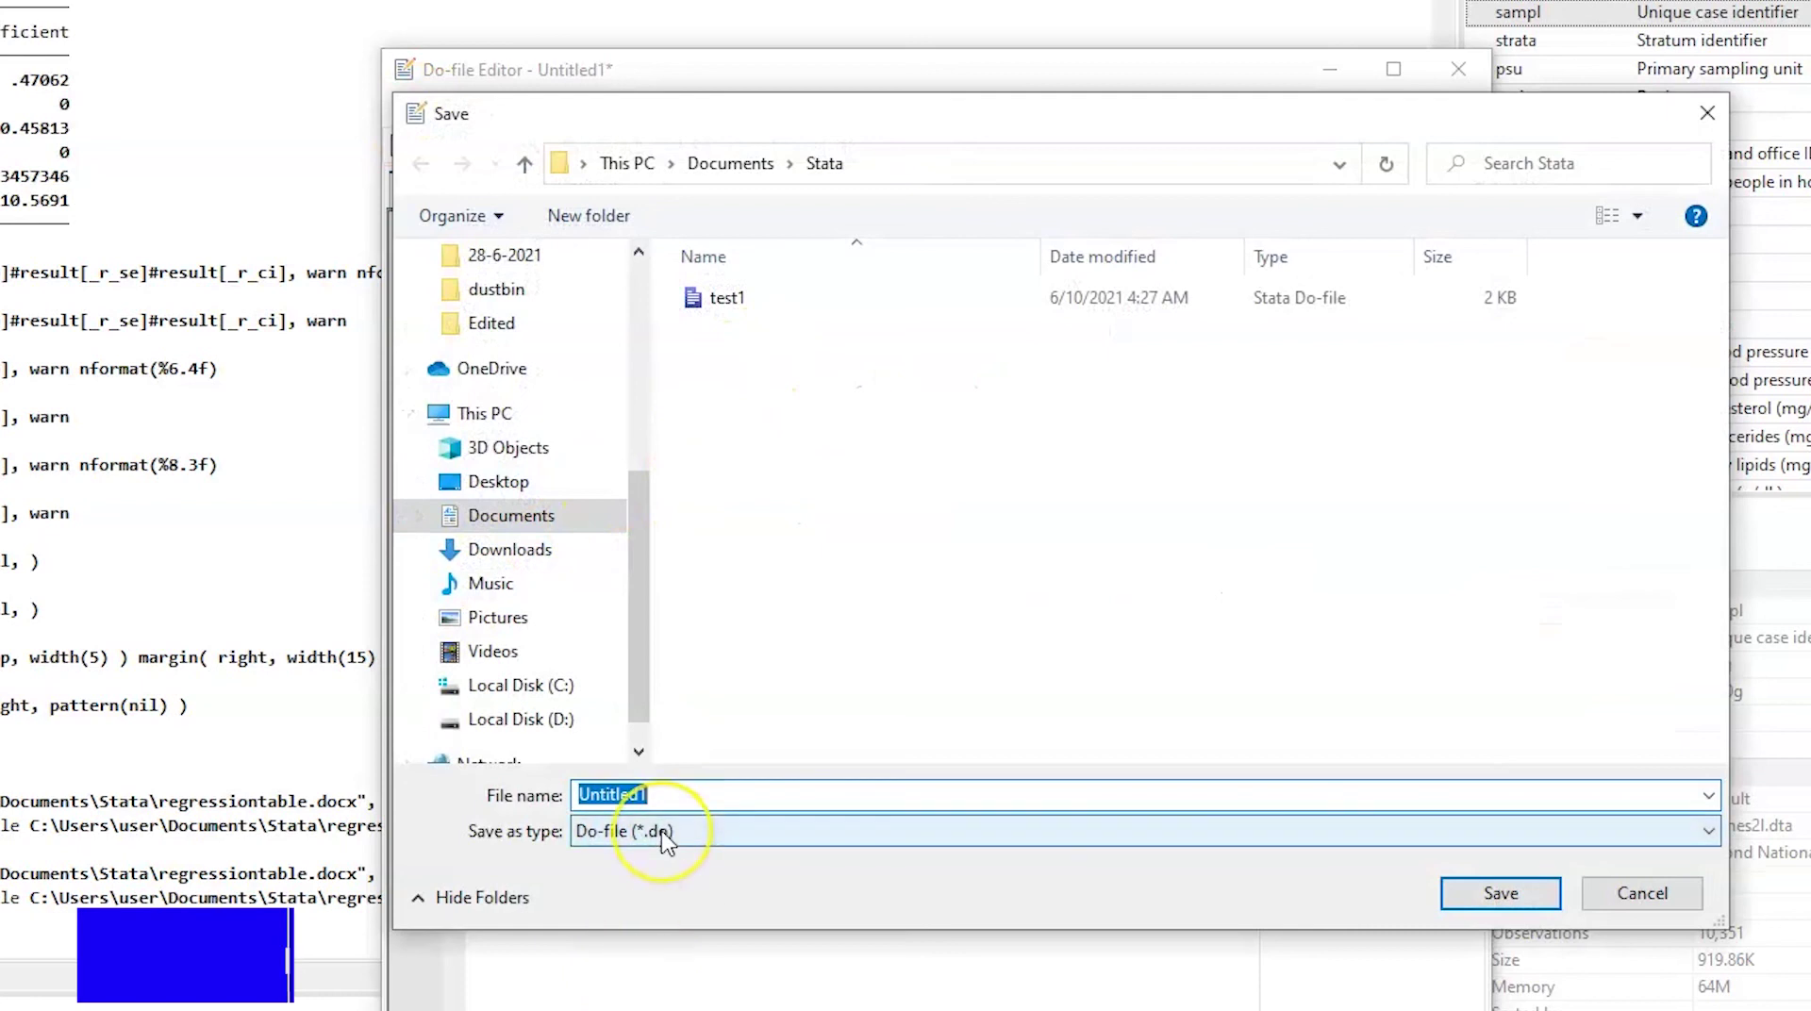
type("regre")
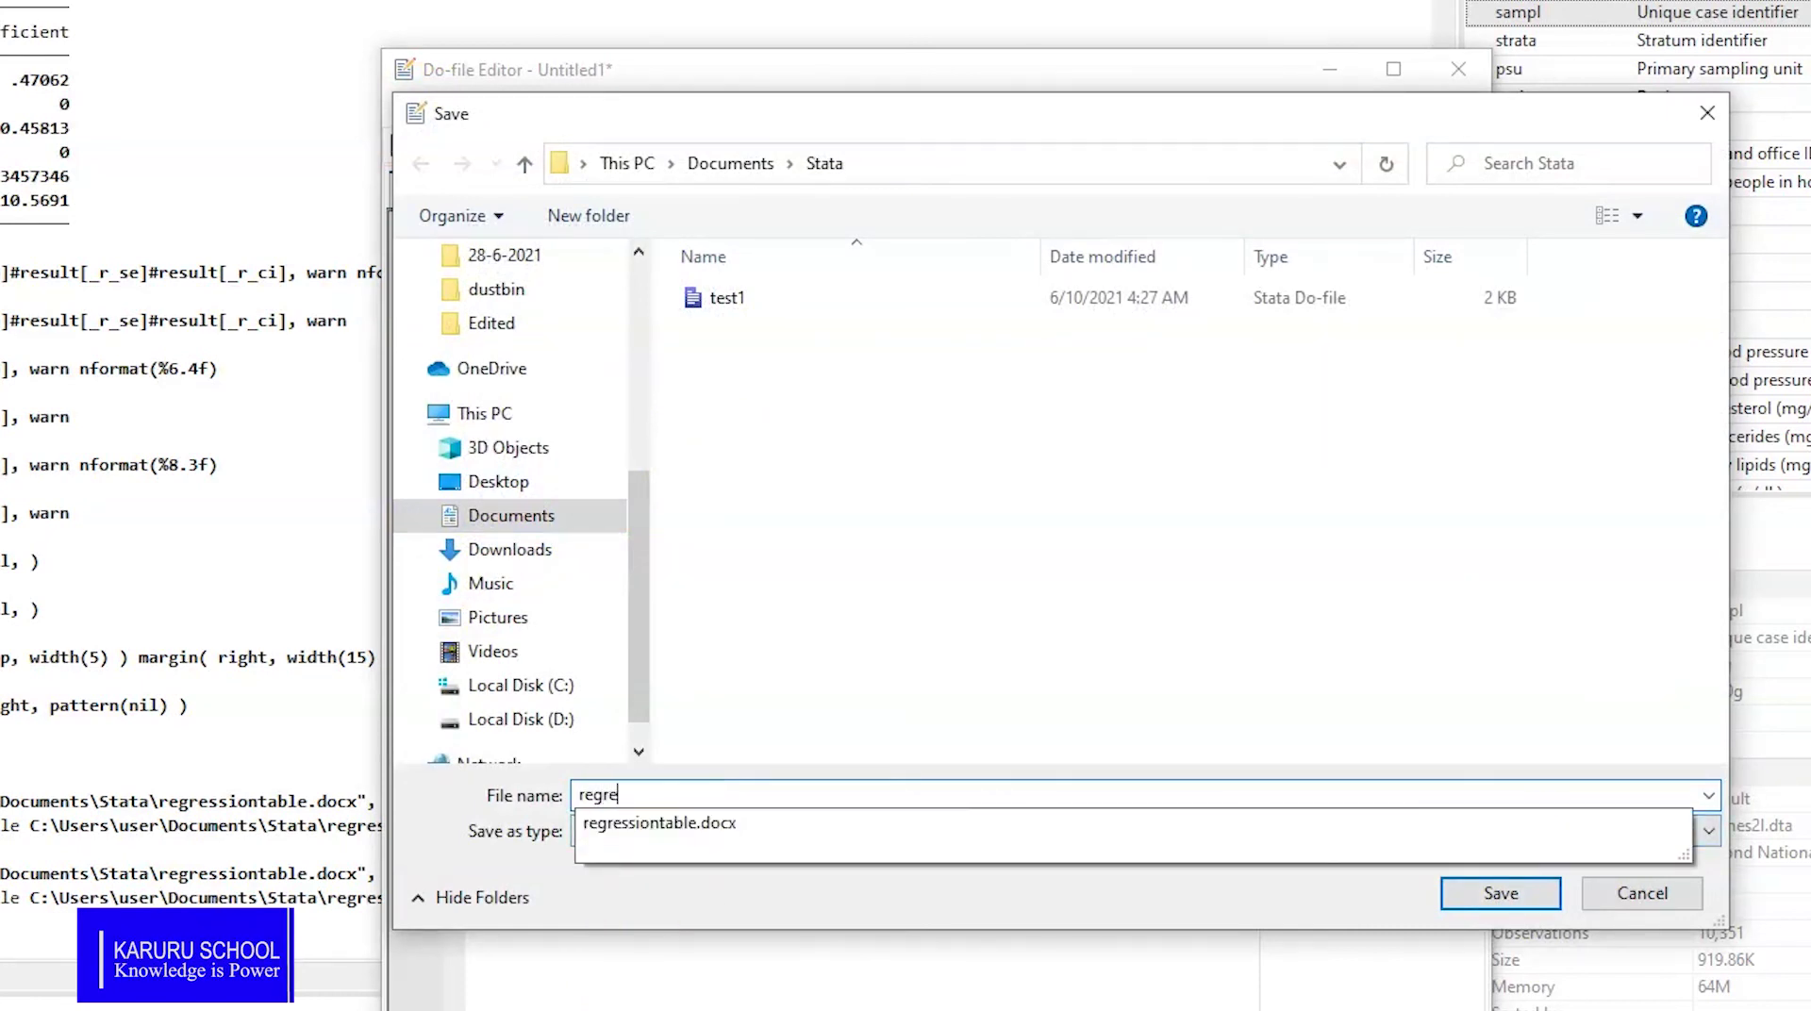
type("ssion ")
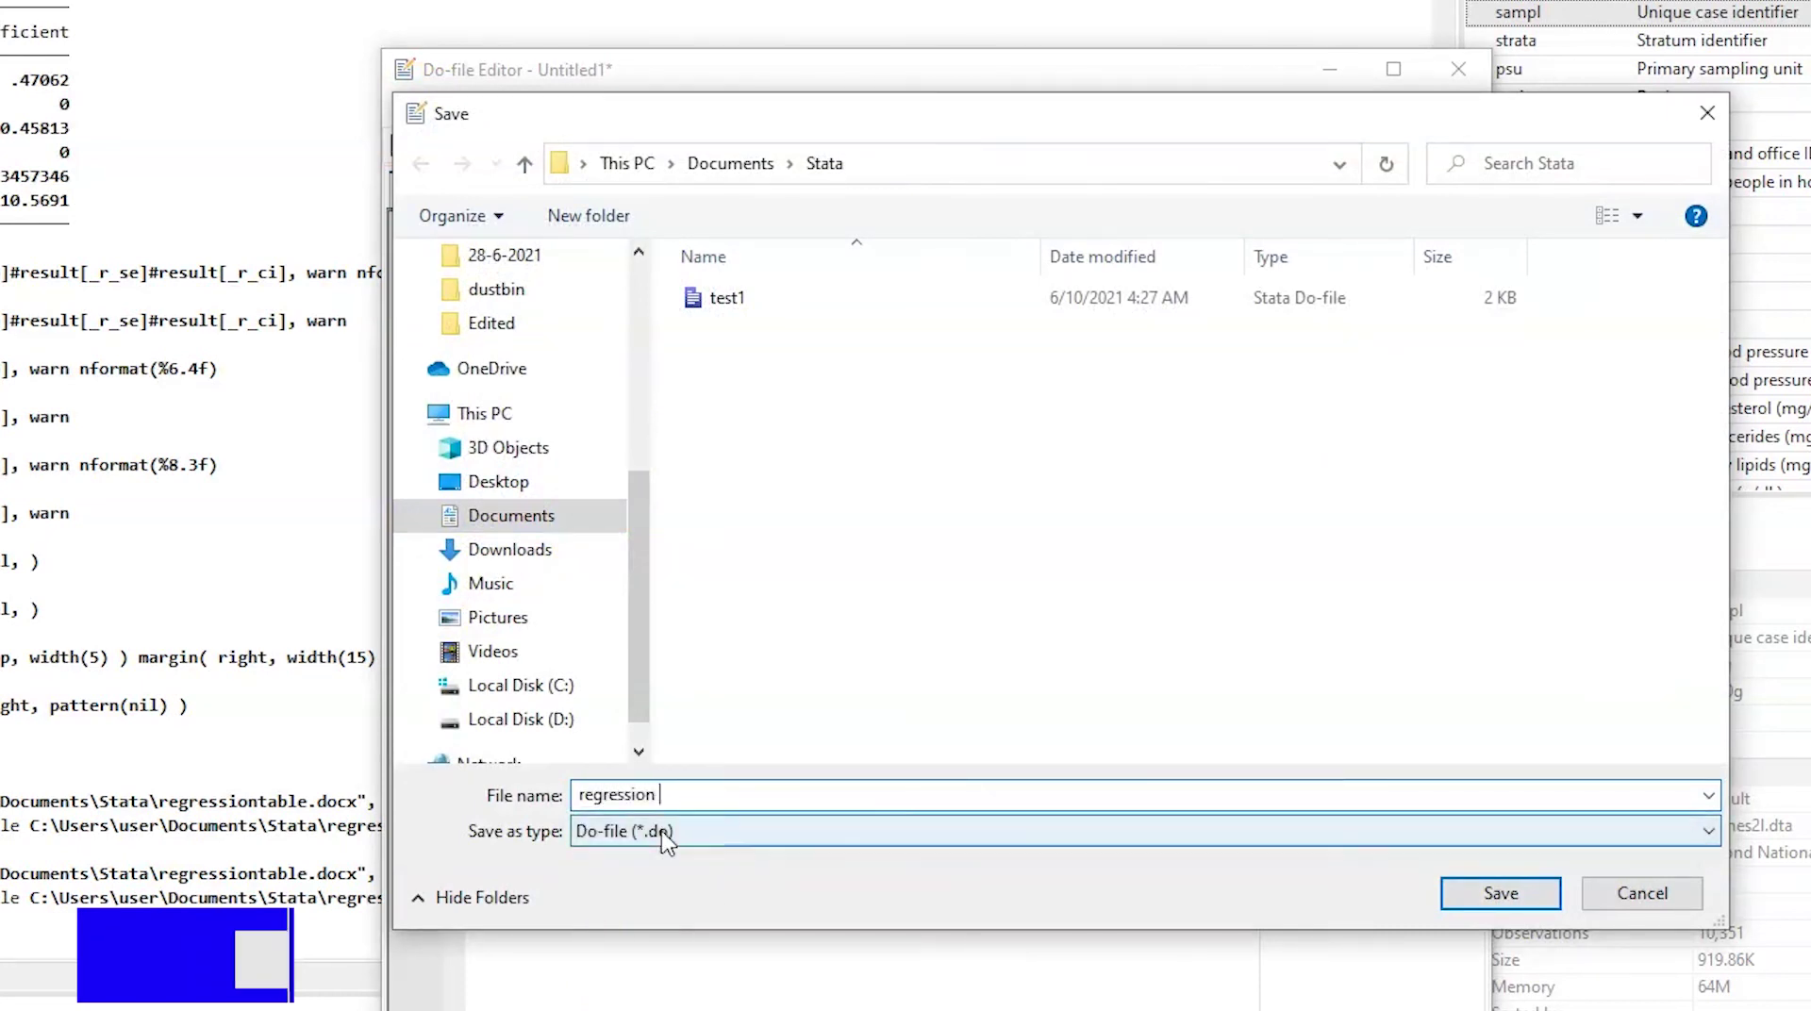
type("table")
left_click(1501, 893)
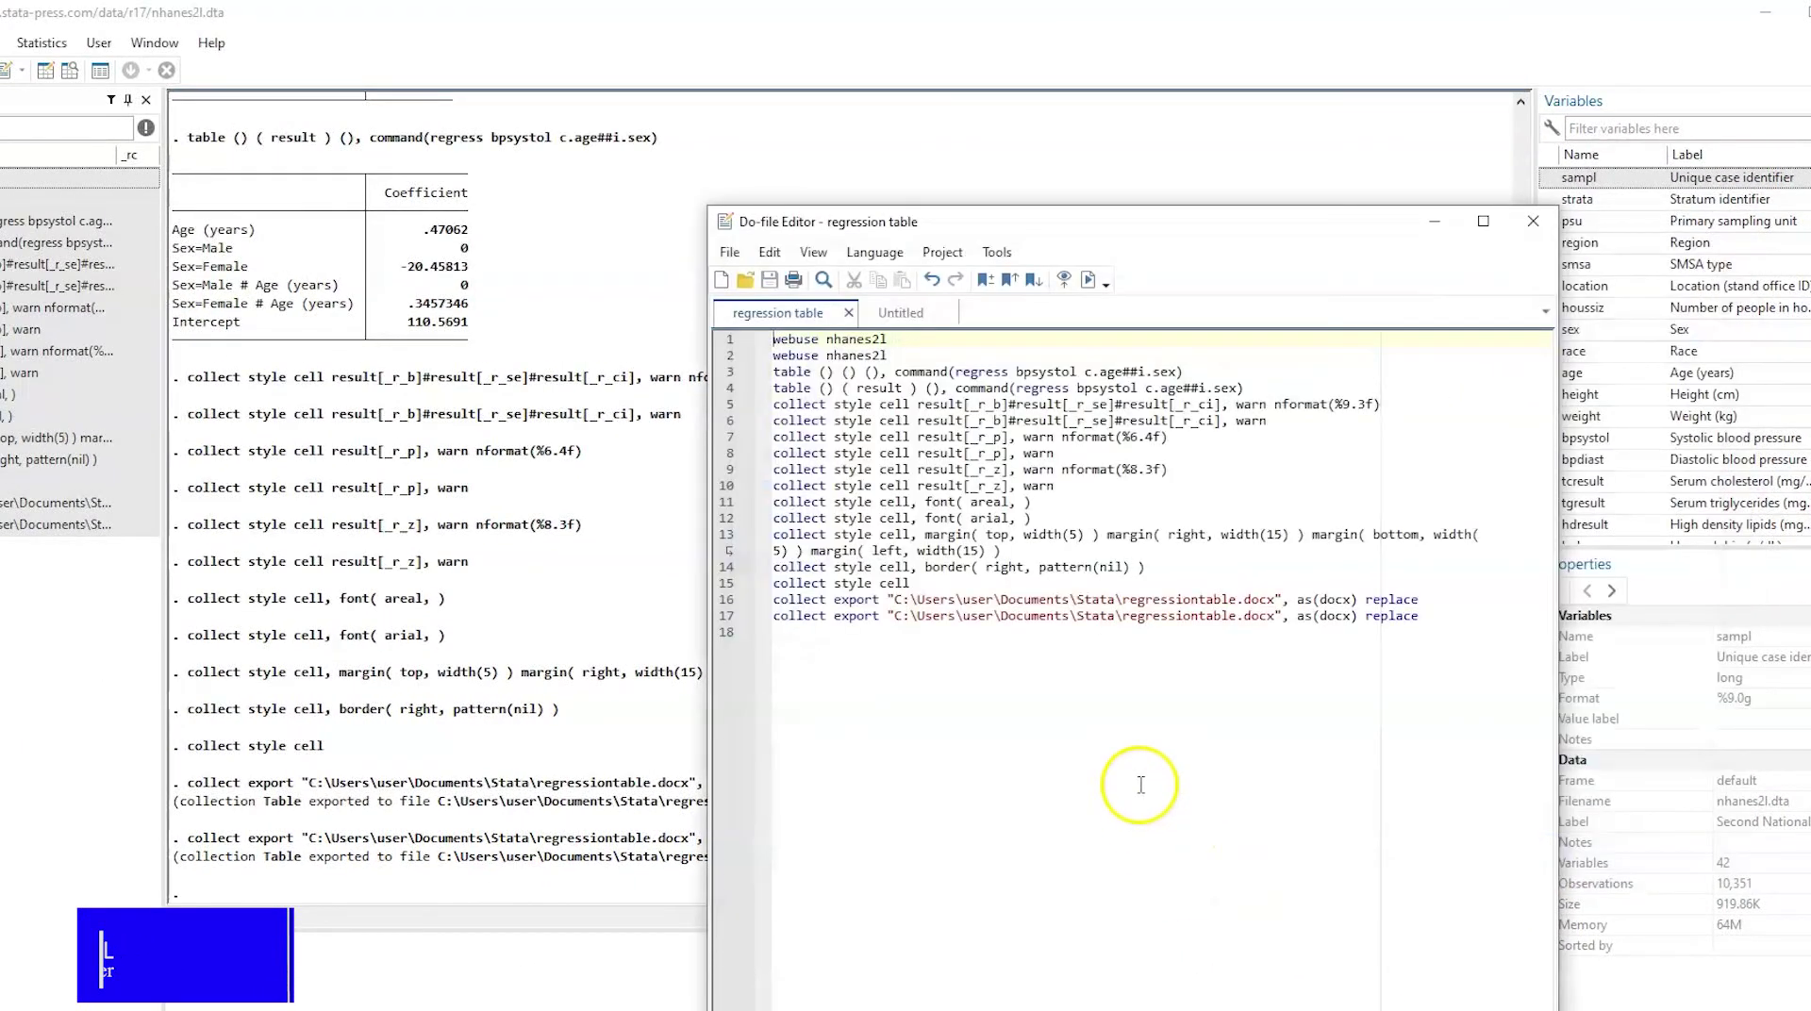